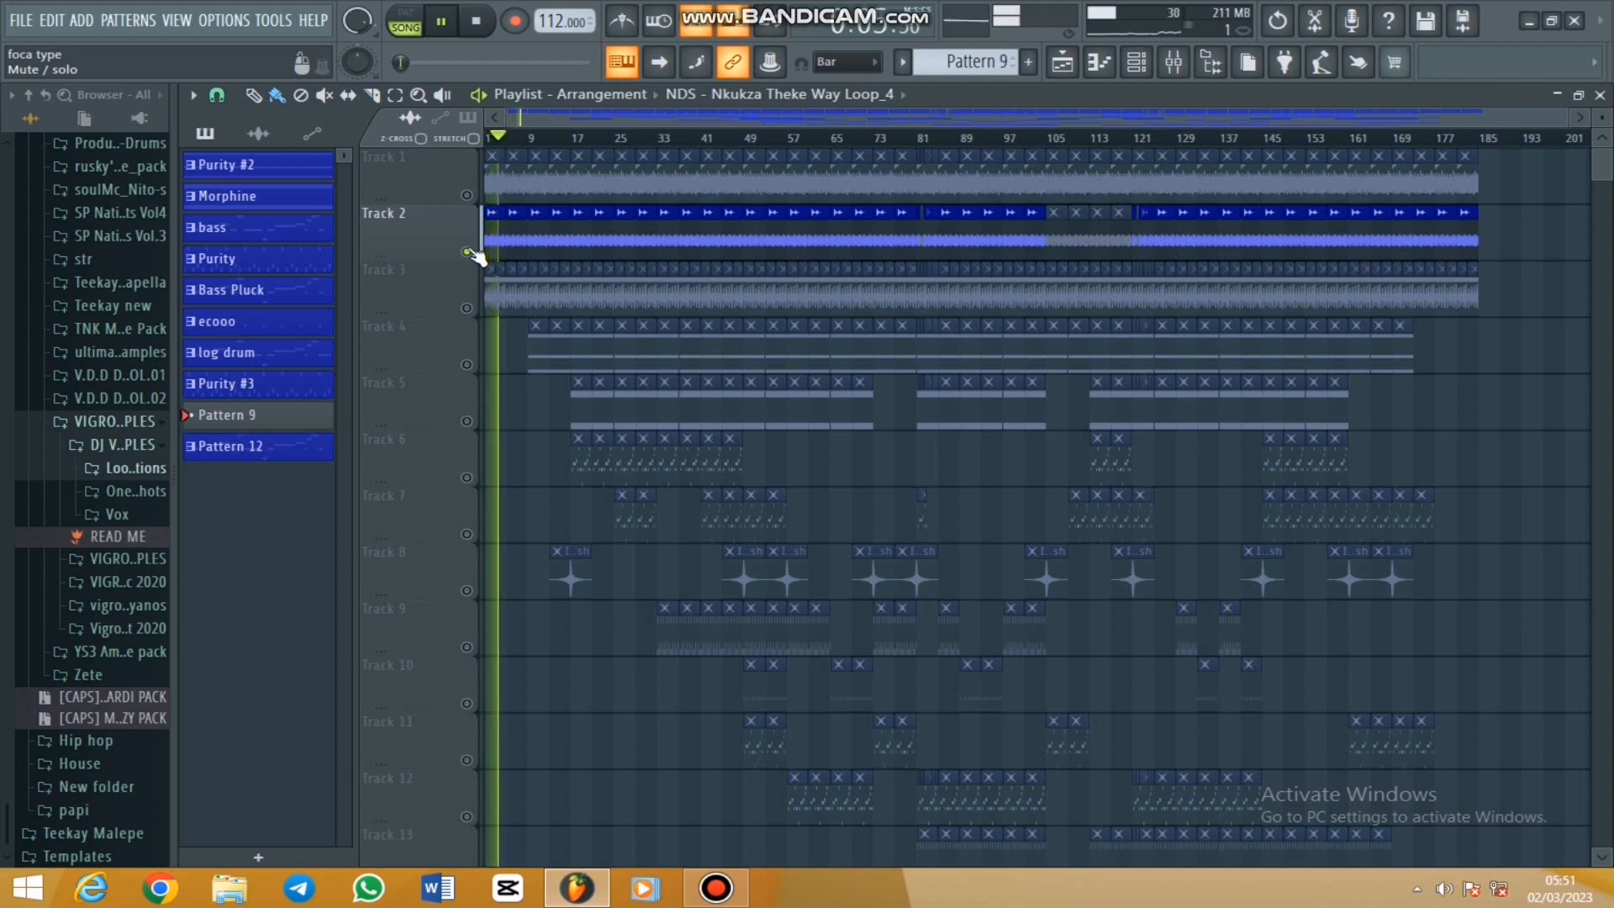
Take Track 2 out of solo, audition Track 3 on its own, and restore playback of all tracks
key(space)
ctrl+click(467, 252)
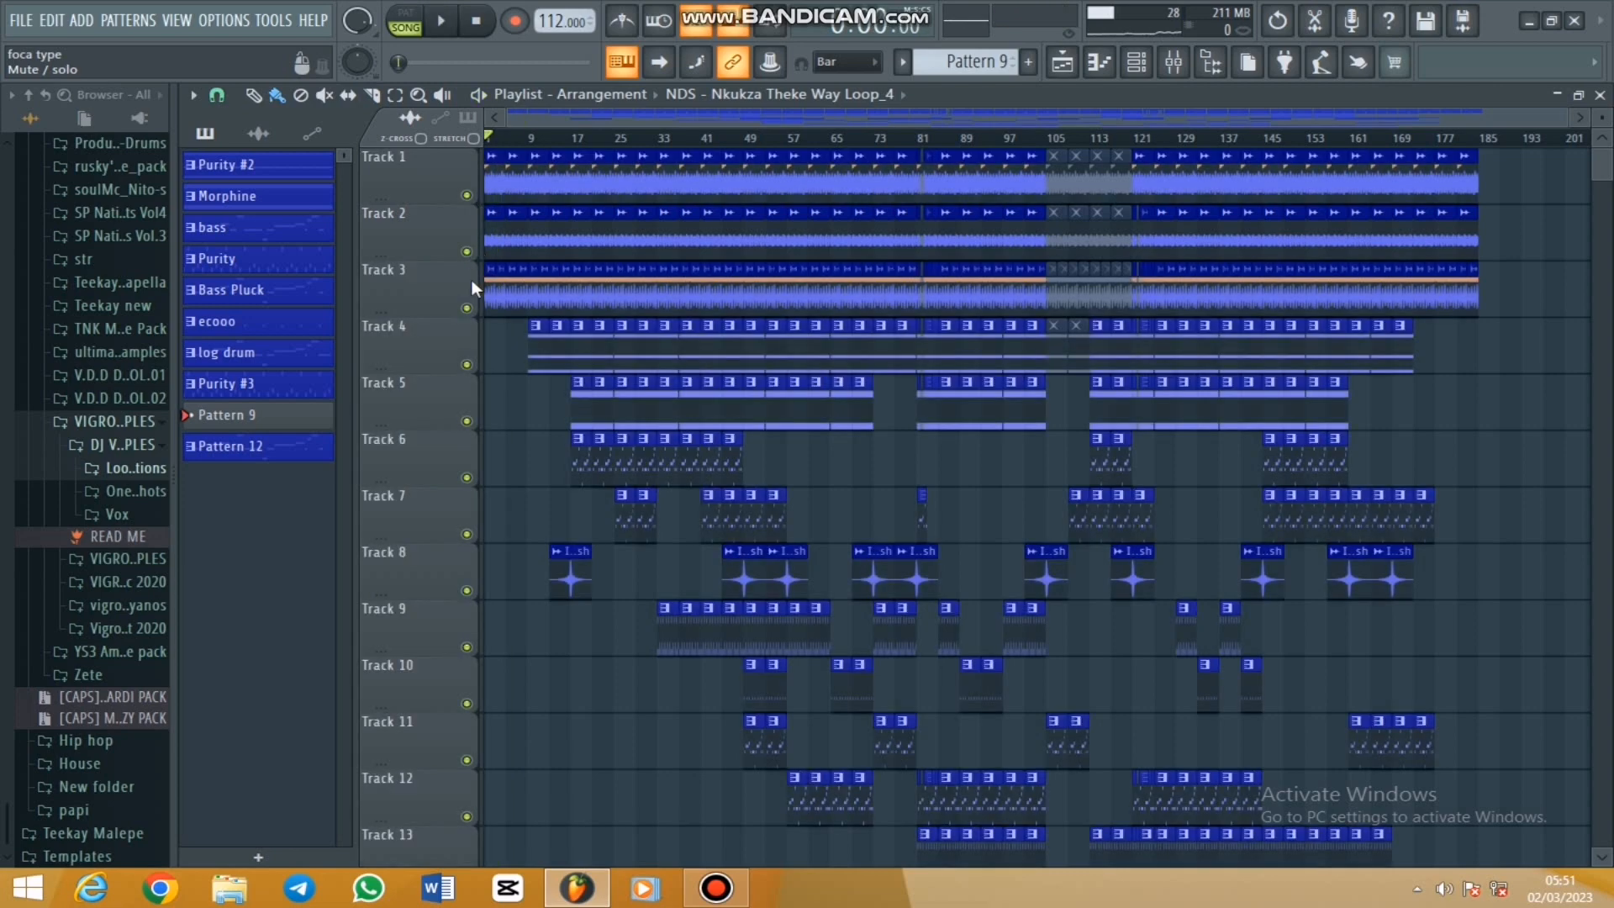
ctrl+click(467, 308)
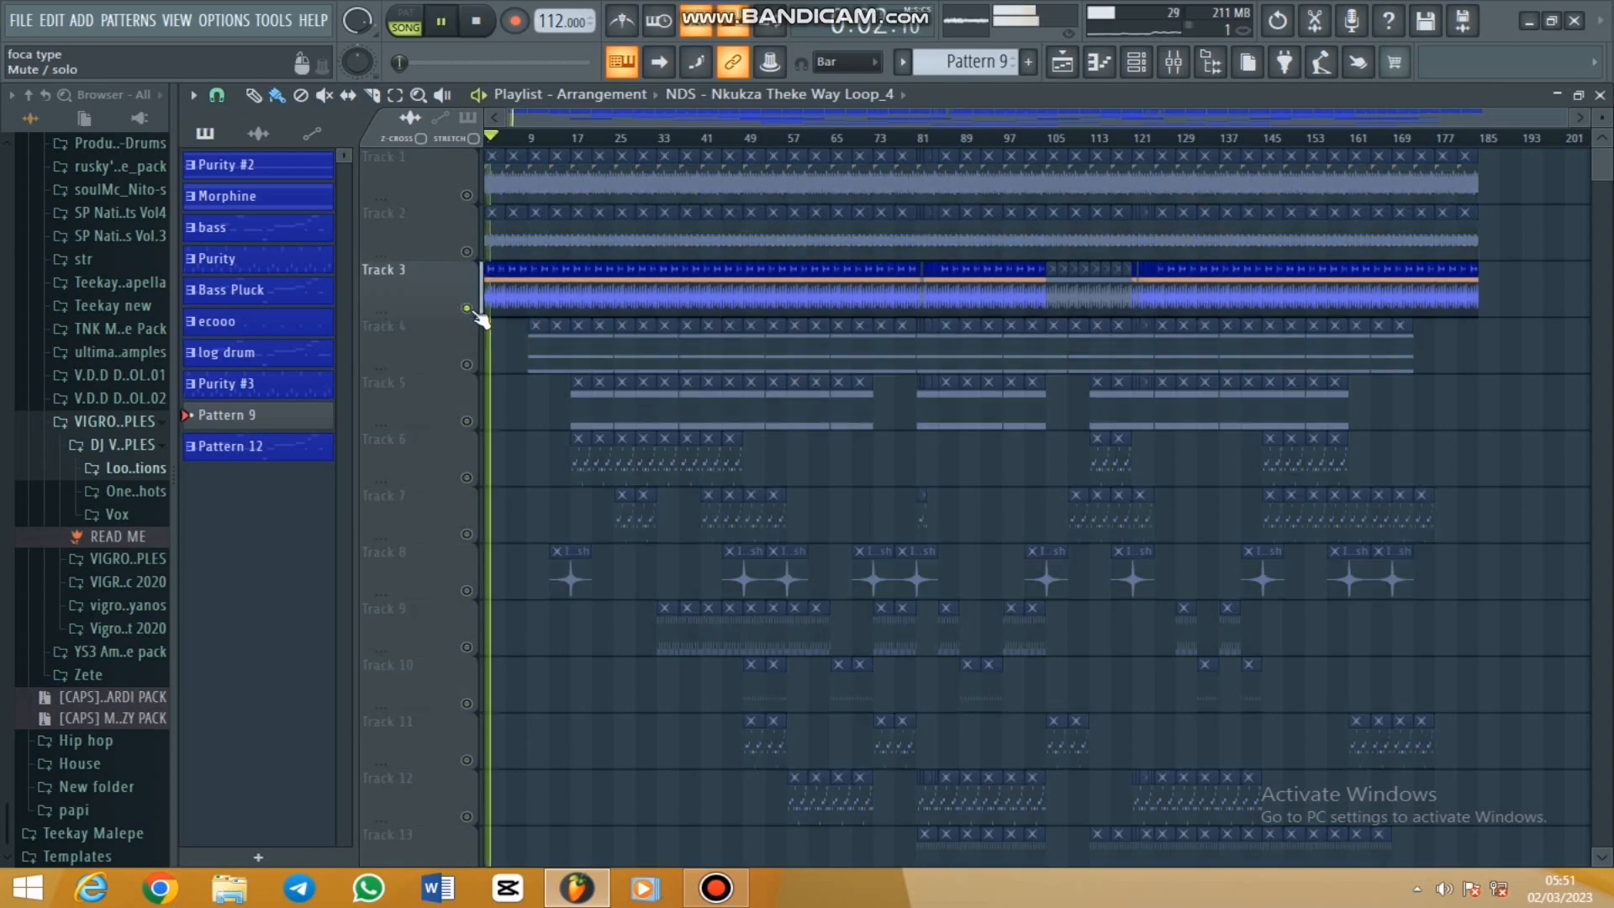
key(space)
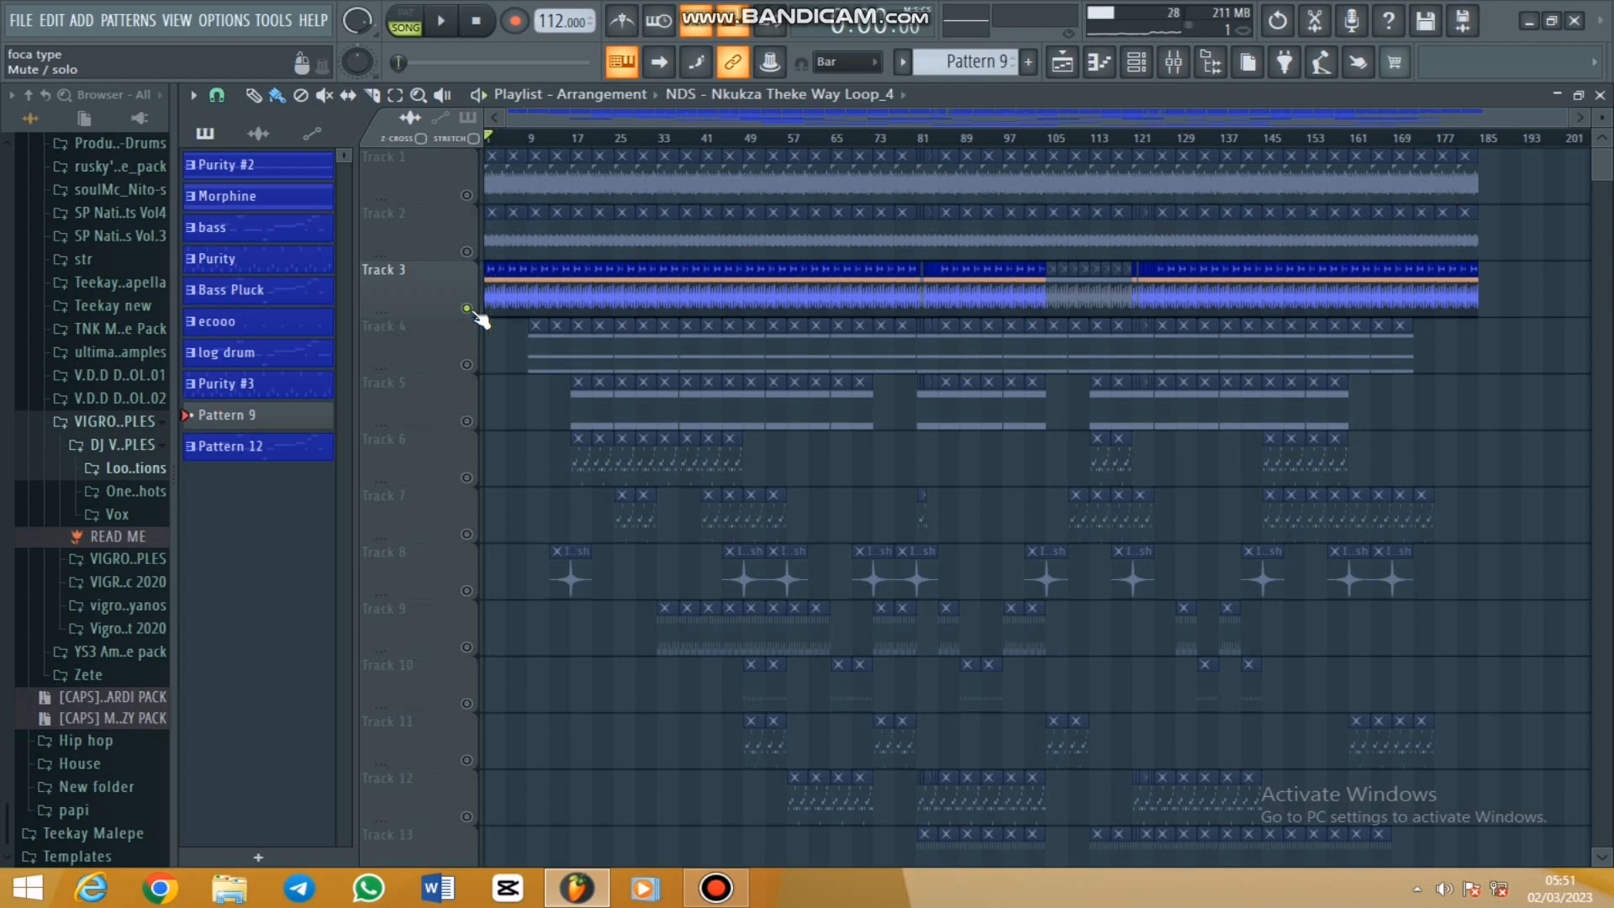
ctrl+click(467, 309)
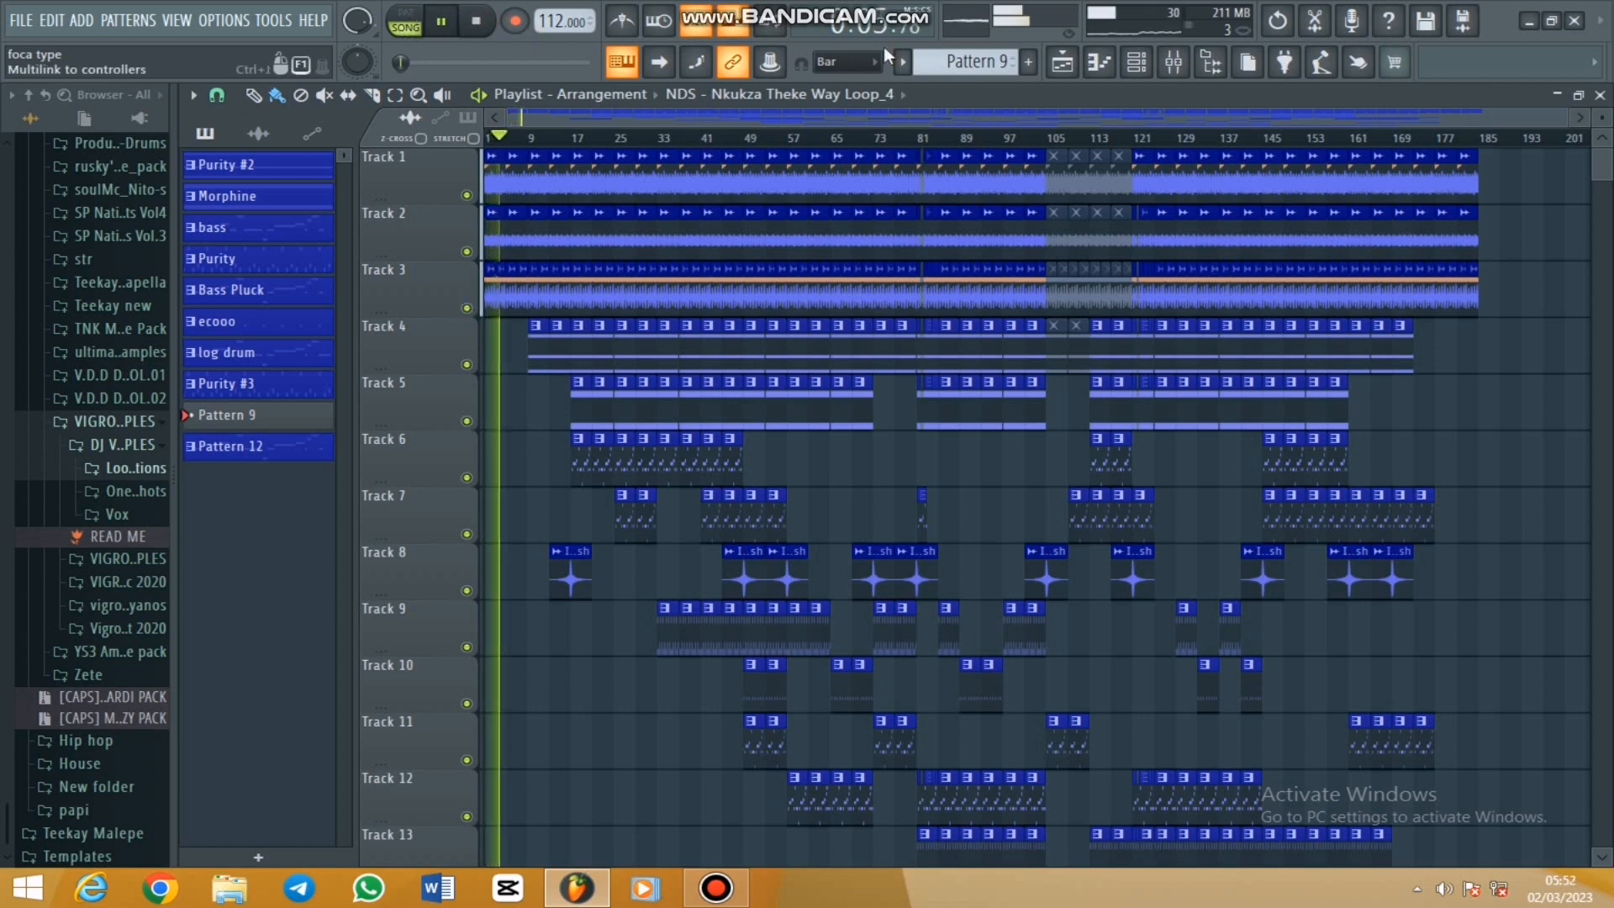
key(space)
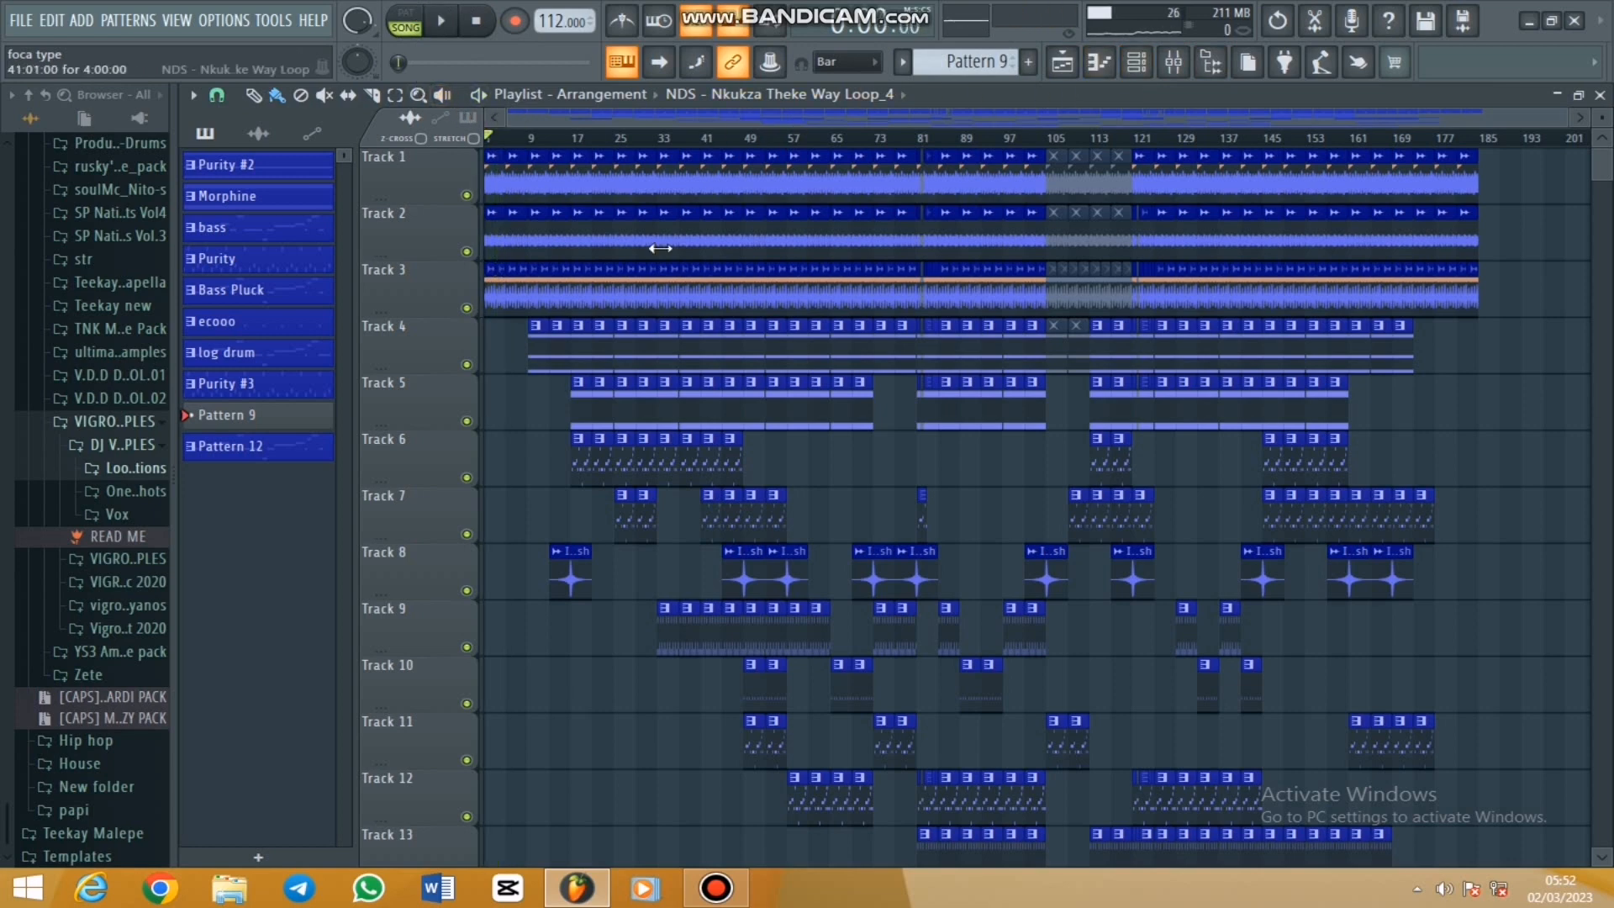
Open the Purity #2 pattern from Track 4 in the piano roll, show all its bars and play its chord notes
double_click(540, 355)
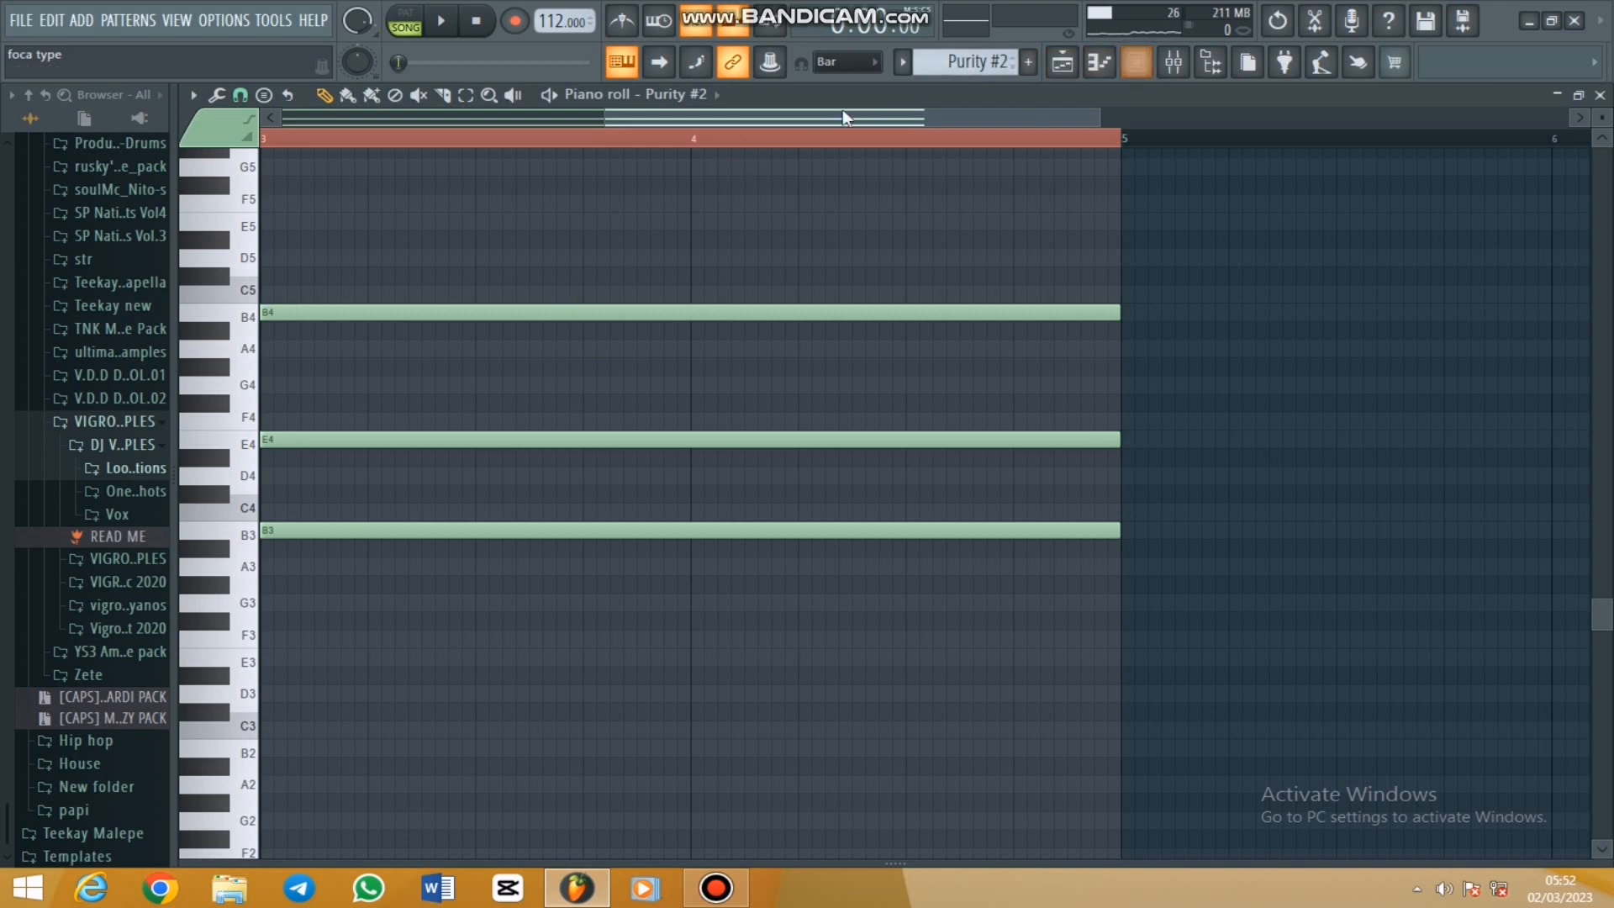
drag(610, 115, 284, 115)
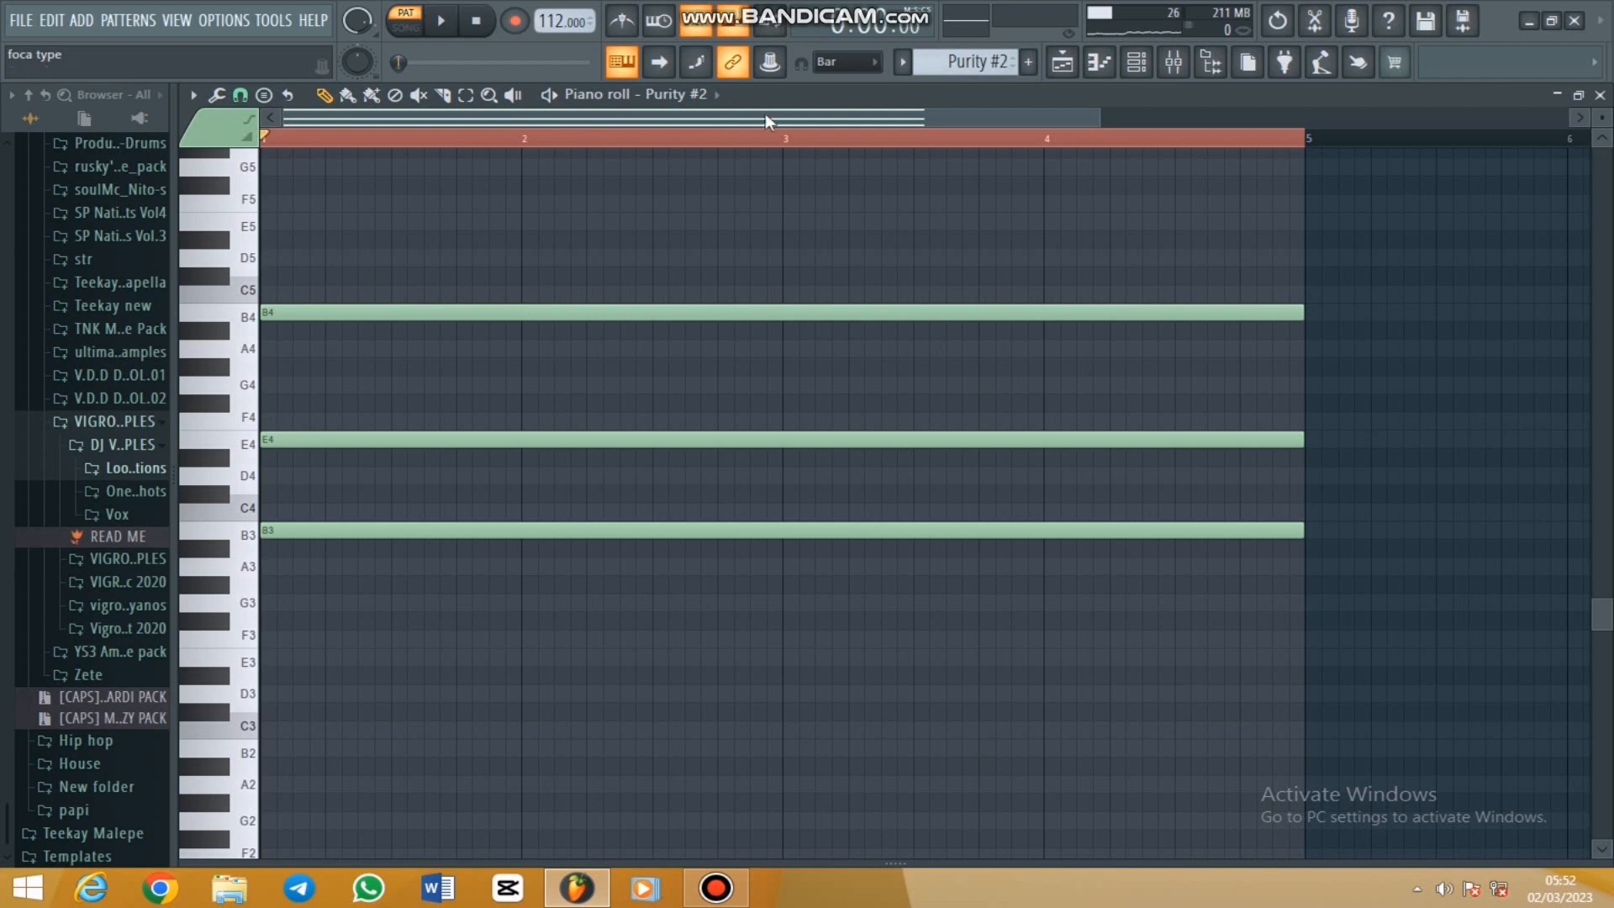
click(1159, 65)
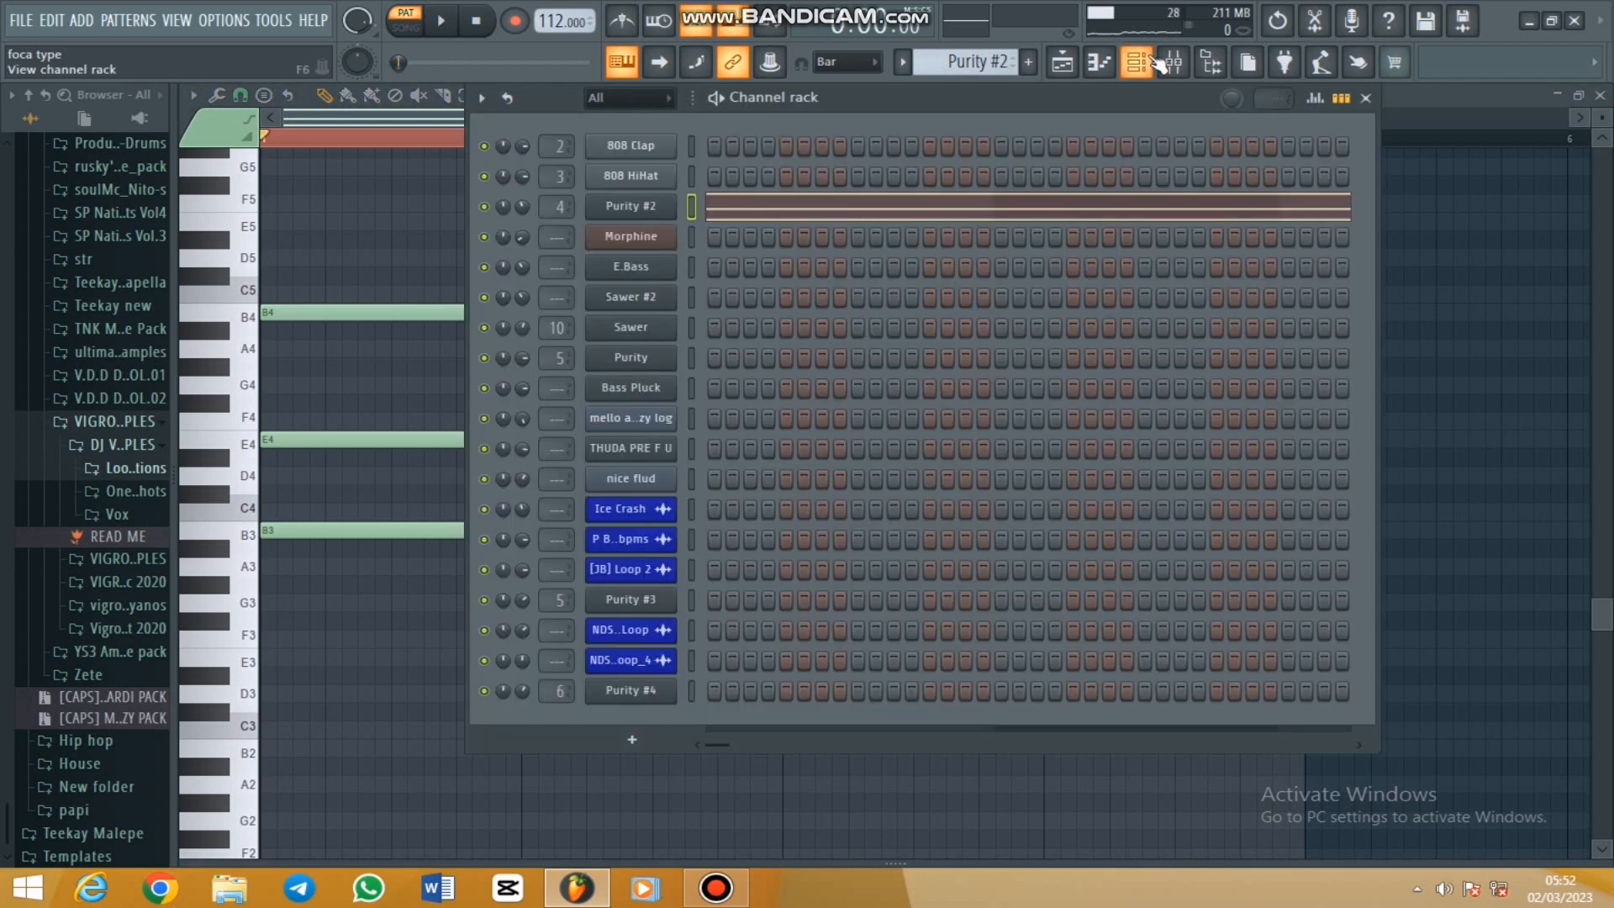
click(1160, 65)
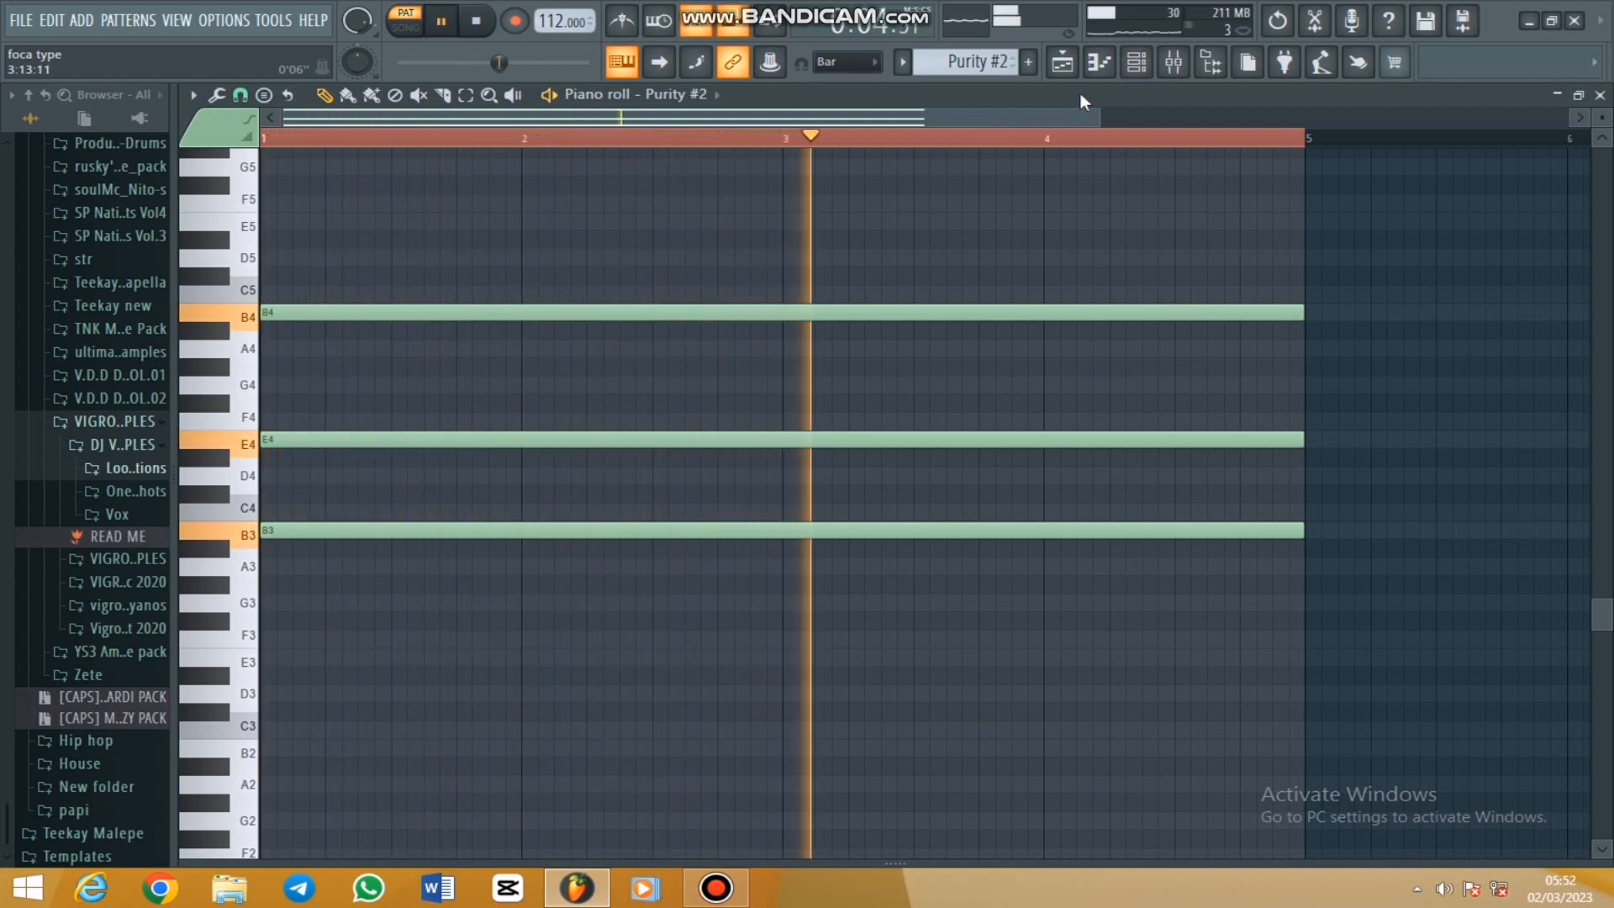
Inspect the preset used by the Purity #2 instrument, close it and stop playback
click(1139, 65)
click(630, 211)
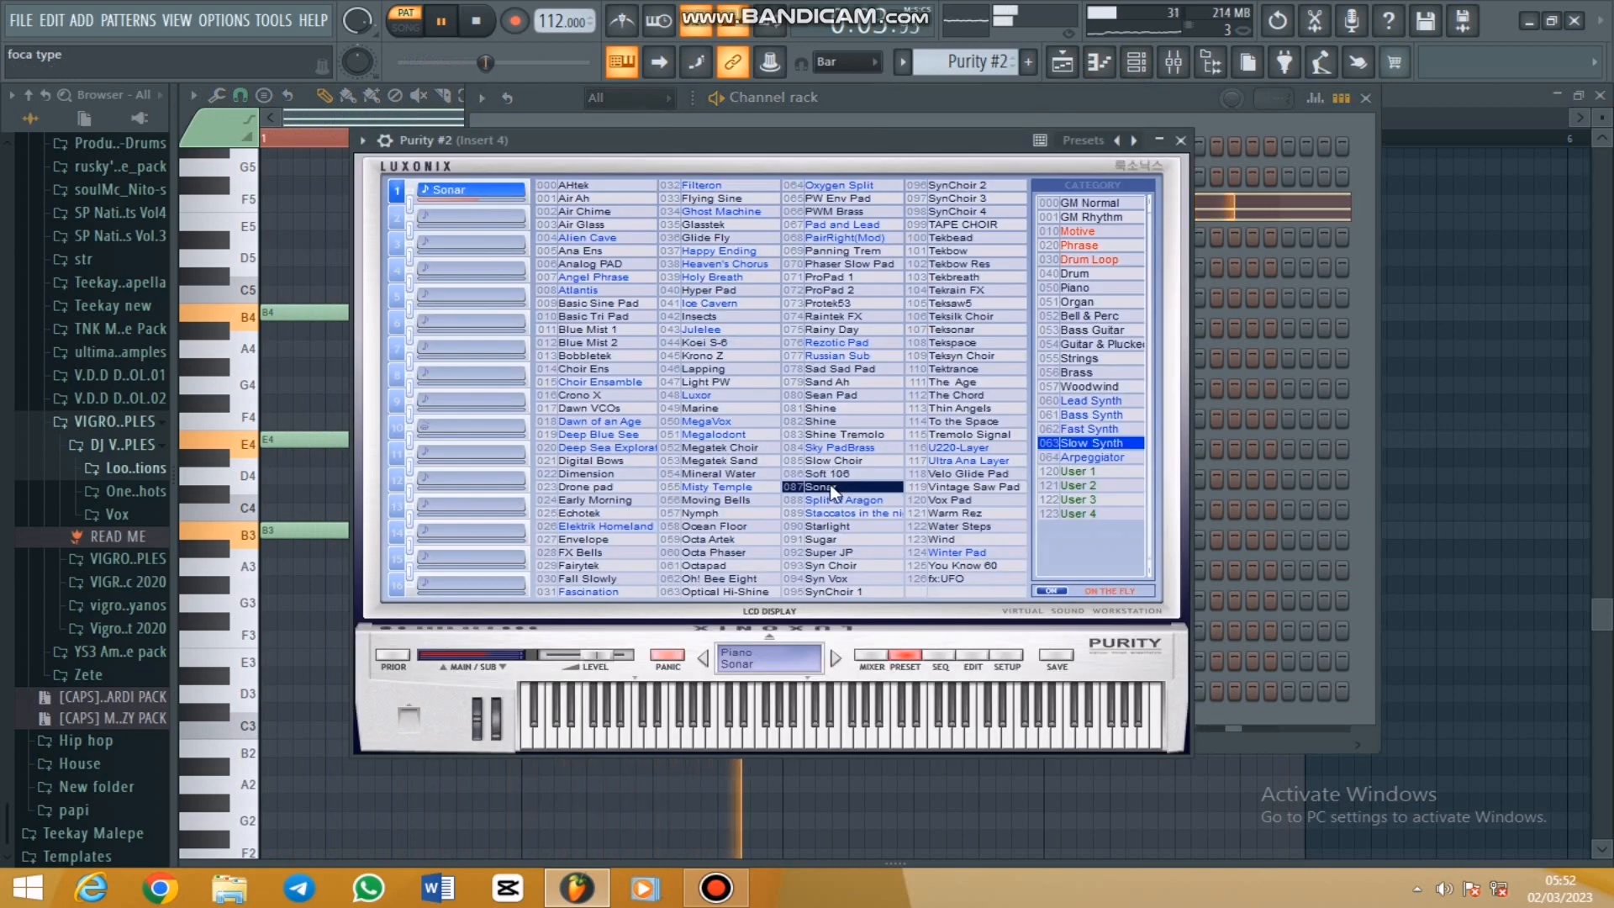
click(1181, 141)
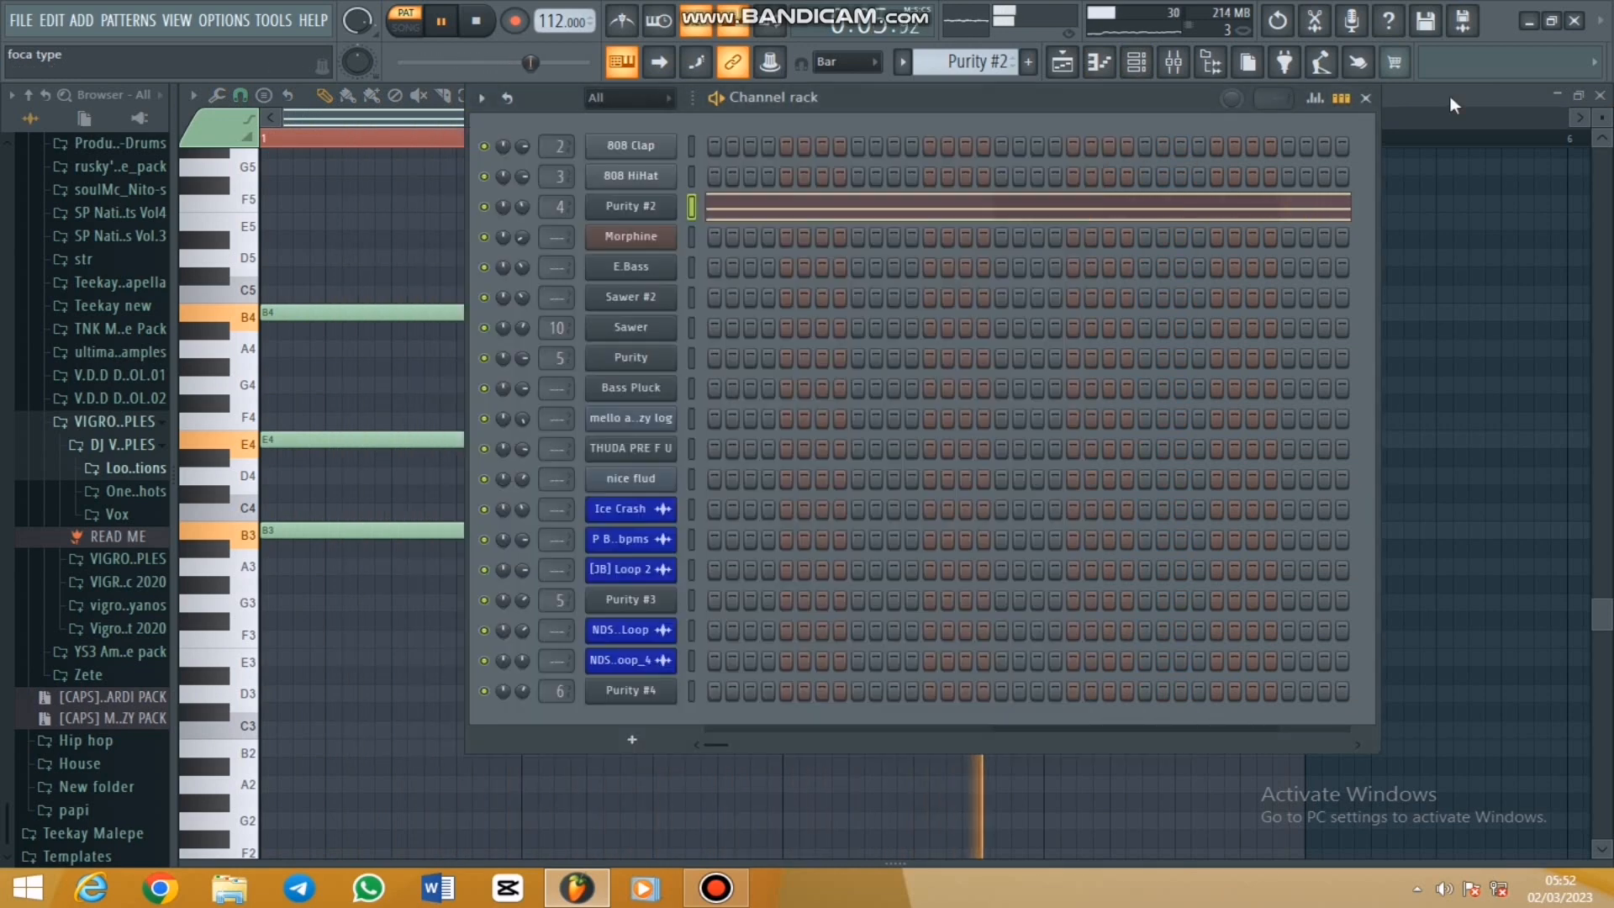
click(1365, 97)
key(space)
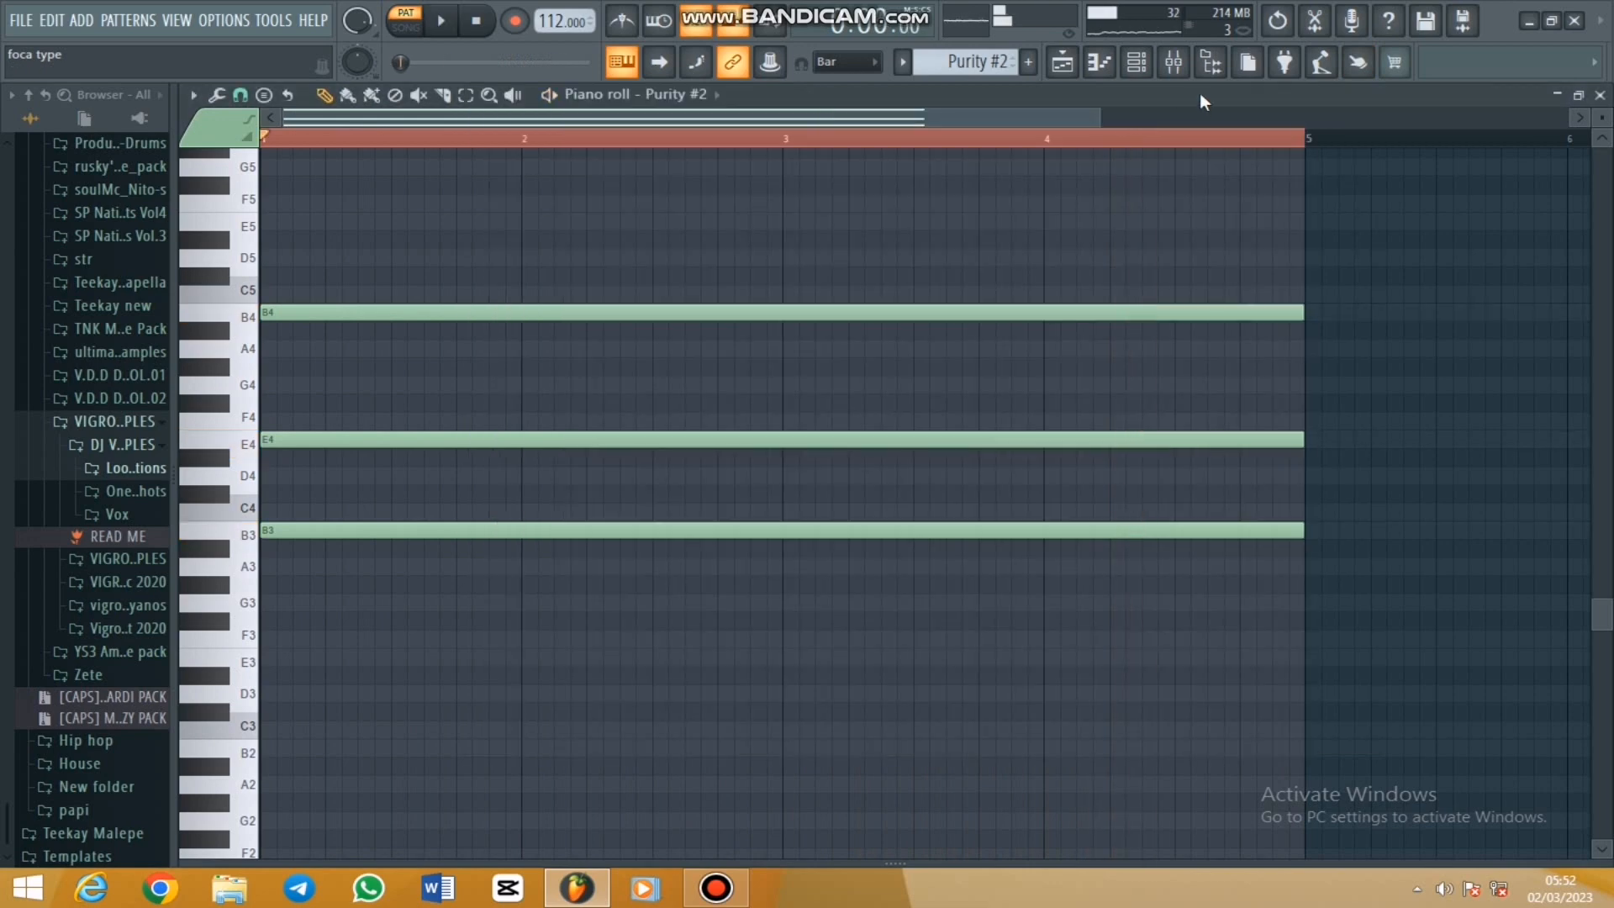
Open the Morphine pattern from Track 5 in the piano roll, show it from bar 1 and play its notes
click(1057, 64)
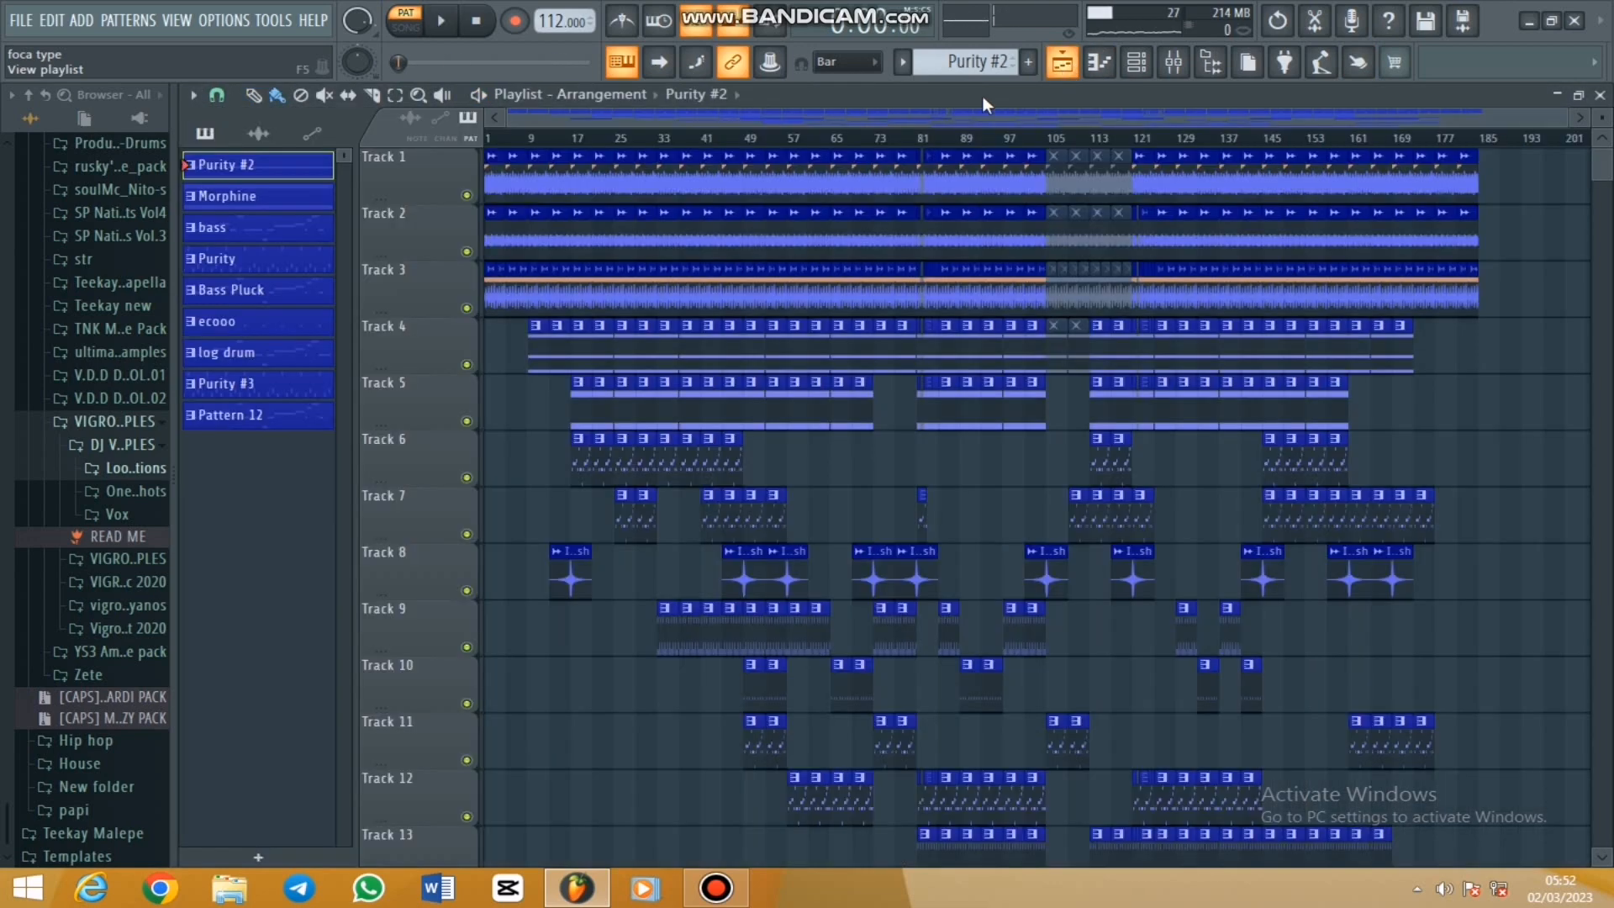
double_click(586, 384)
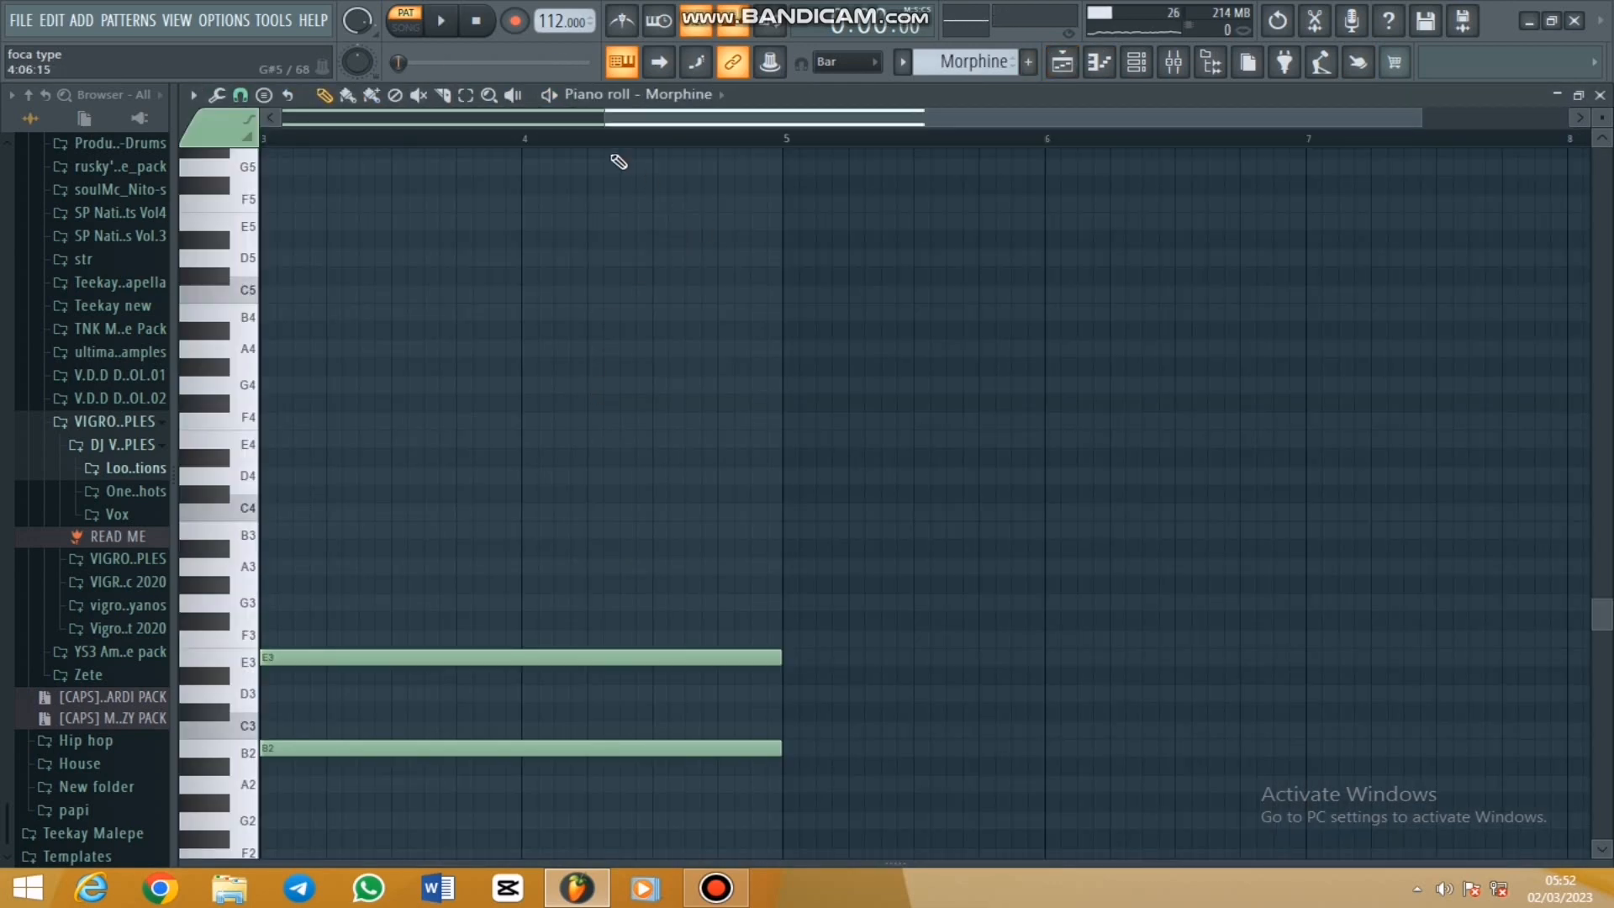
drag(591, 108, 271, 110)
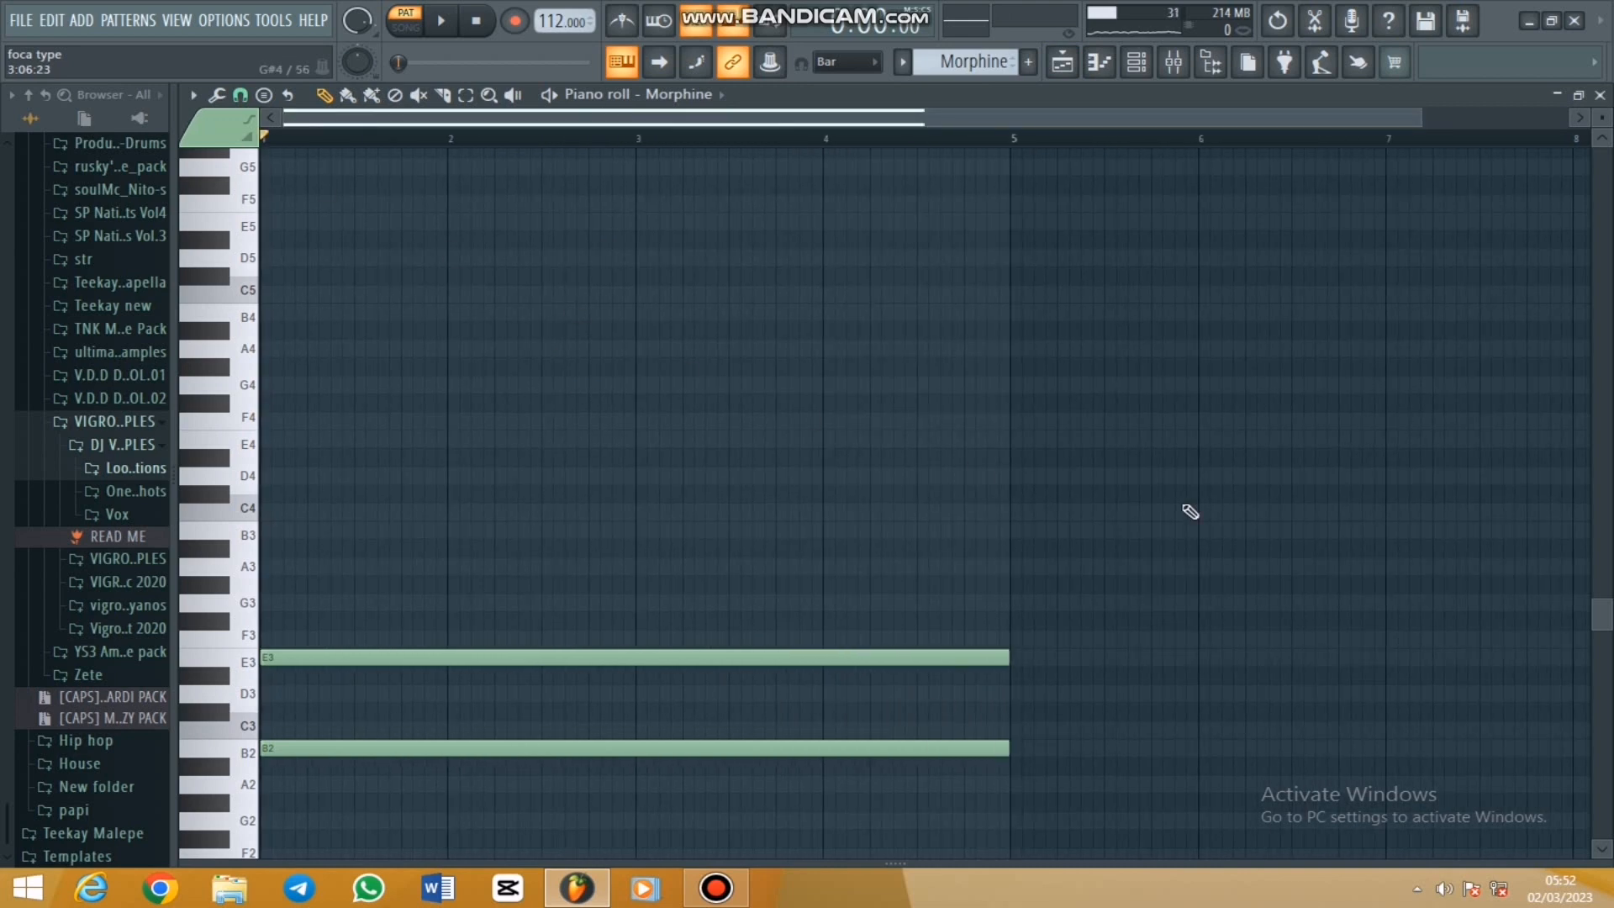
scroll(1230, 500, down, 3)
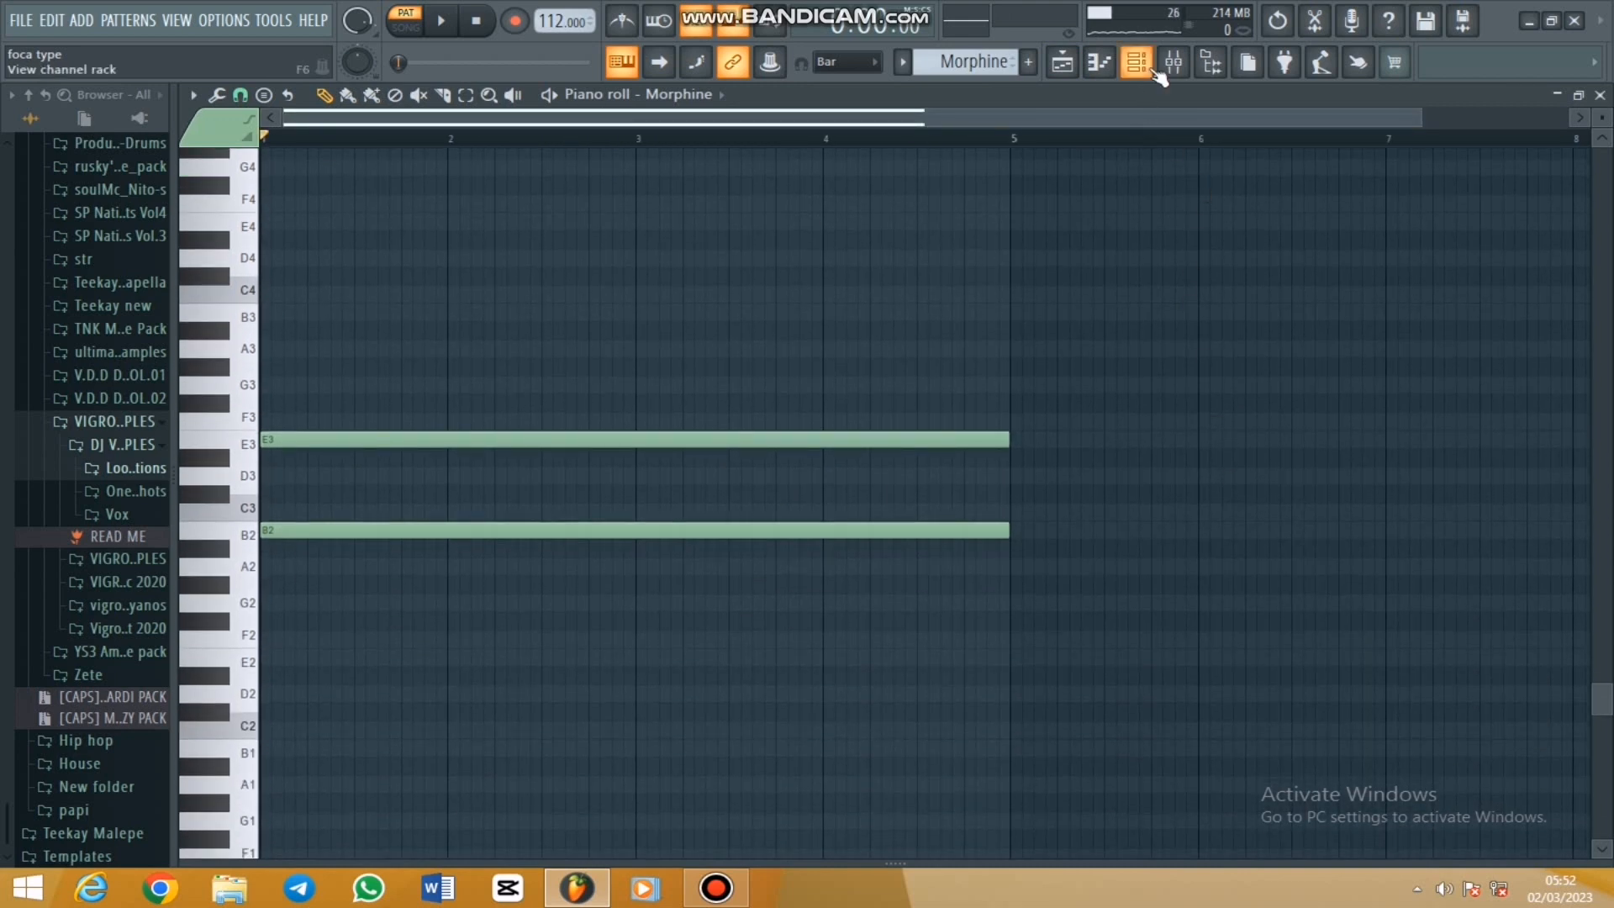
click(1150, 71)
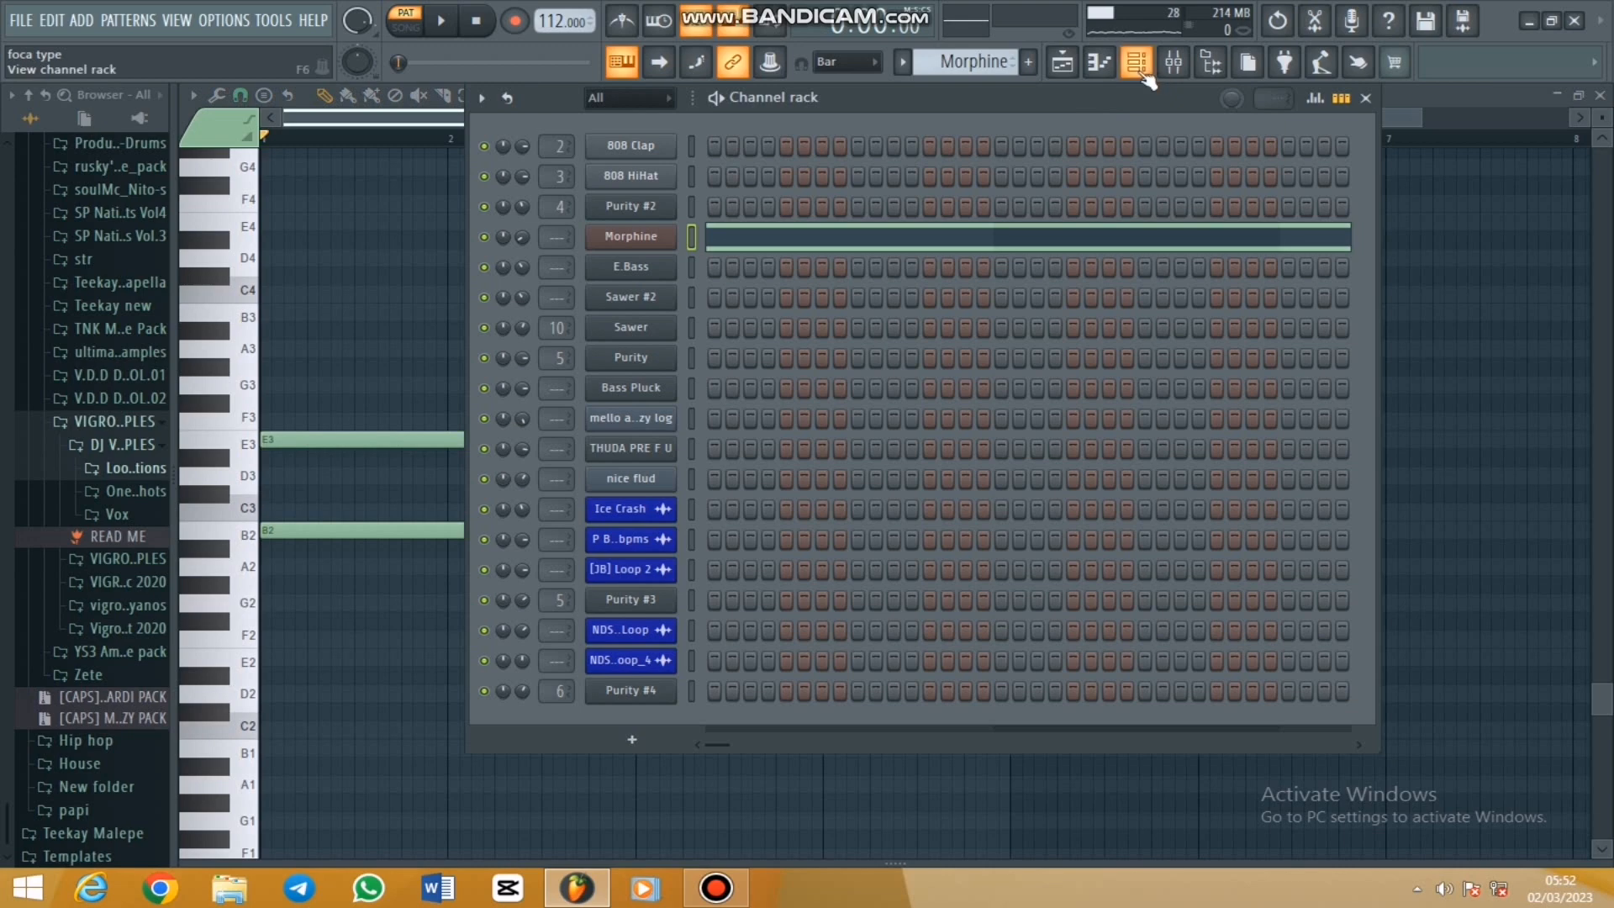
click(1145, 73)
key(space)
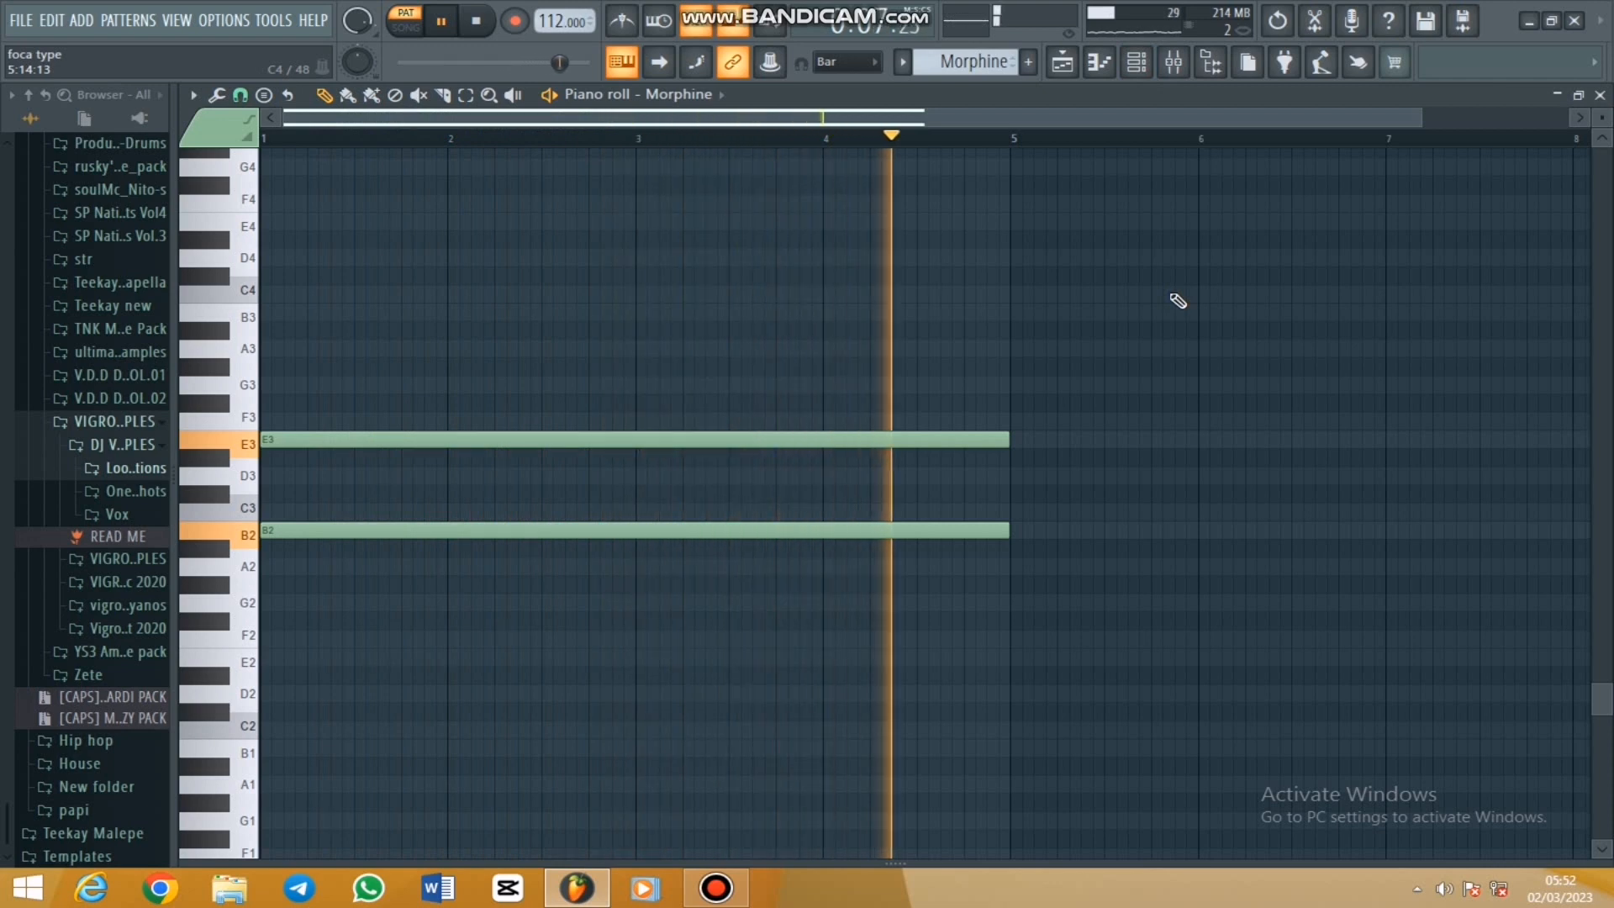
Inspect the program loaded in the Morphine synthesizer, close it and stop playback
click(1141, 65)
click(629, 234)
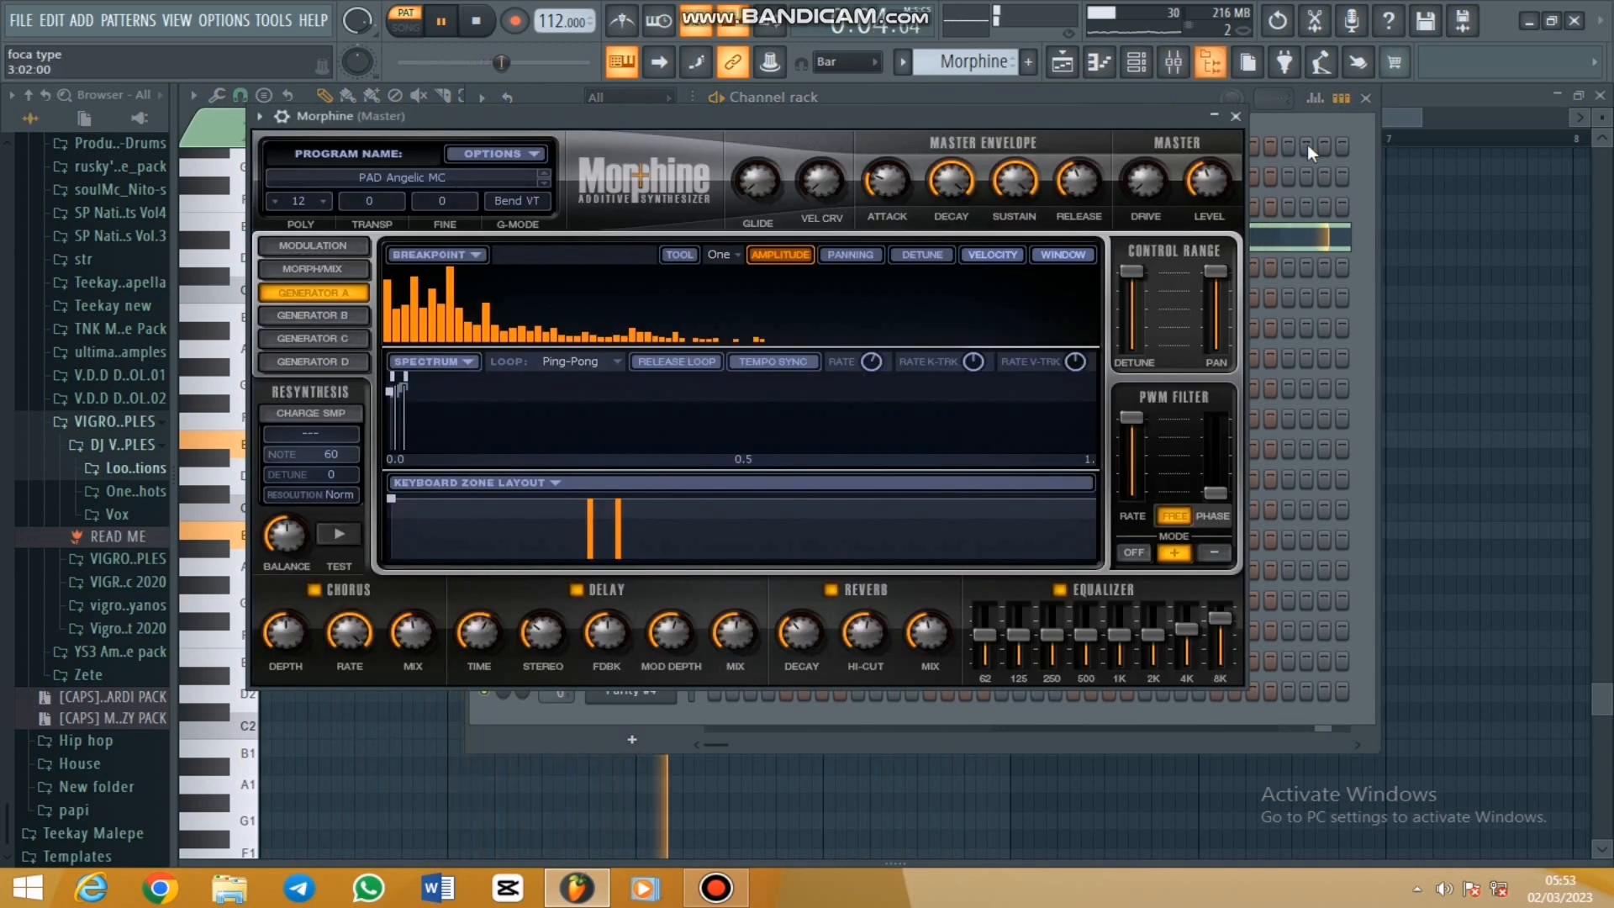
click(1236, 116)
click(1366, 98)
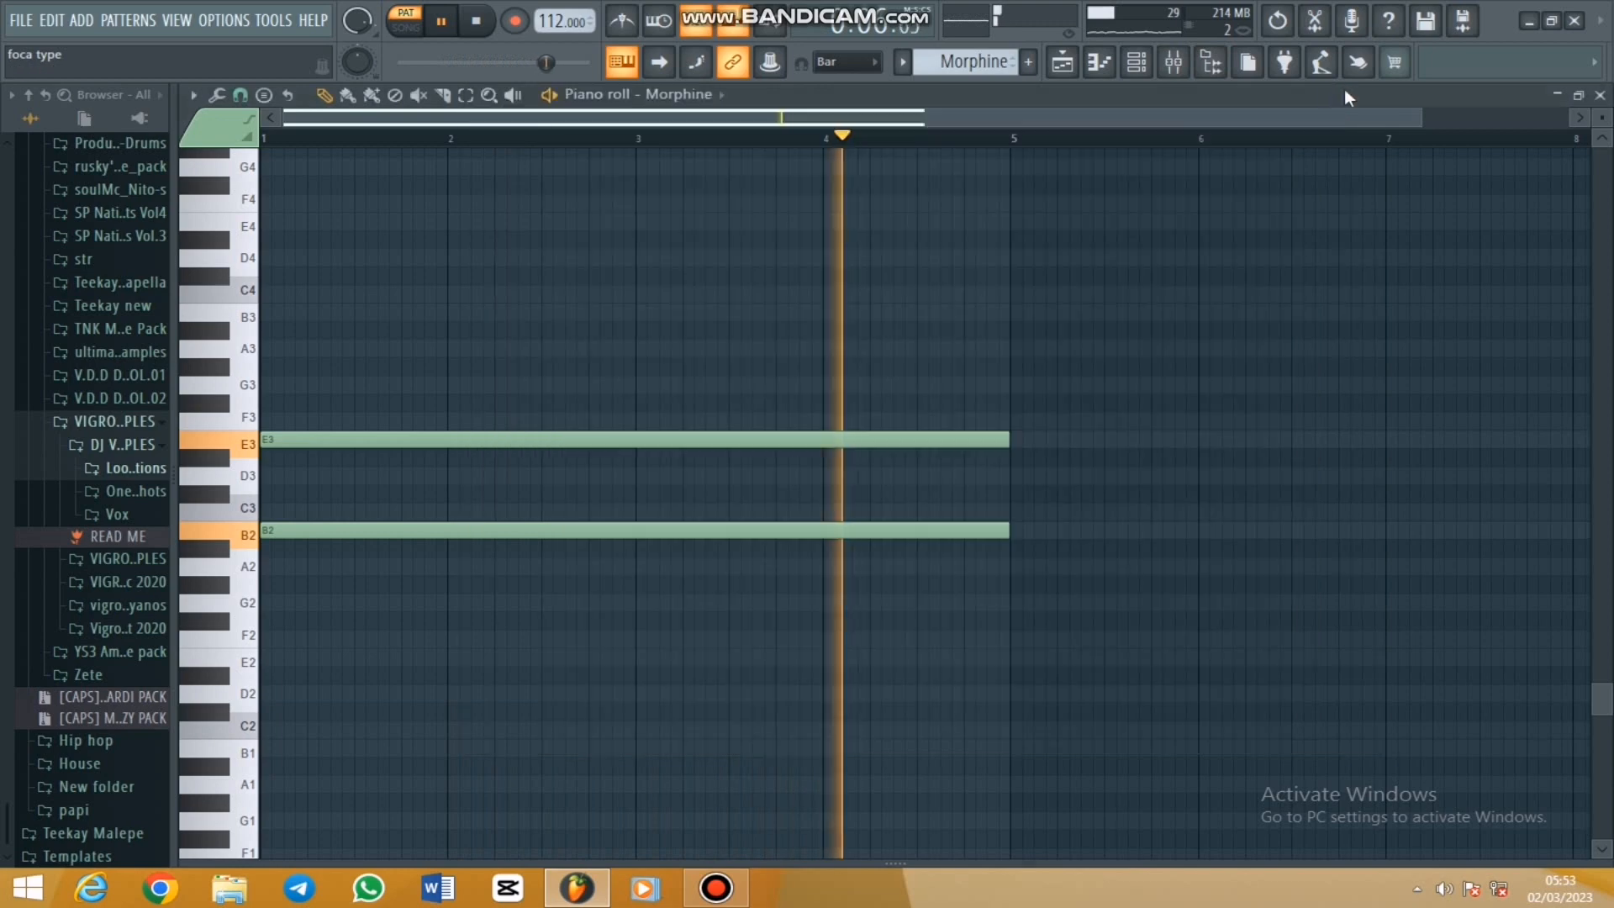
key(space)
Open the bass pattern from Track 6 and show all its E.Bass notes in the piano roll
key(F5)
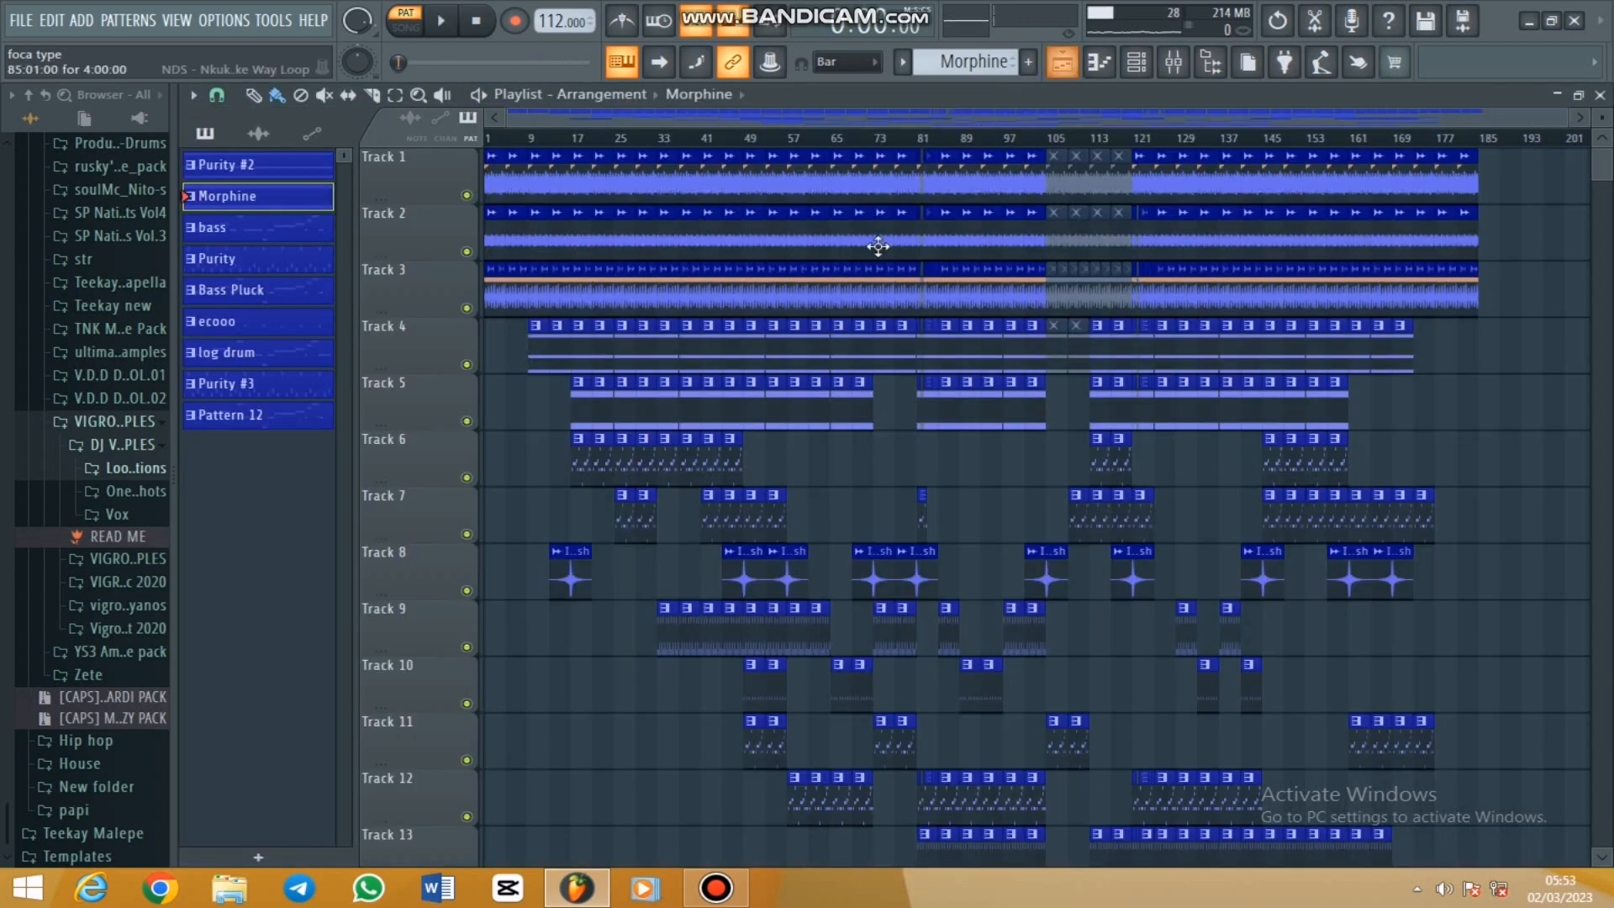
double_click(604, 463)
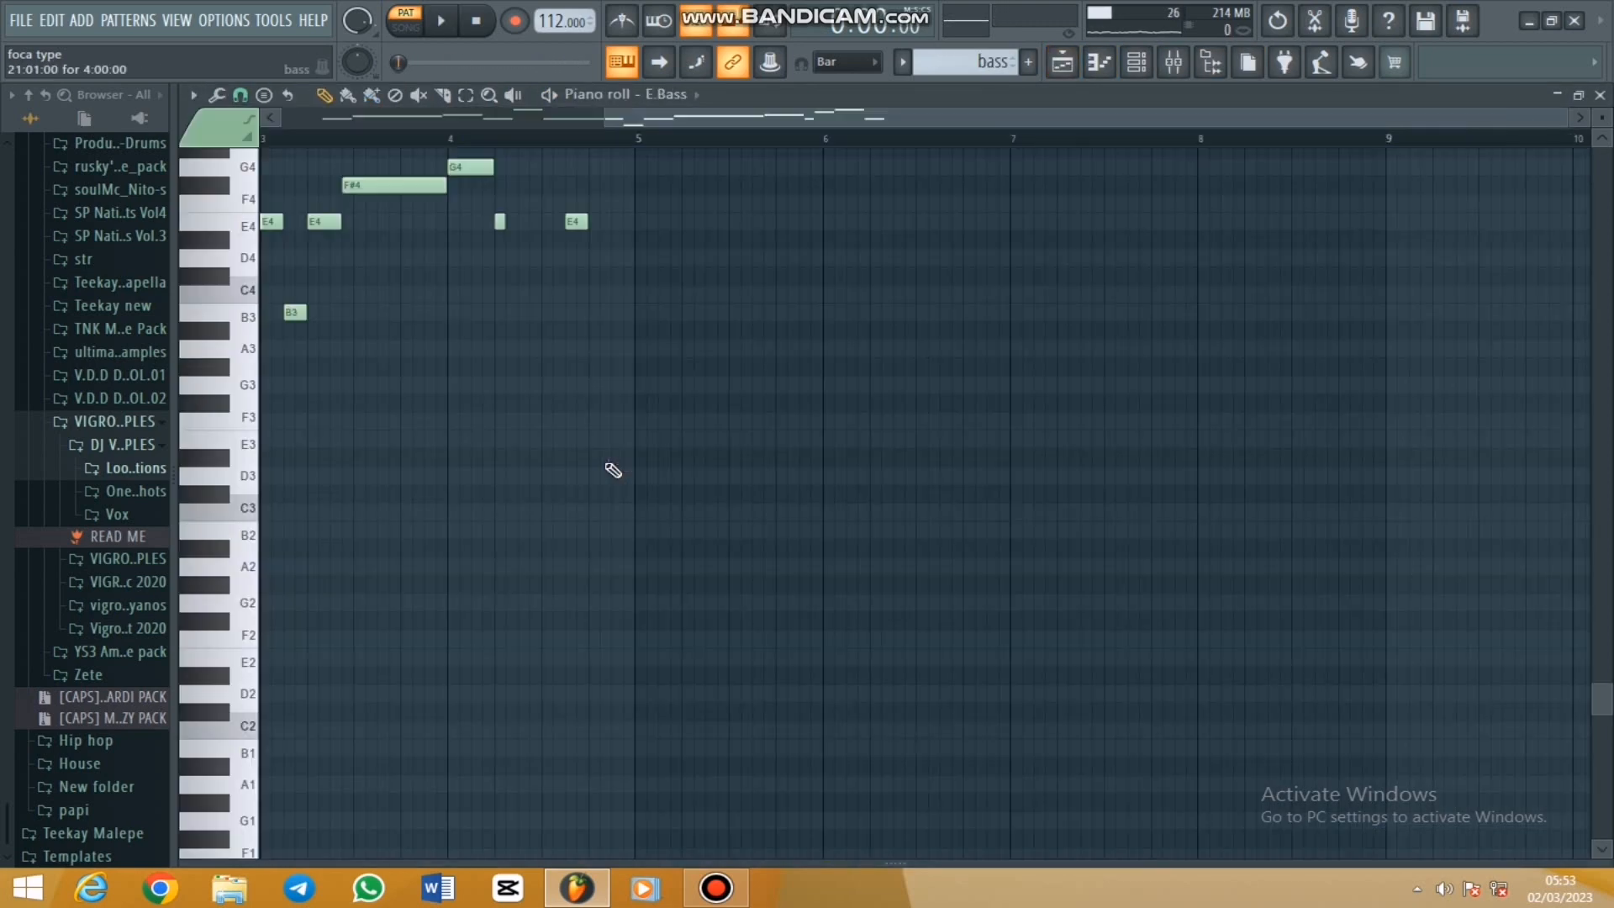
drag(606, 116, 277, 117)
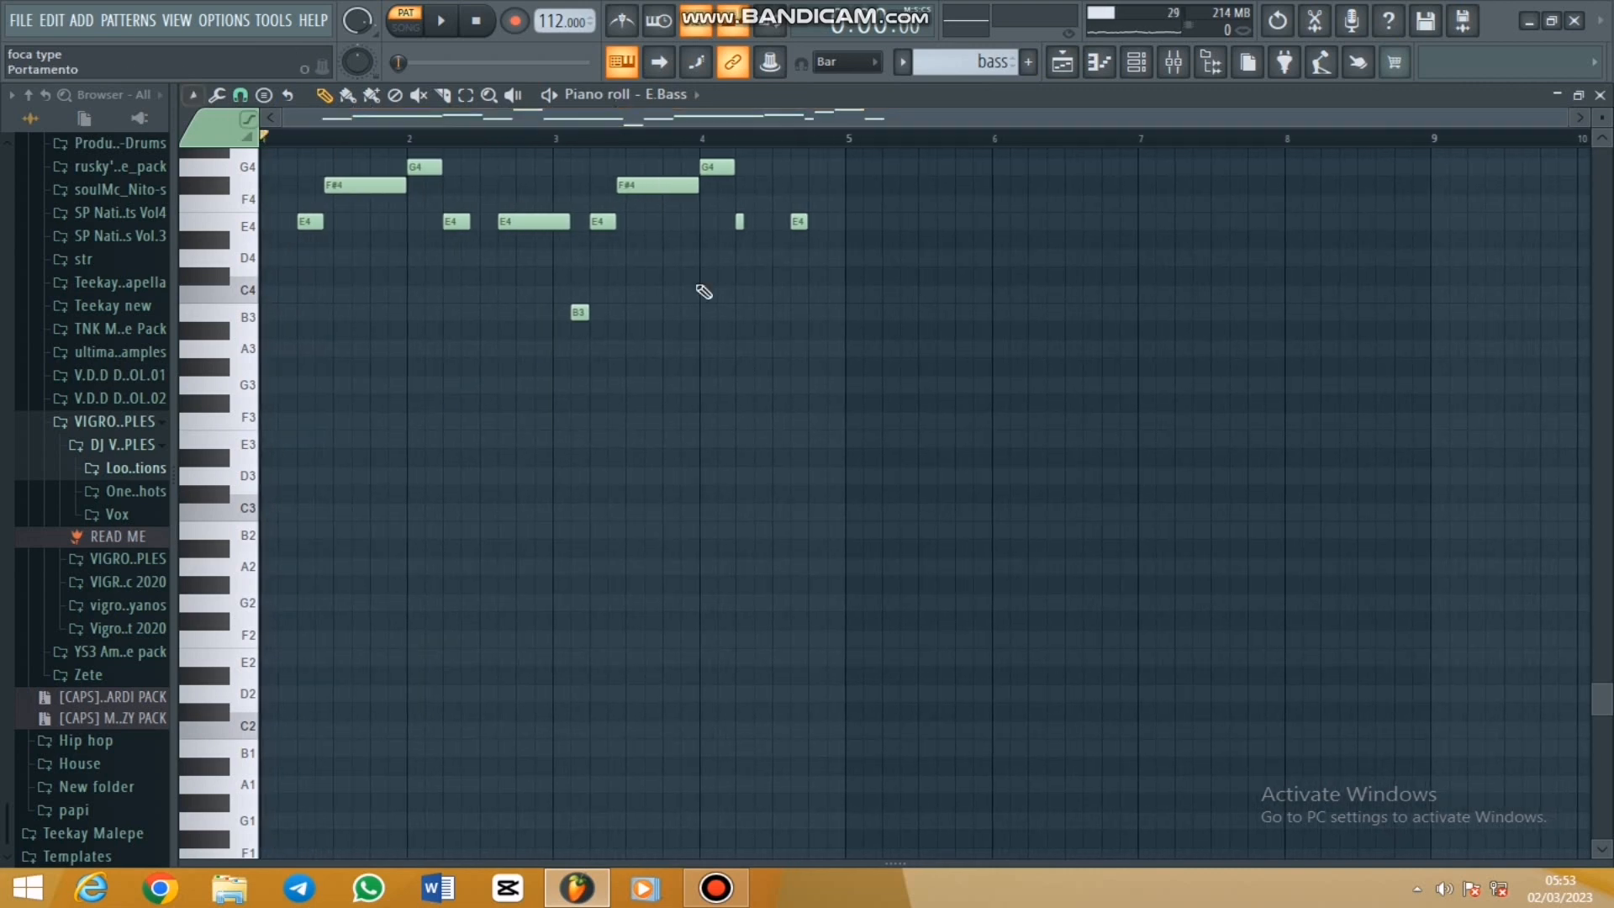
scroll(1035, 316, up, 4)
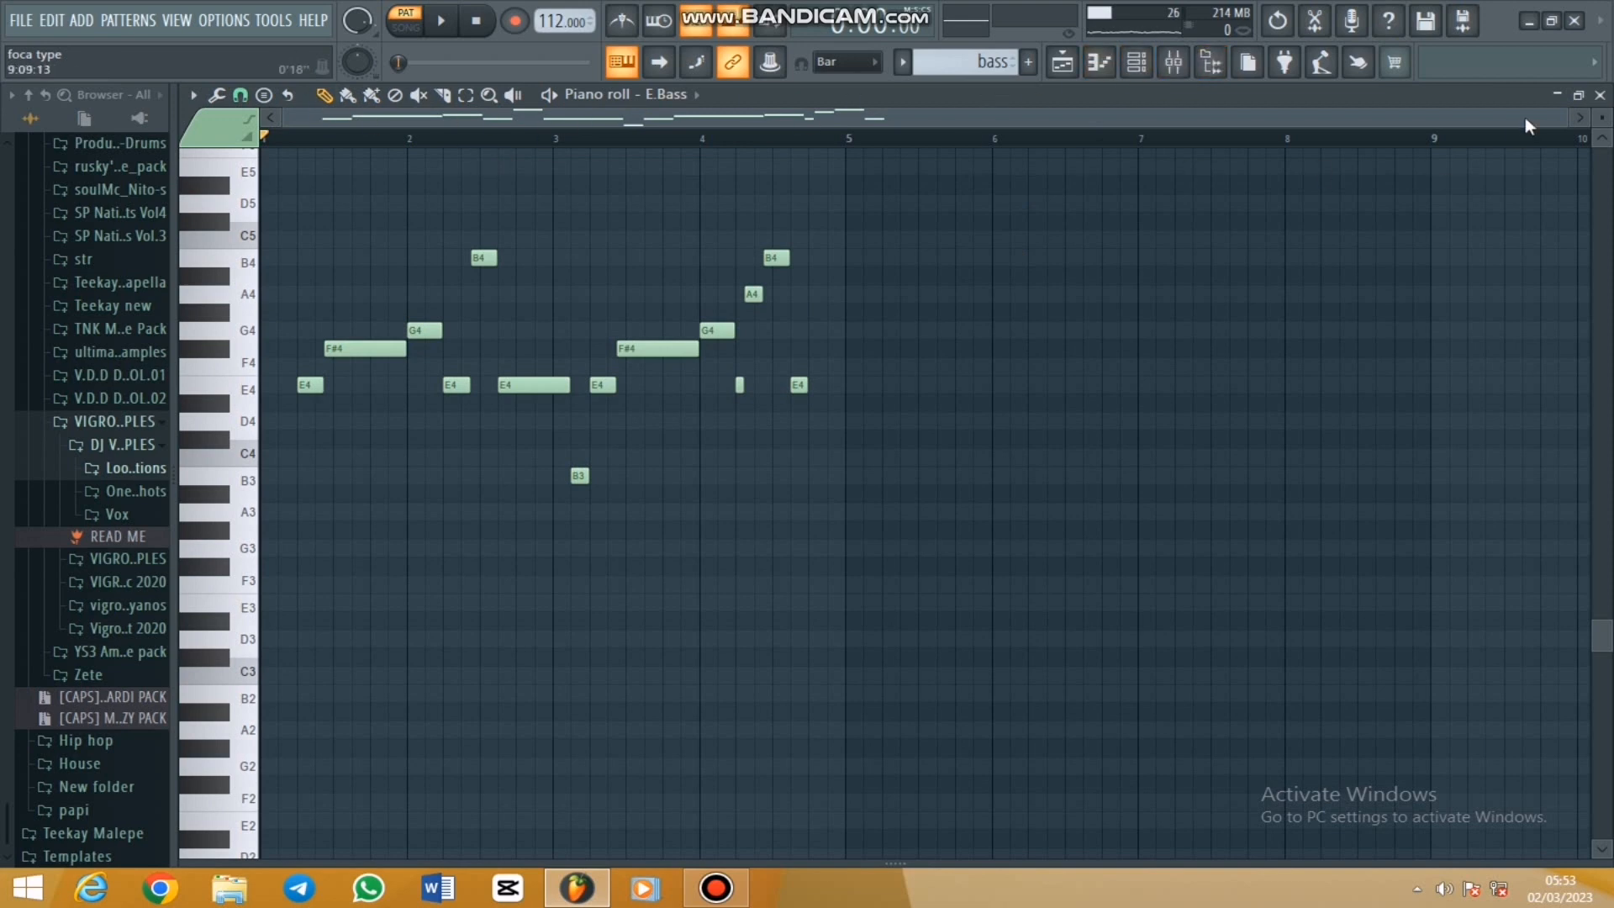
drag(1563, 114, 1248, 117)
Mute the Sawer #2 channel and play the E.Bass notes alone in the piano roll
click(1168, 62)
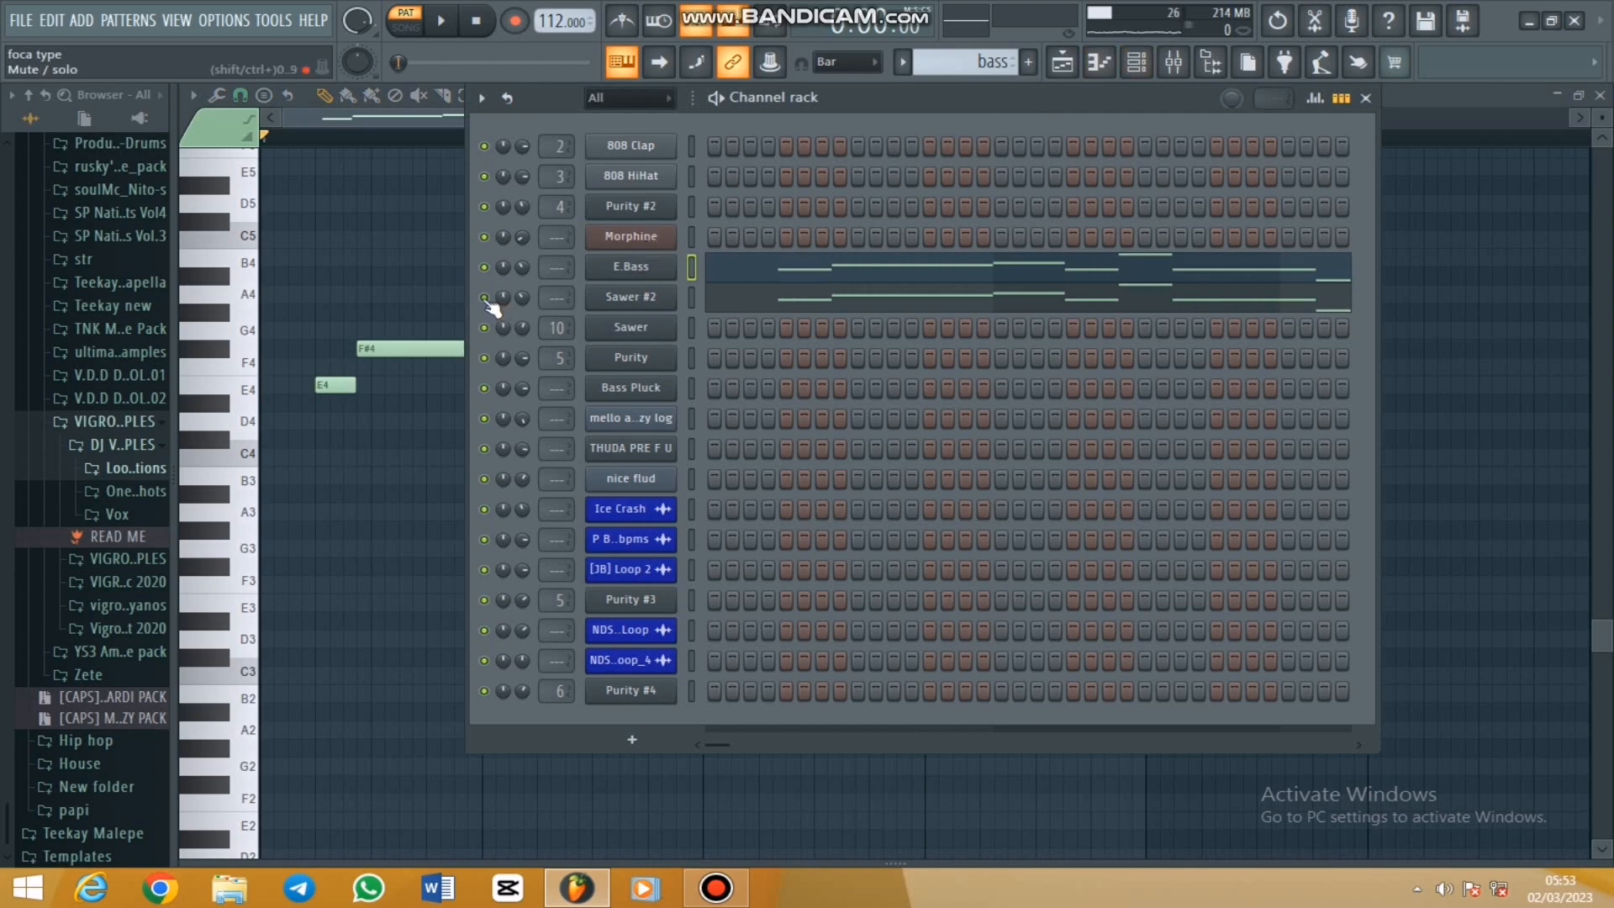
click(757, 274)
key(space)
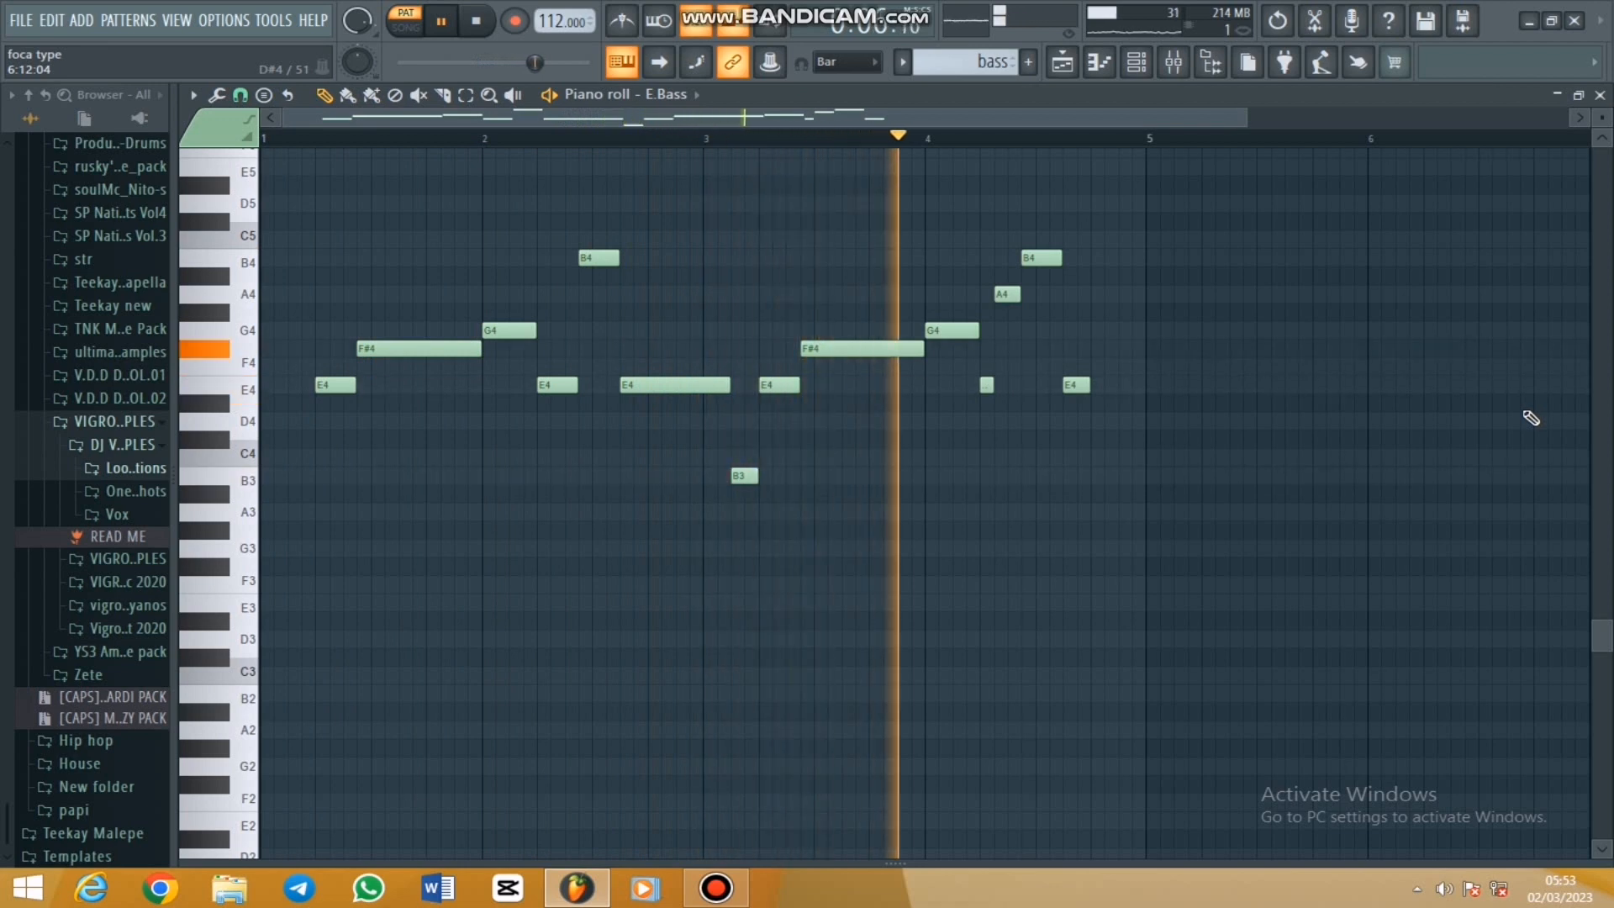
Open the E.Bass channel's Fruity DX10 synth, review its preset list without changing the sound, and close it
click(1136, 62)
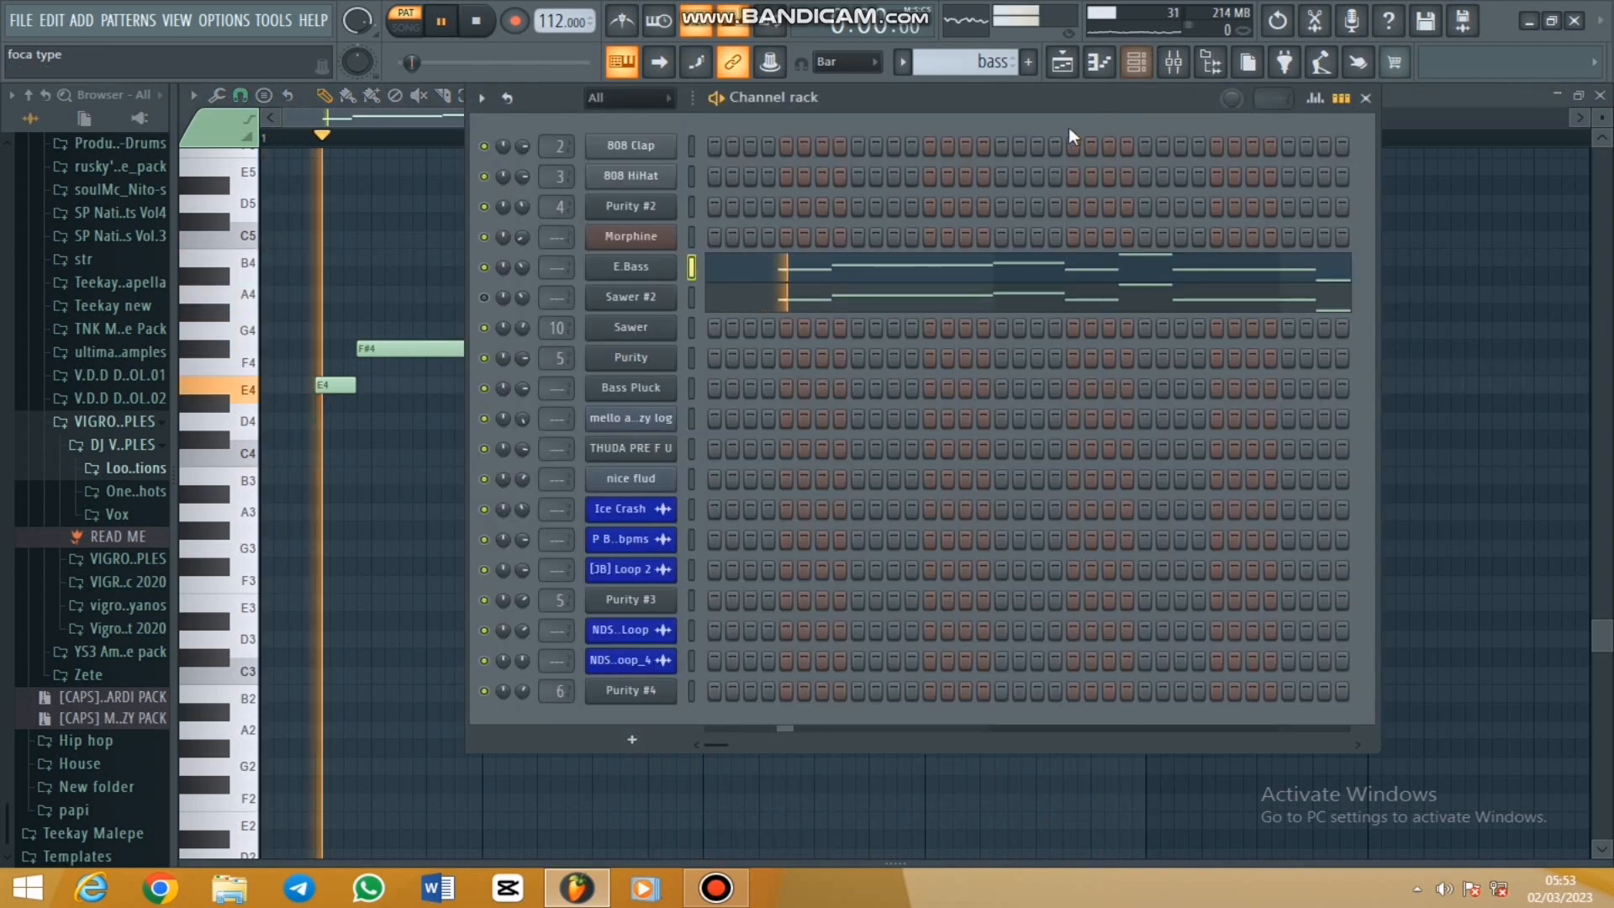
click(671, 267)
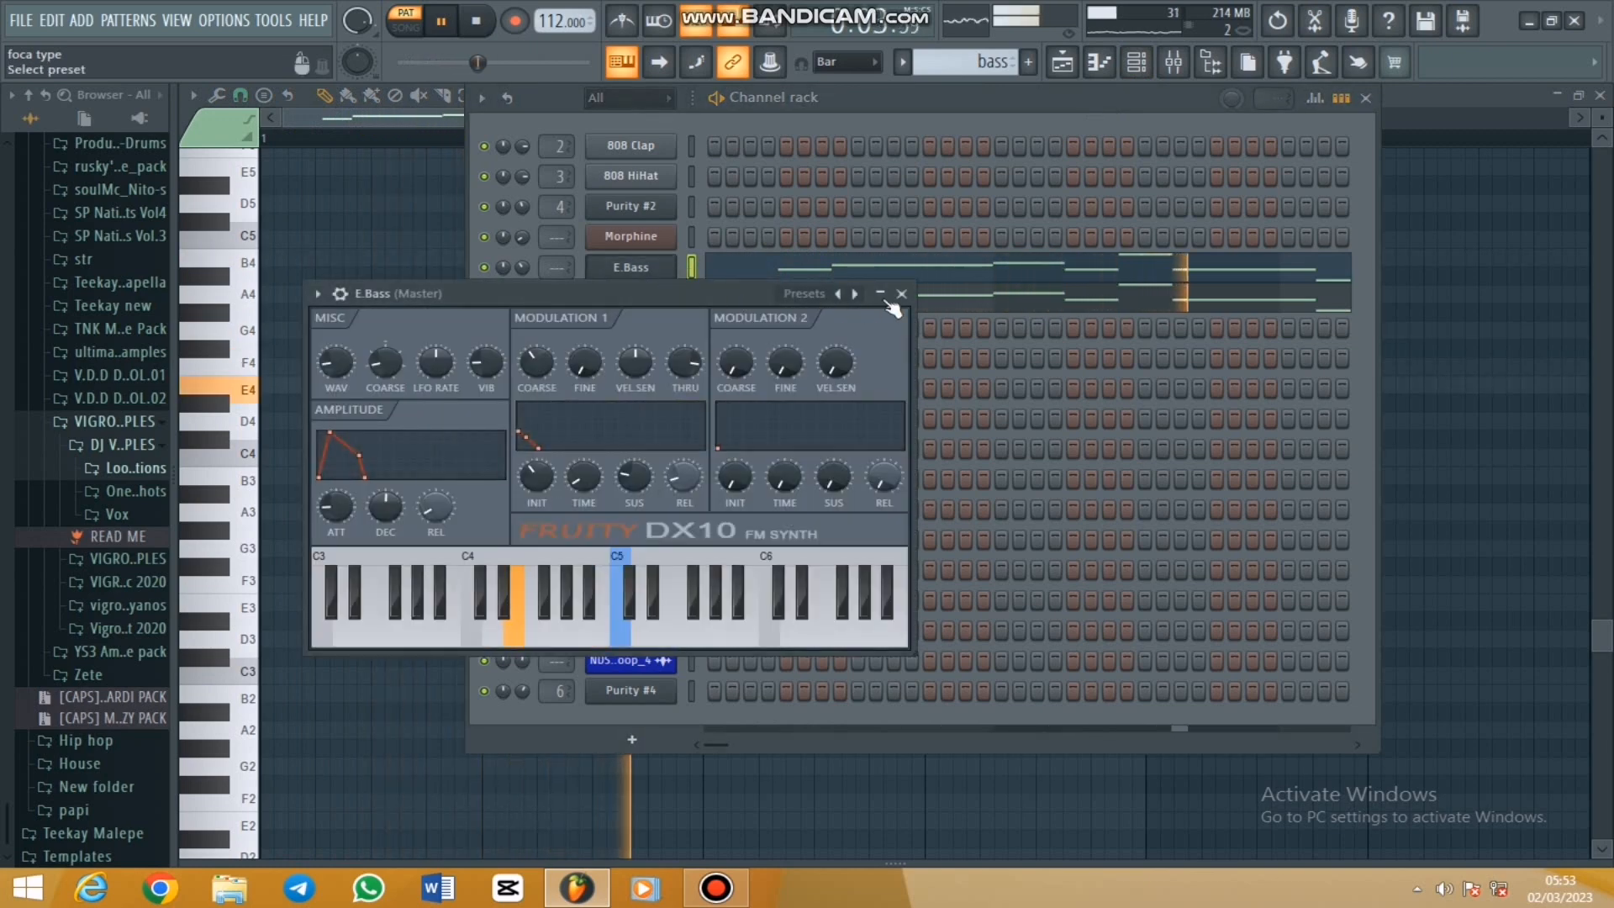
right_click(854, 293)
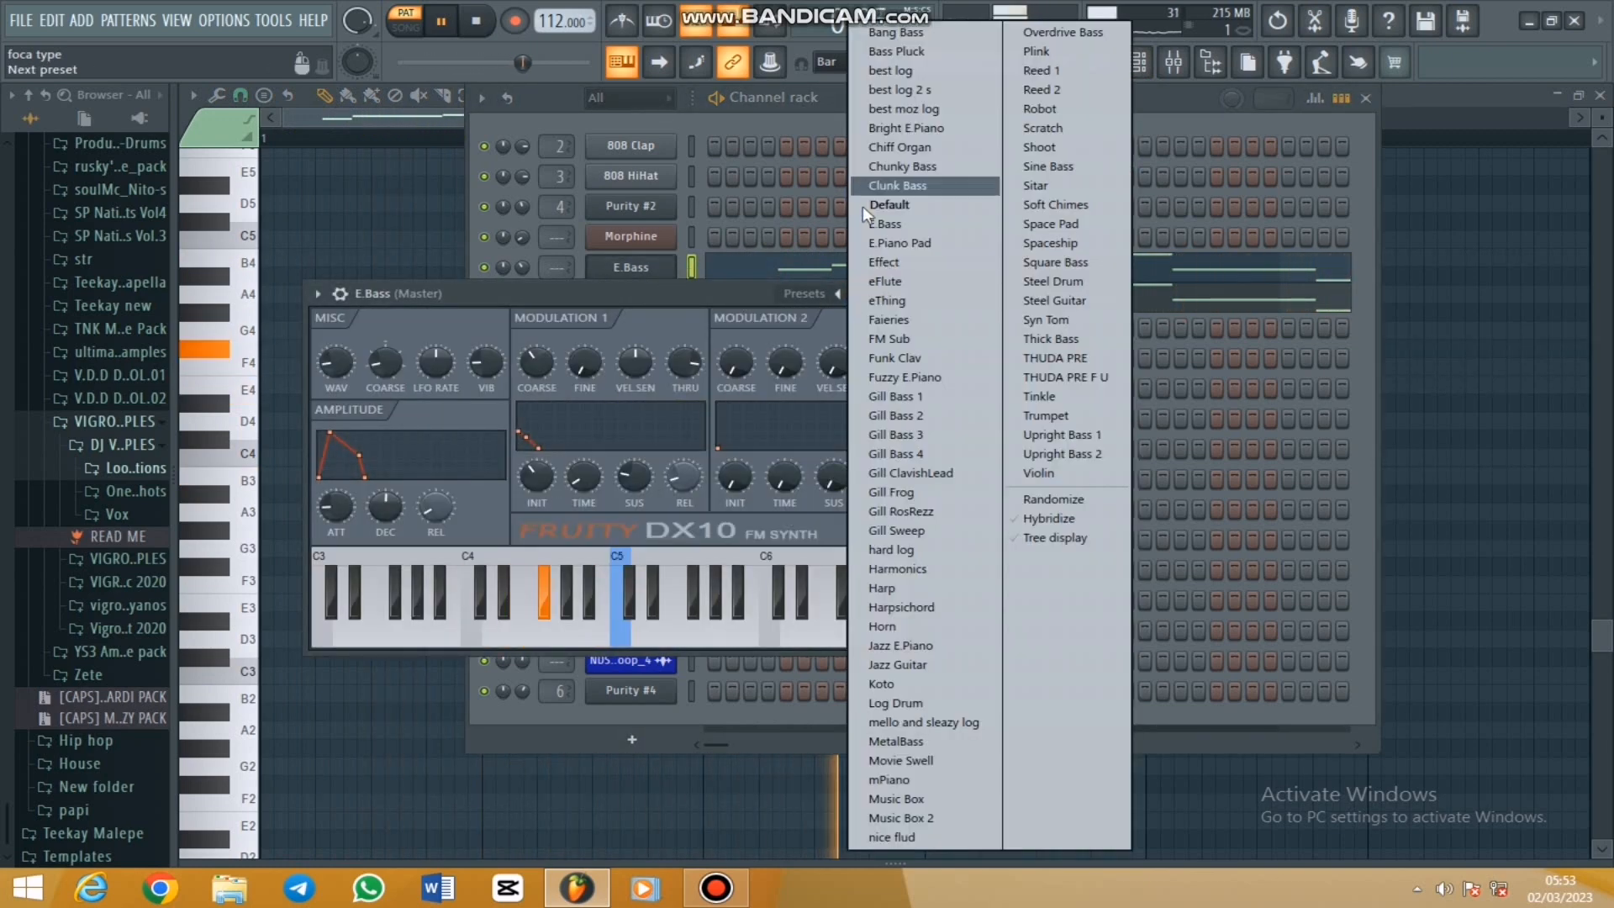
click(773, 284)
click(901, 294)
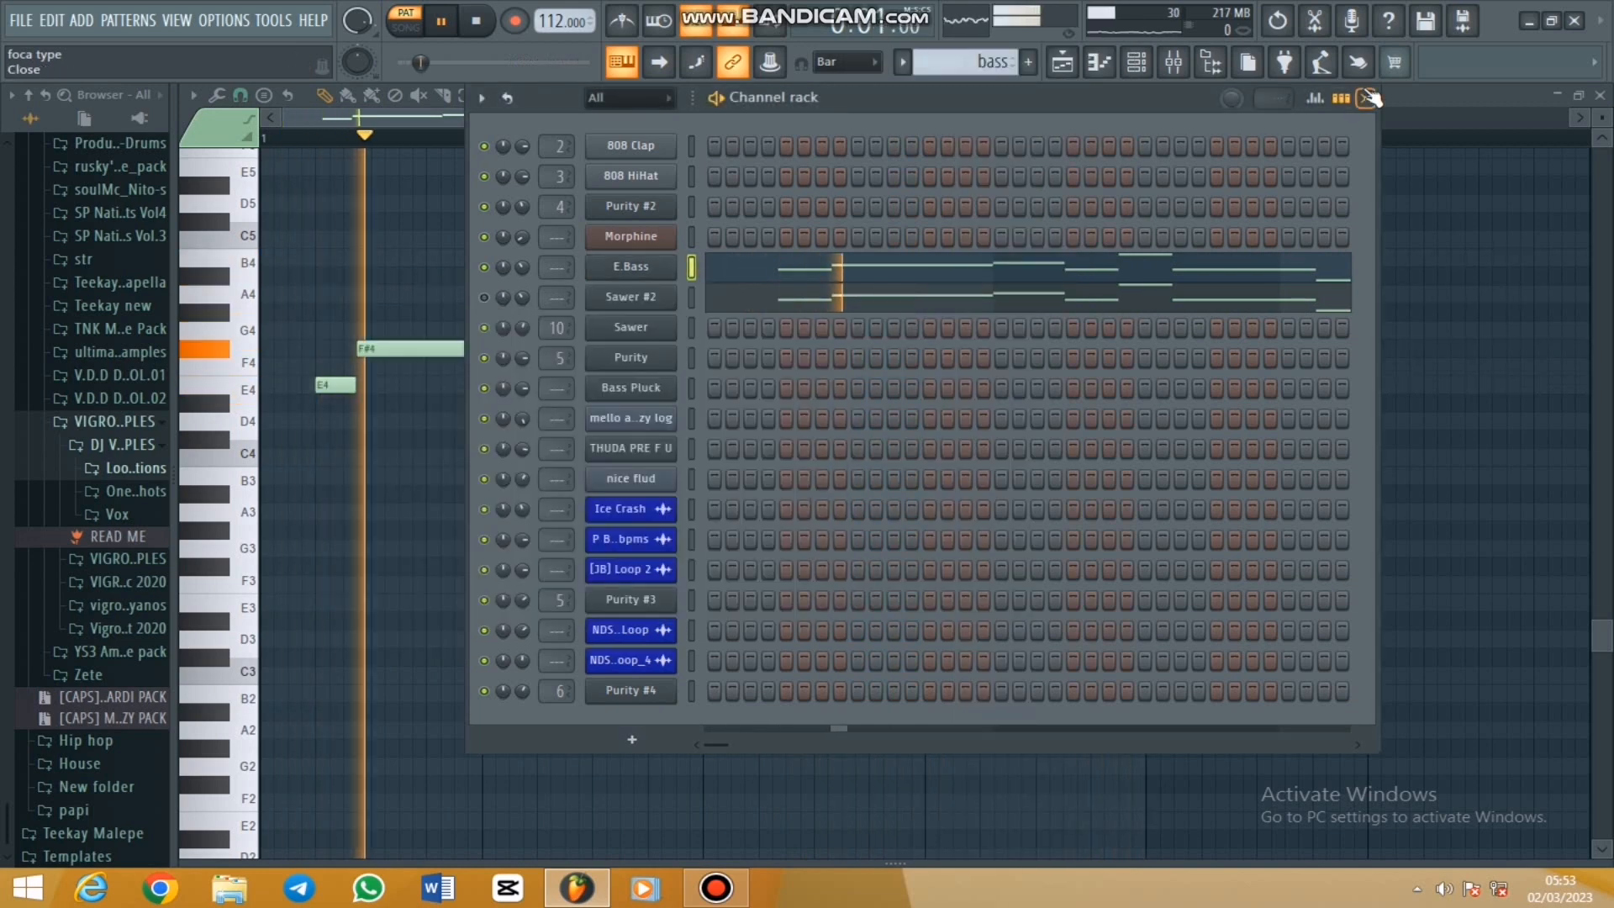
Stop playback, mute E.Bass, unmute Sawer #2 and play the Sawer #2 notes in the piano roll
key(space)
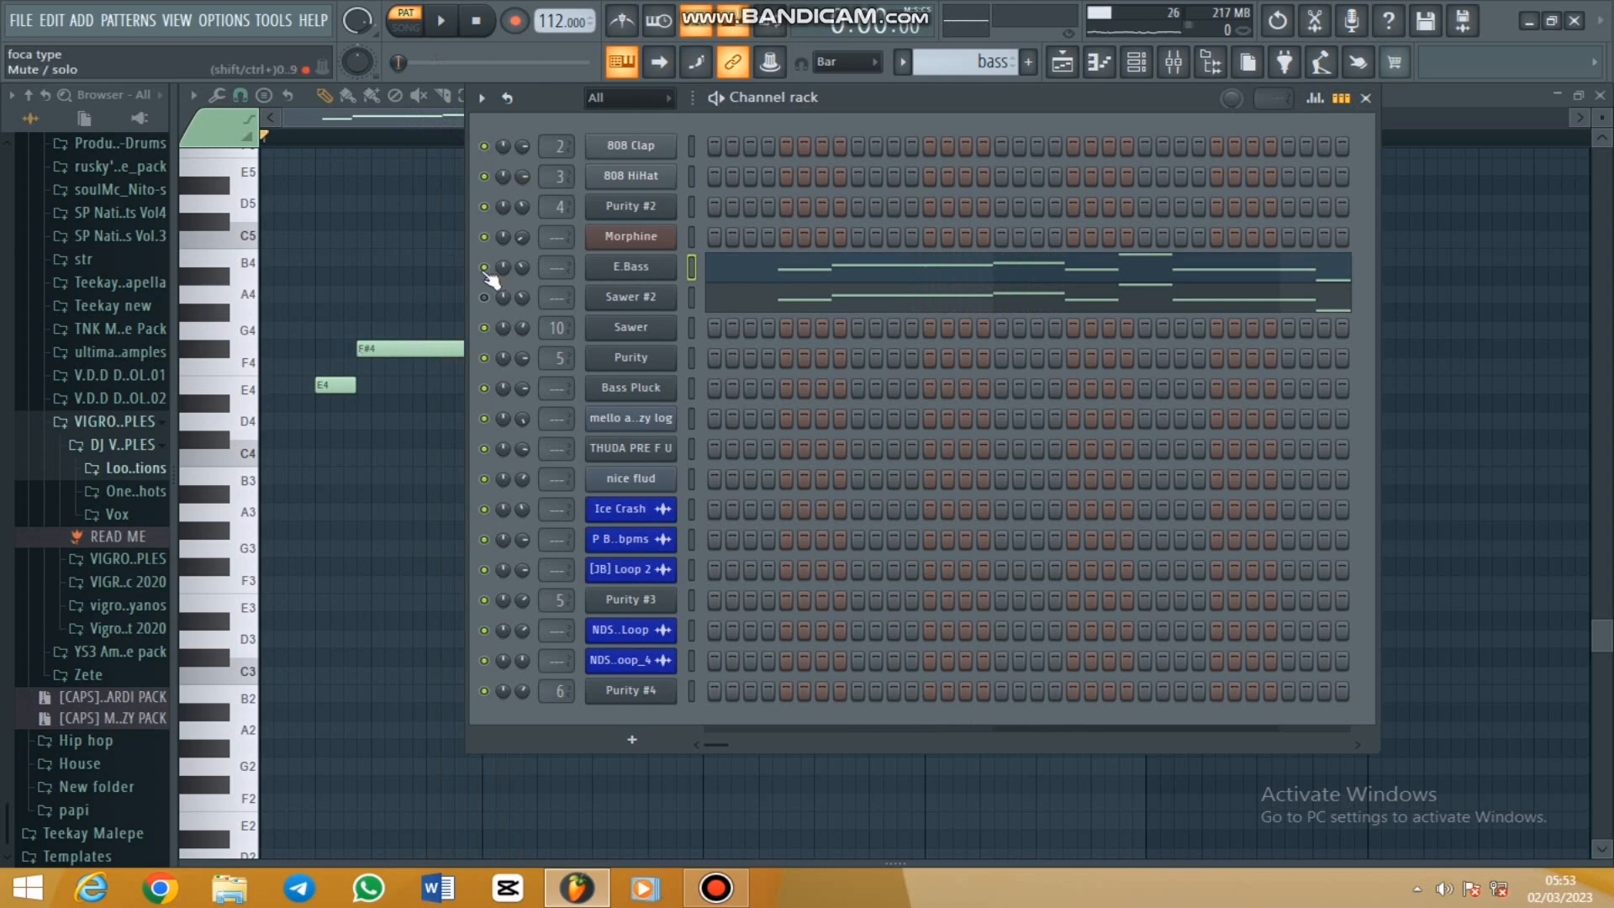
click(759, 308)
key(space)
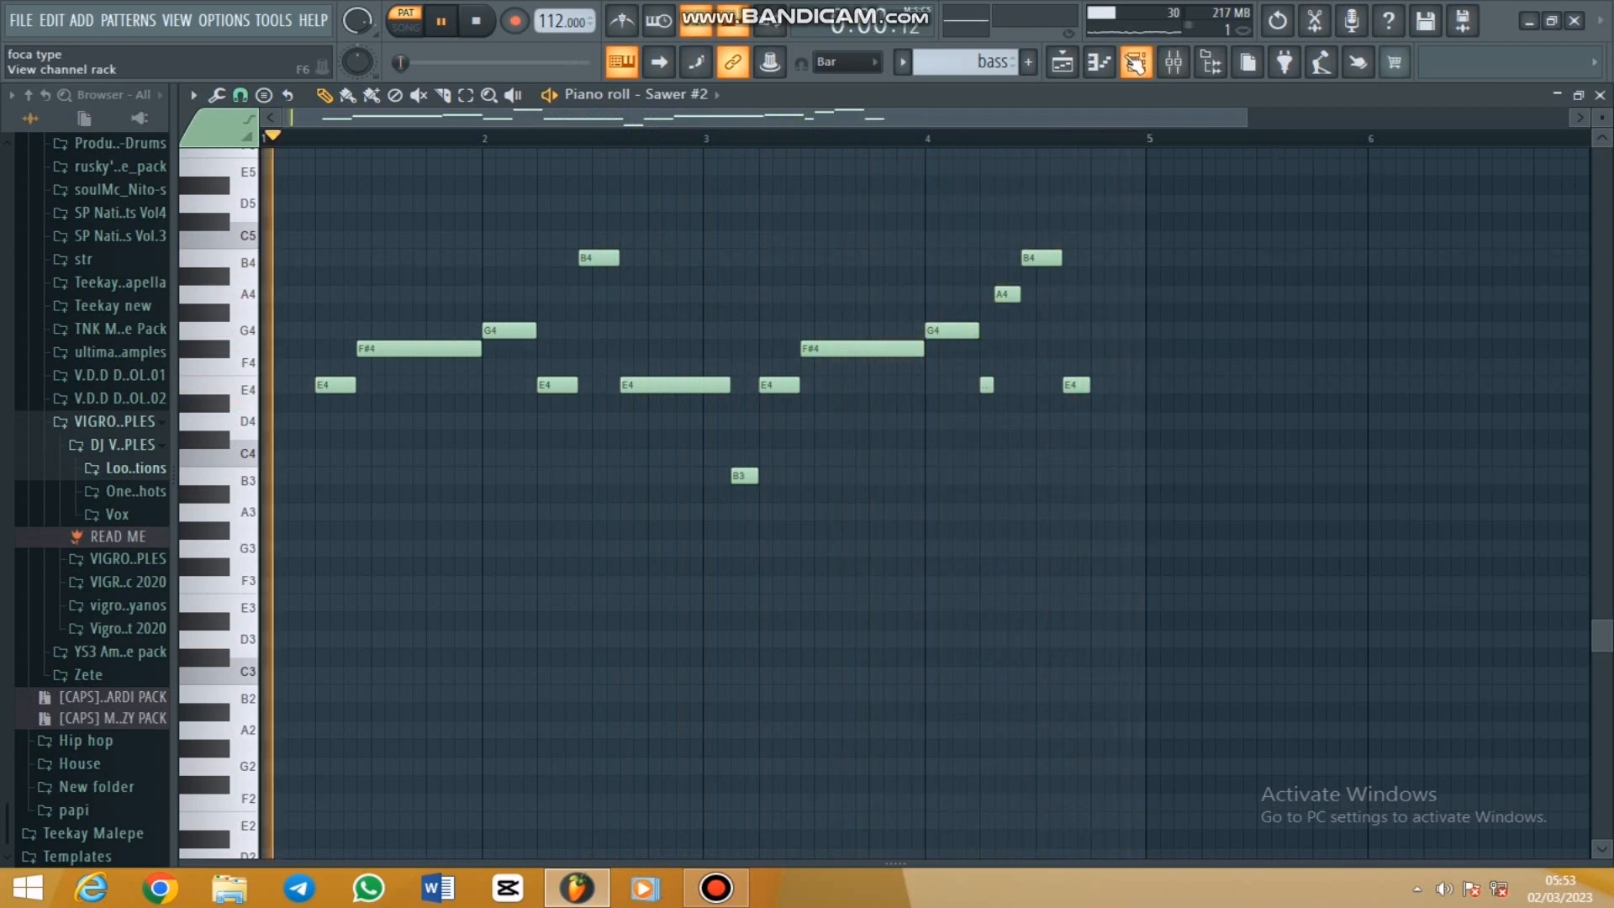
Inspect the program loaded in the Sawer #2 synth, close it and dismiss the WinZip System Utilities Suite notification
click(1136, 61)
click(650, 301)
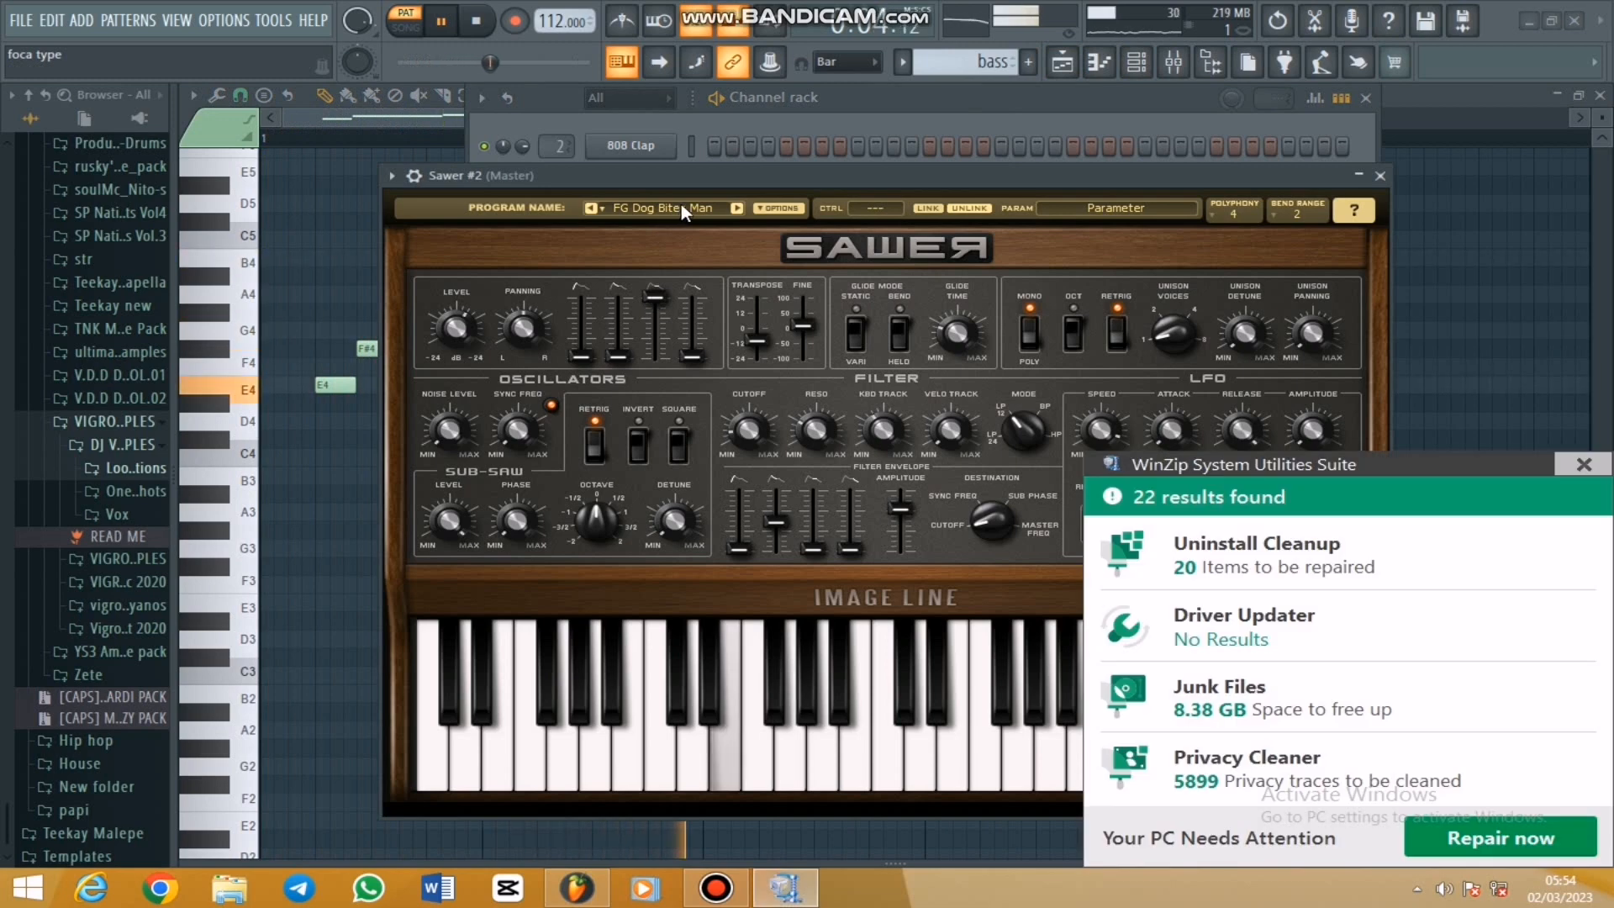
click(1379, 176)
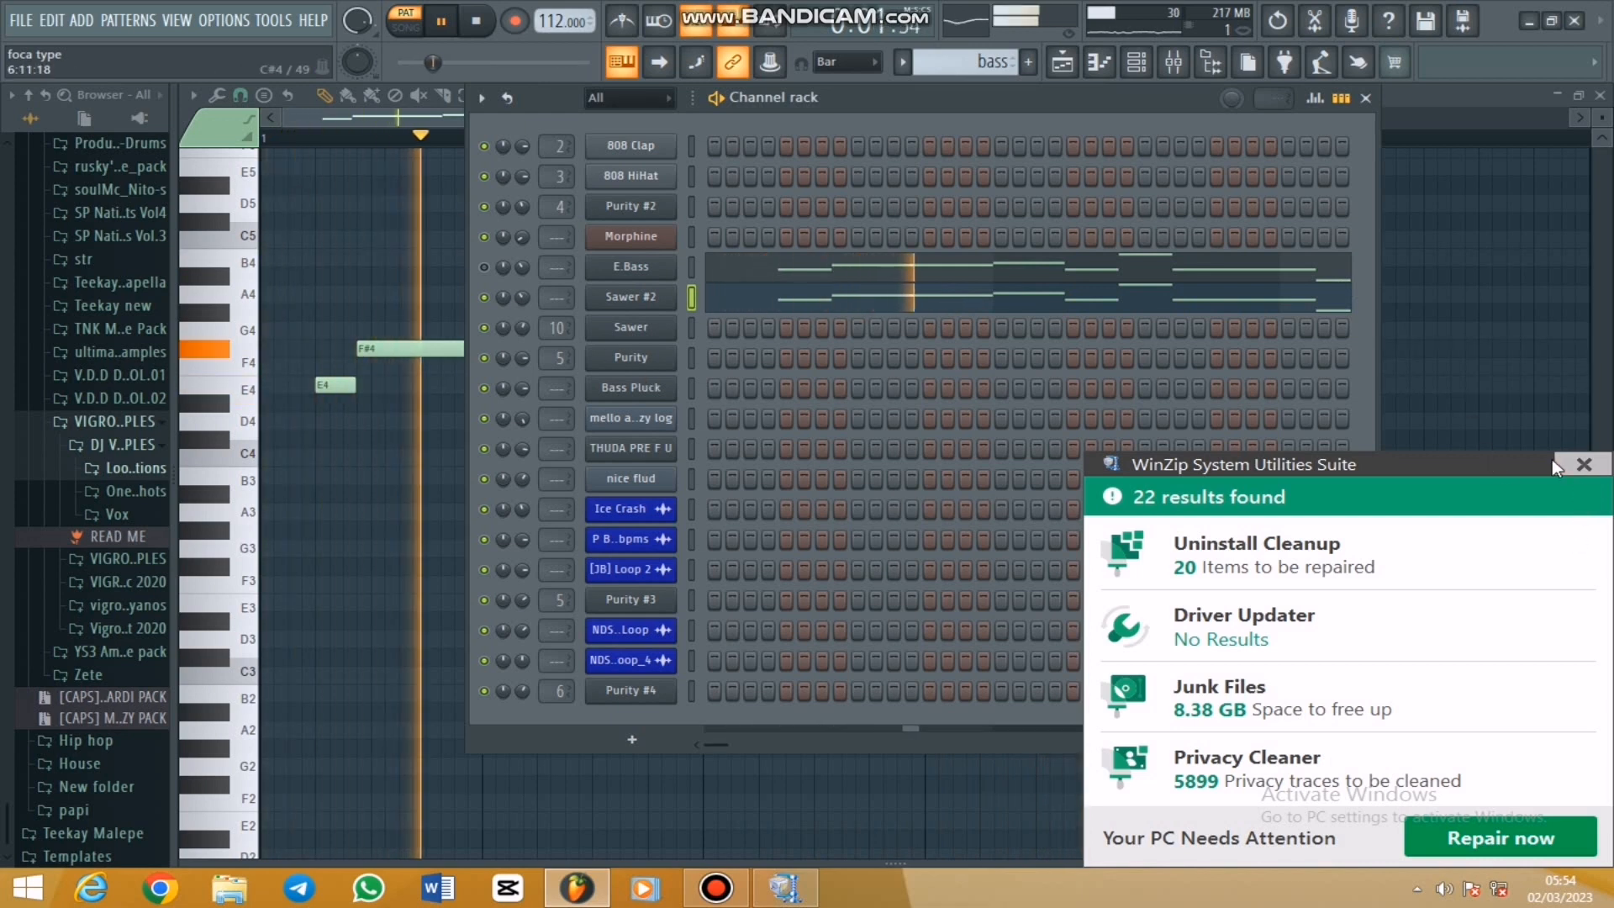
click(1581, 465)
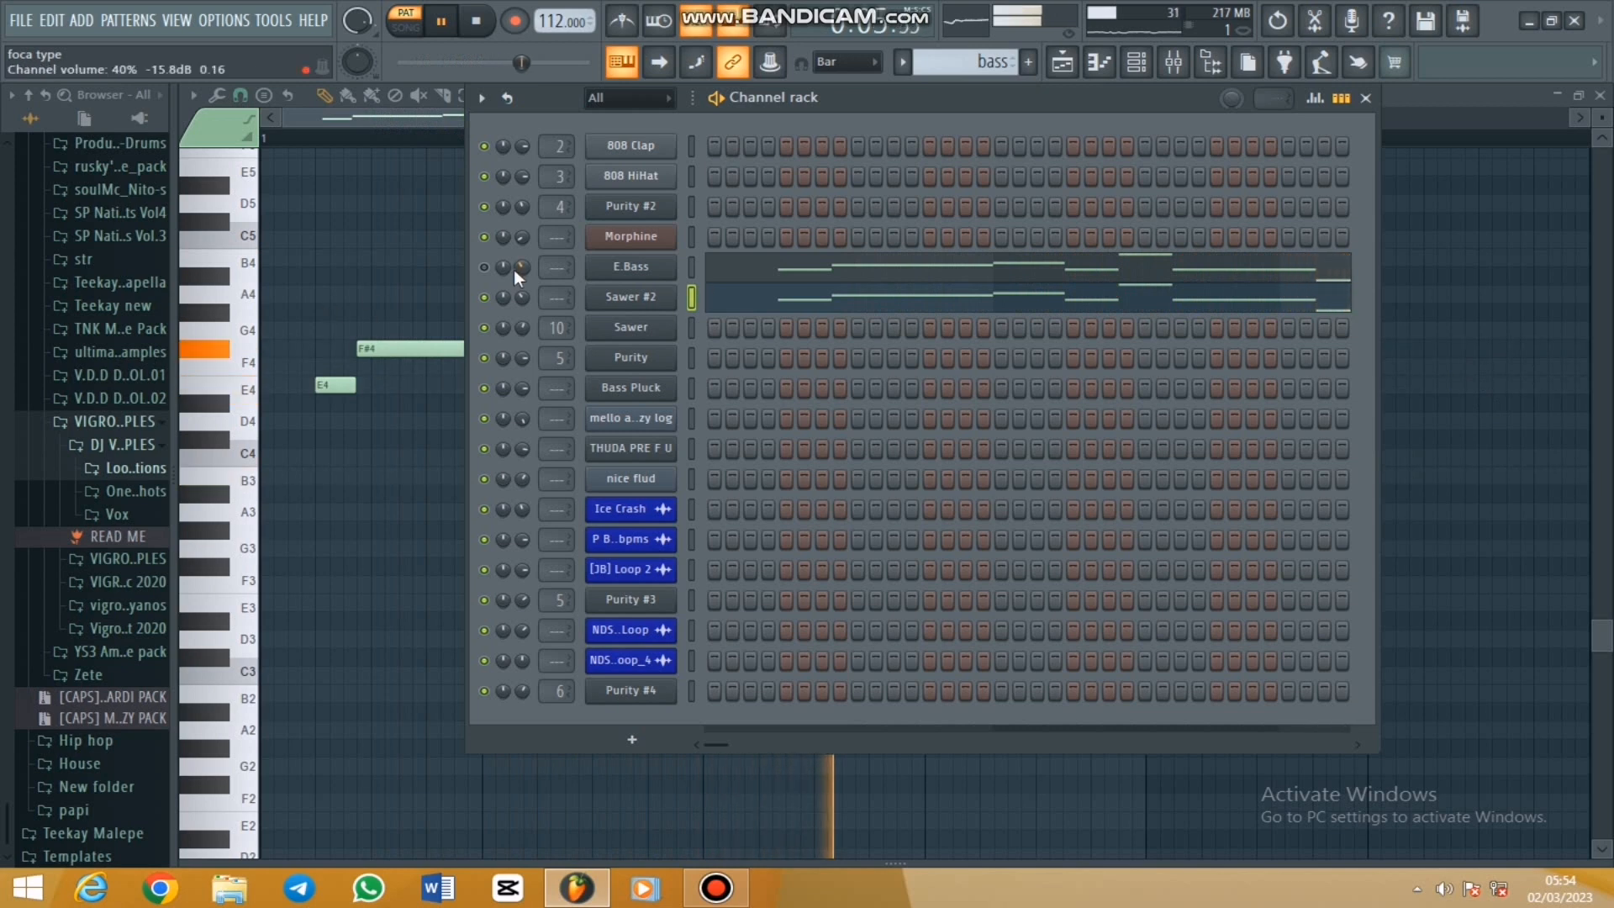
Unmute the E.Bass channel, play the bass pattern with E.Bass and Sawer #2 together, and close the channel rack
key(space)
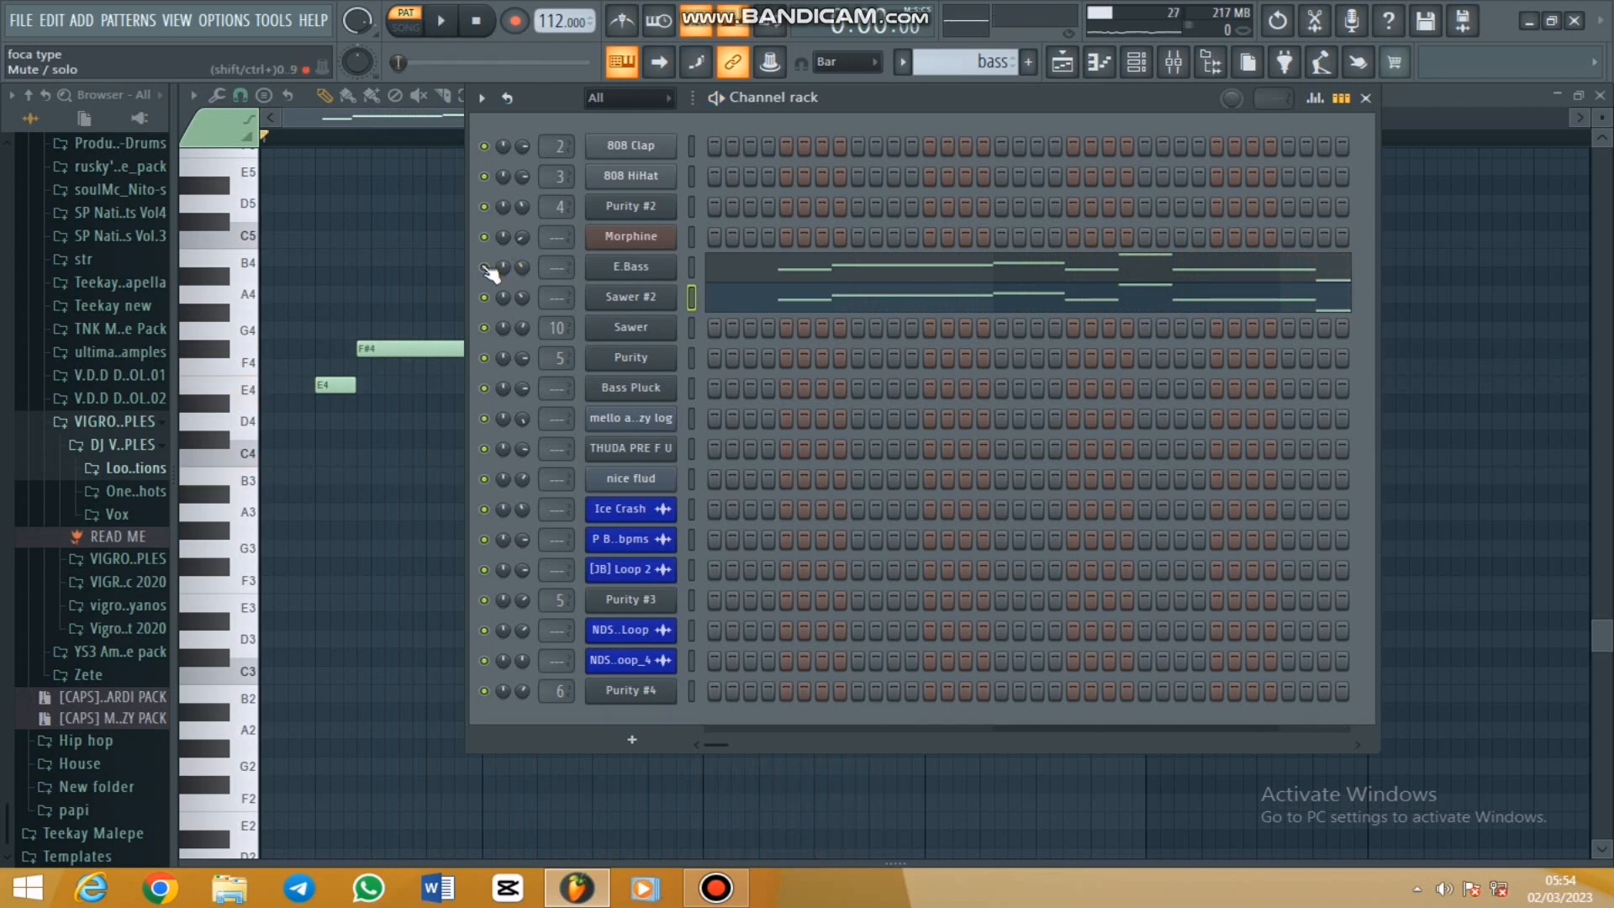
key(space)
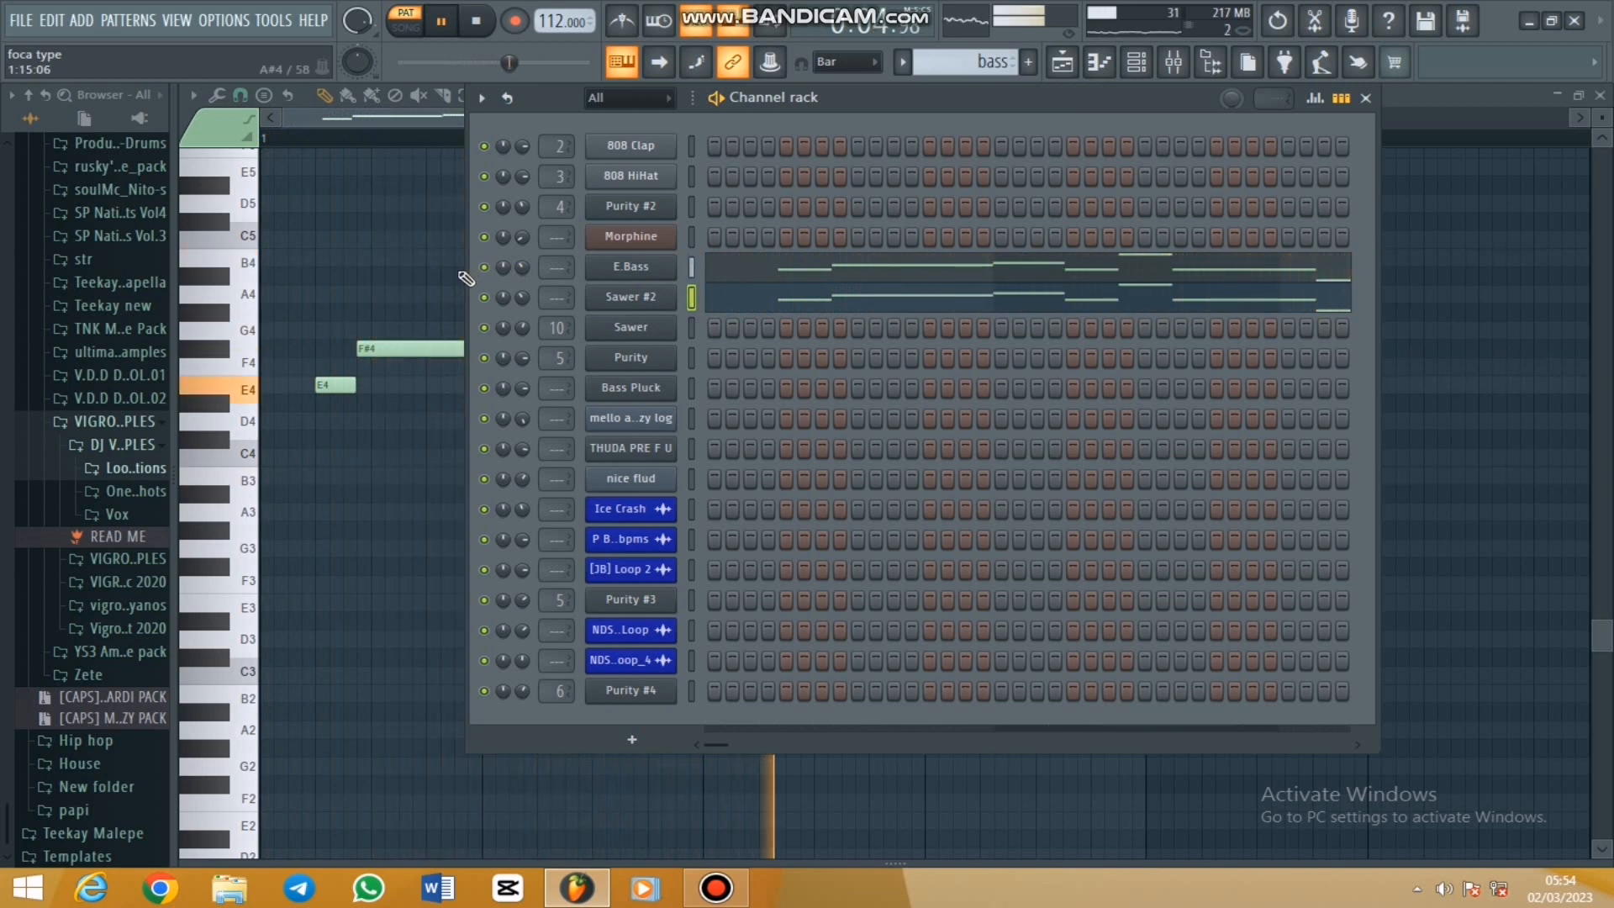
key(space)
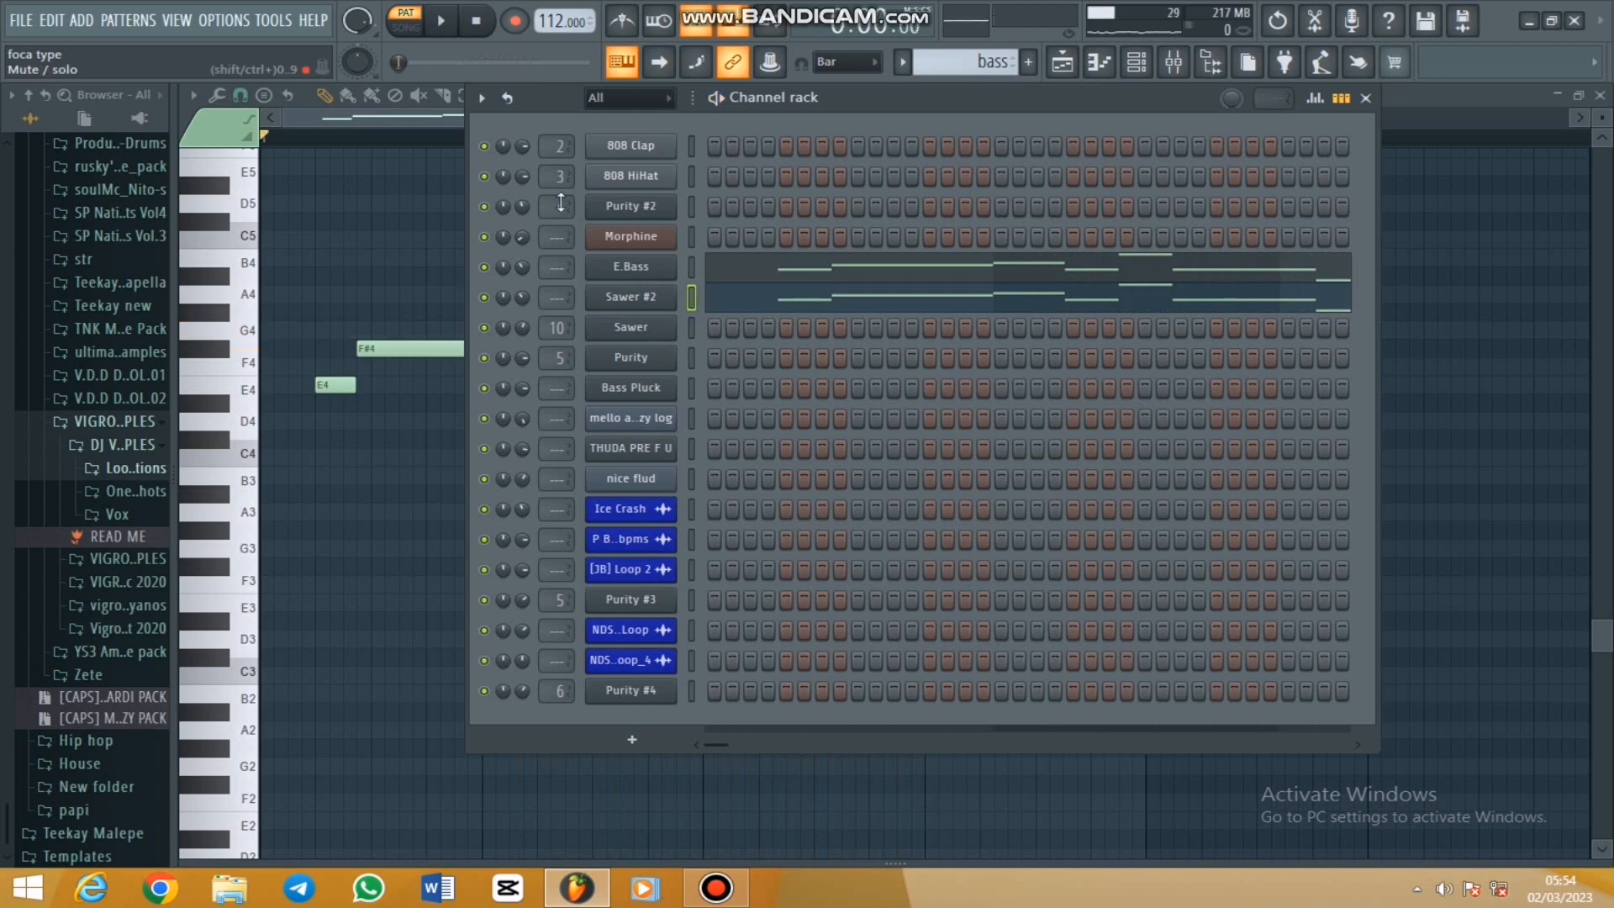
click(1368, 98)
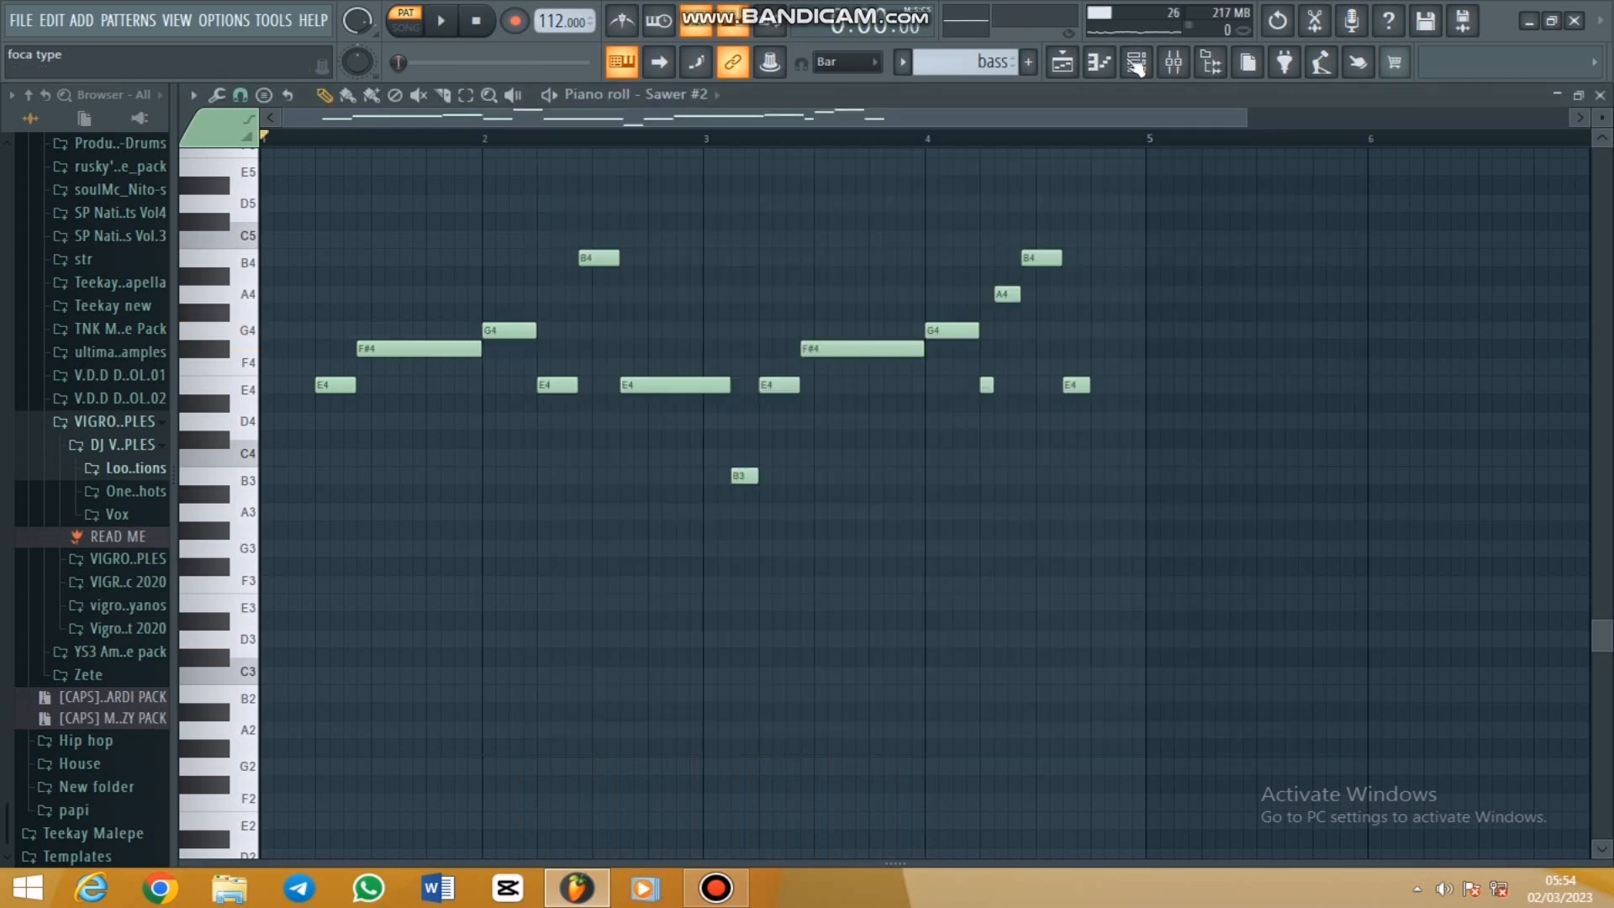
Open Pattern 12 from its Track 7 clip in the playlist and play its Sawer notes in the piano roll
click(1063, 65)
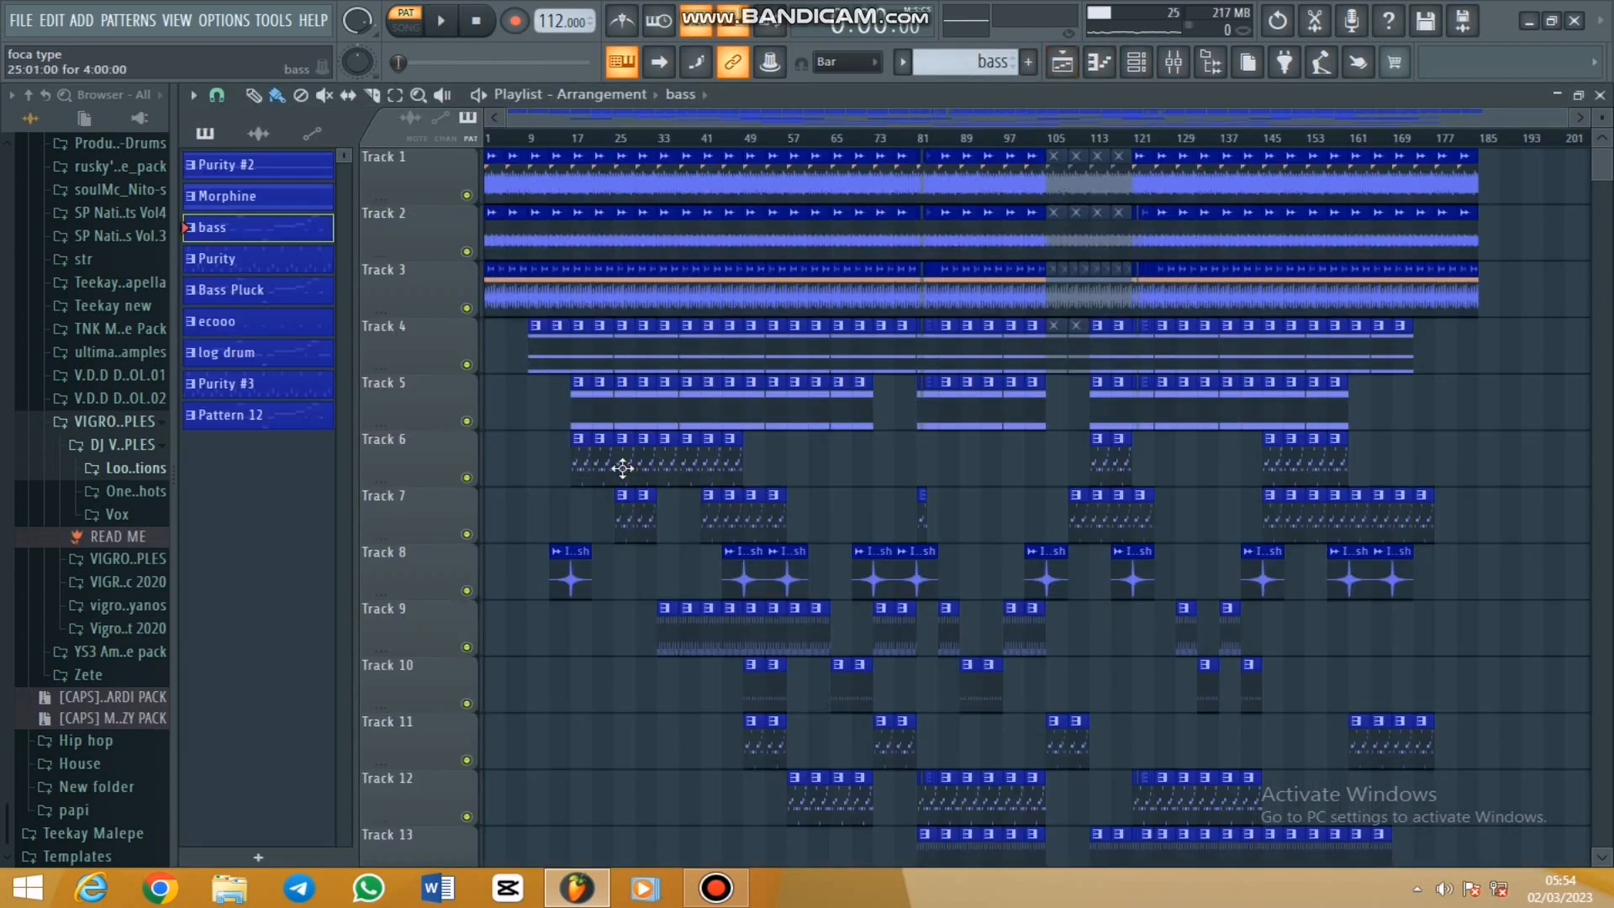
double_click(640, 514)
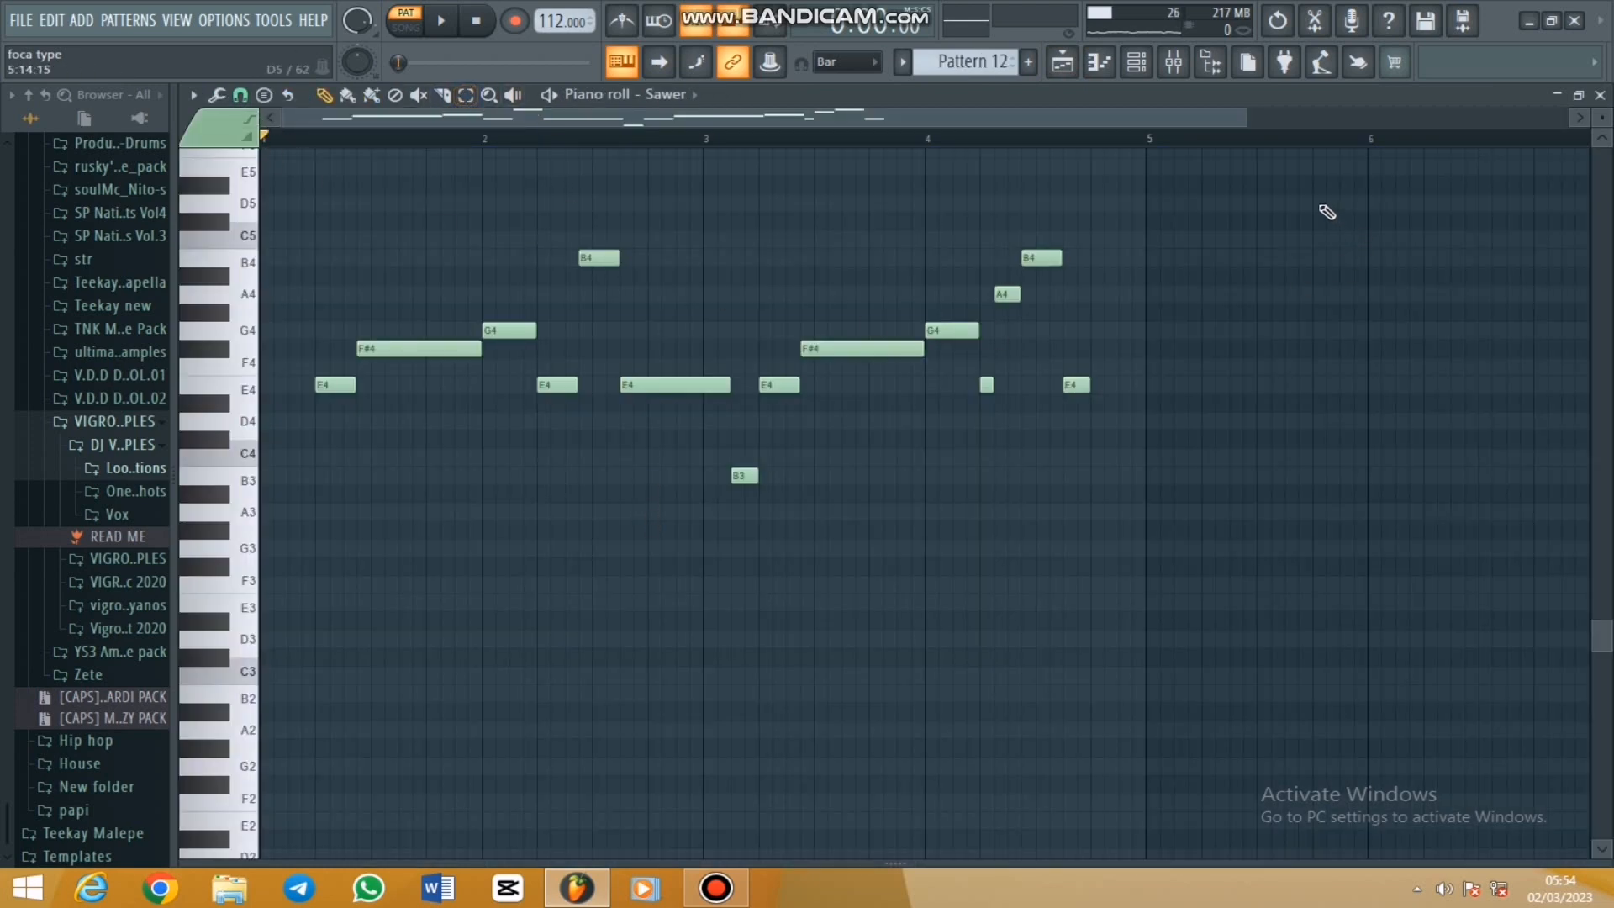
click(1159, 66)
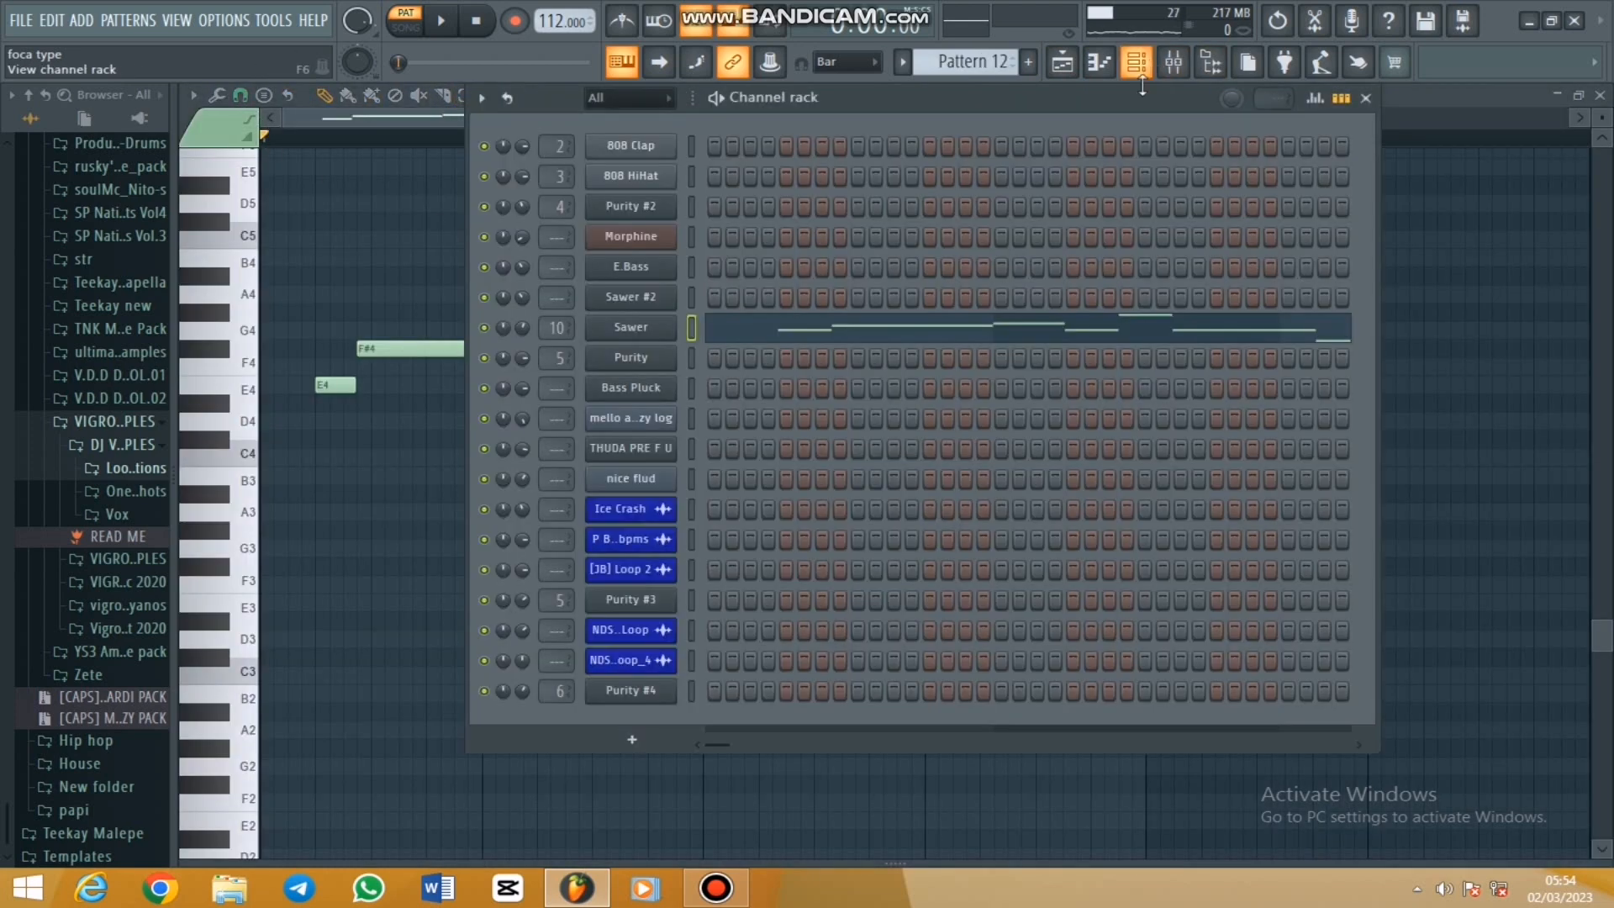
click(1142, 67)
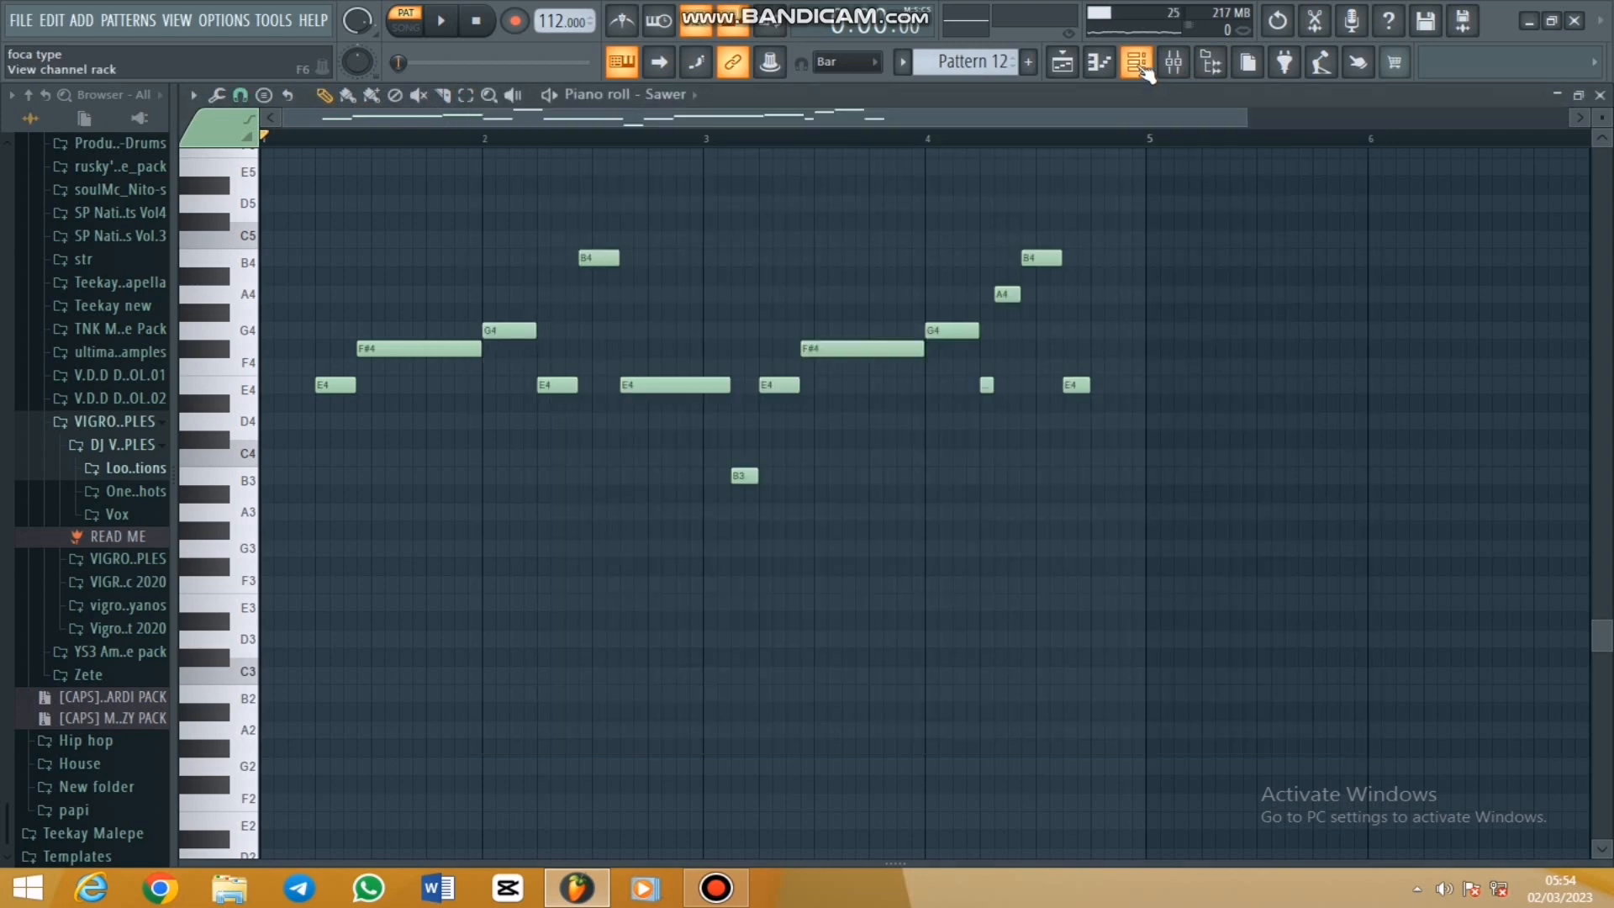
key(space)
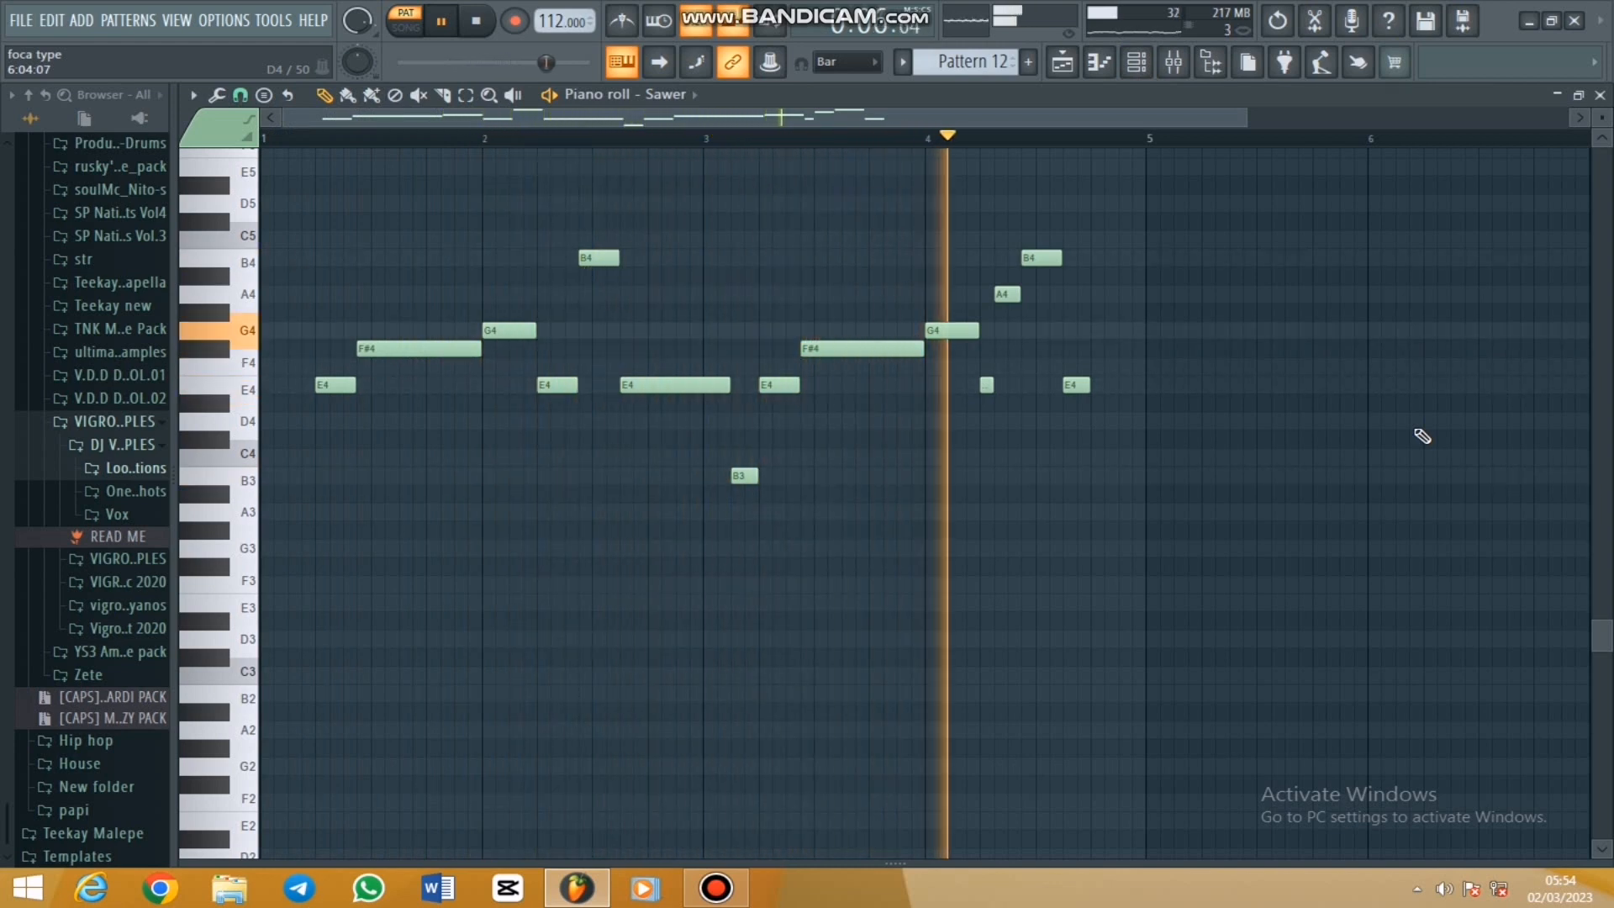
Inspect the program loaded in the Sawer channel's synth, close it with the channel rack and stop playback
click(1135, 63)
click(630, 327)
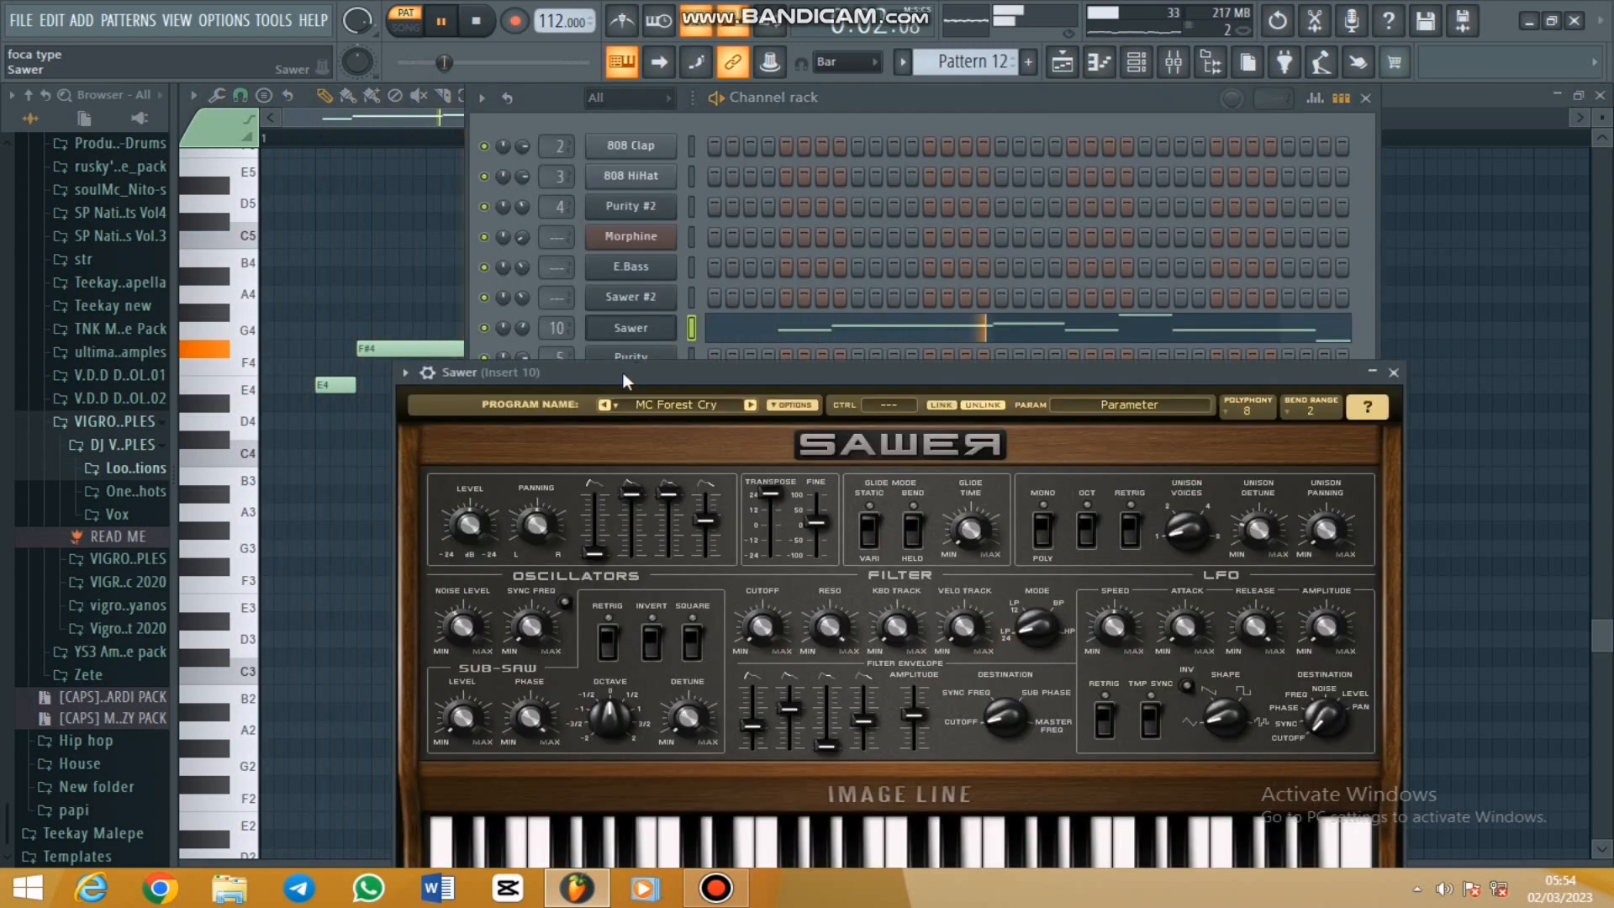
click(1393, 372)
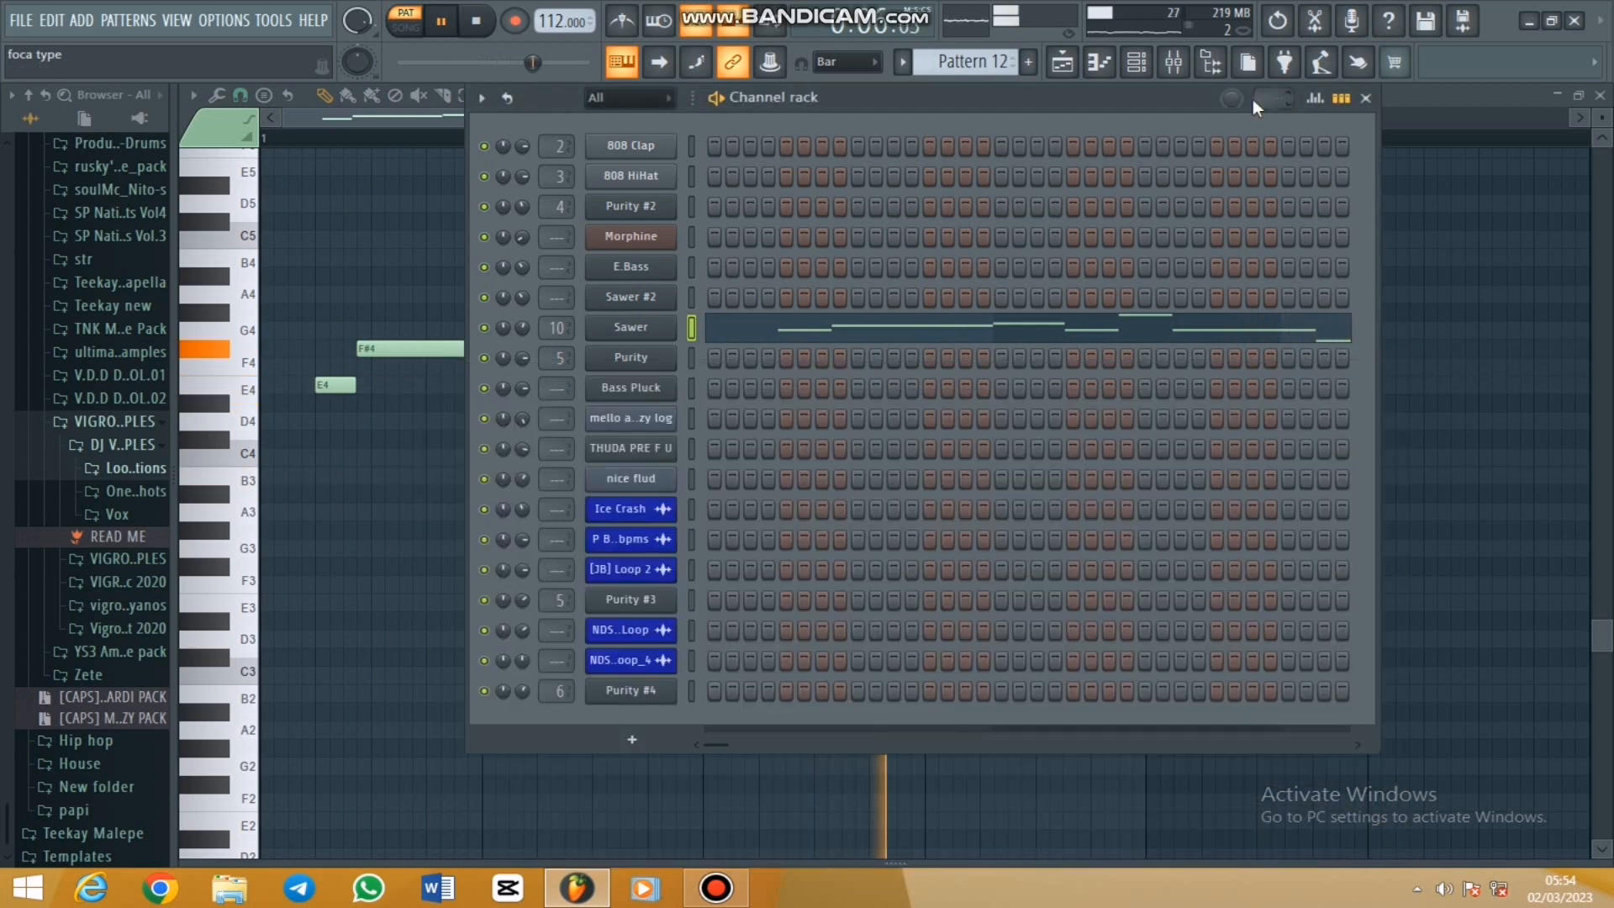
click(1366, 98)
key(space)
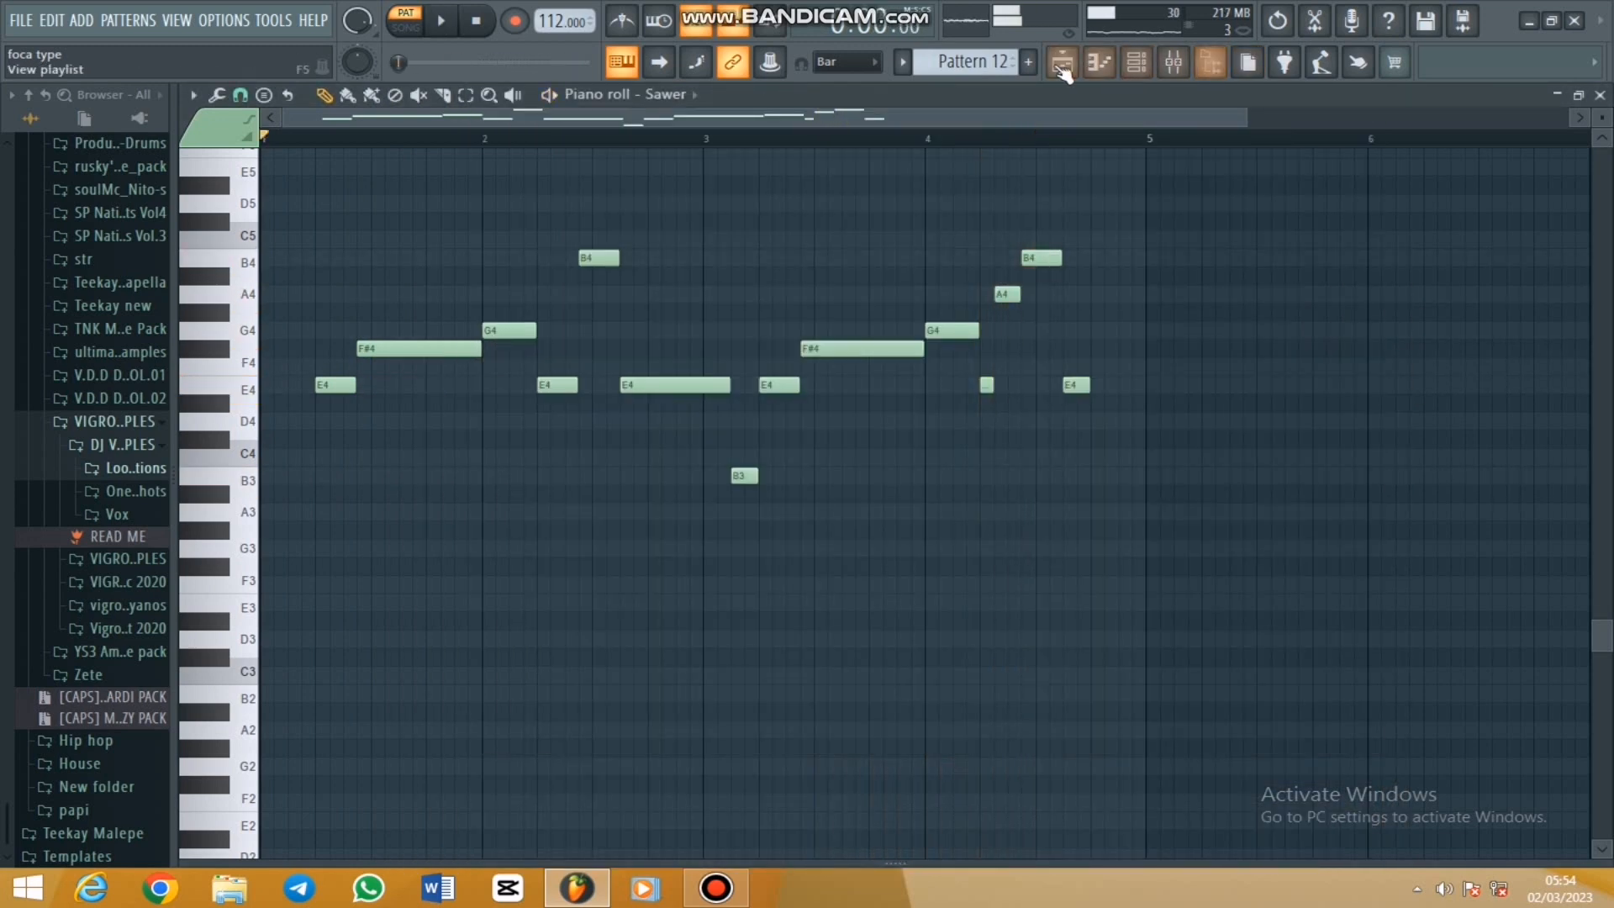
Open the Purity pattern from its Track 9 clip in the playlist and play all its notes in the piano roll
click(1063, 67)
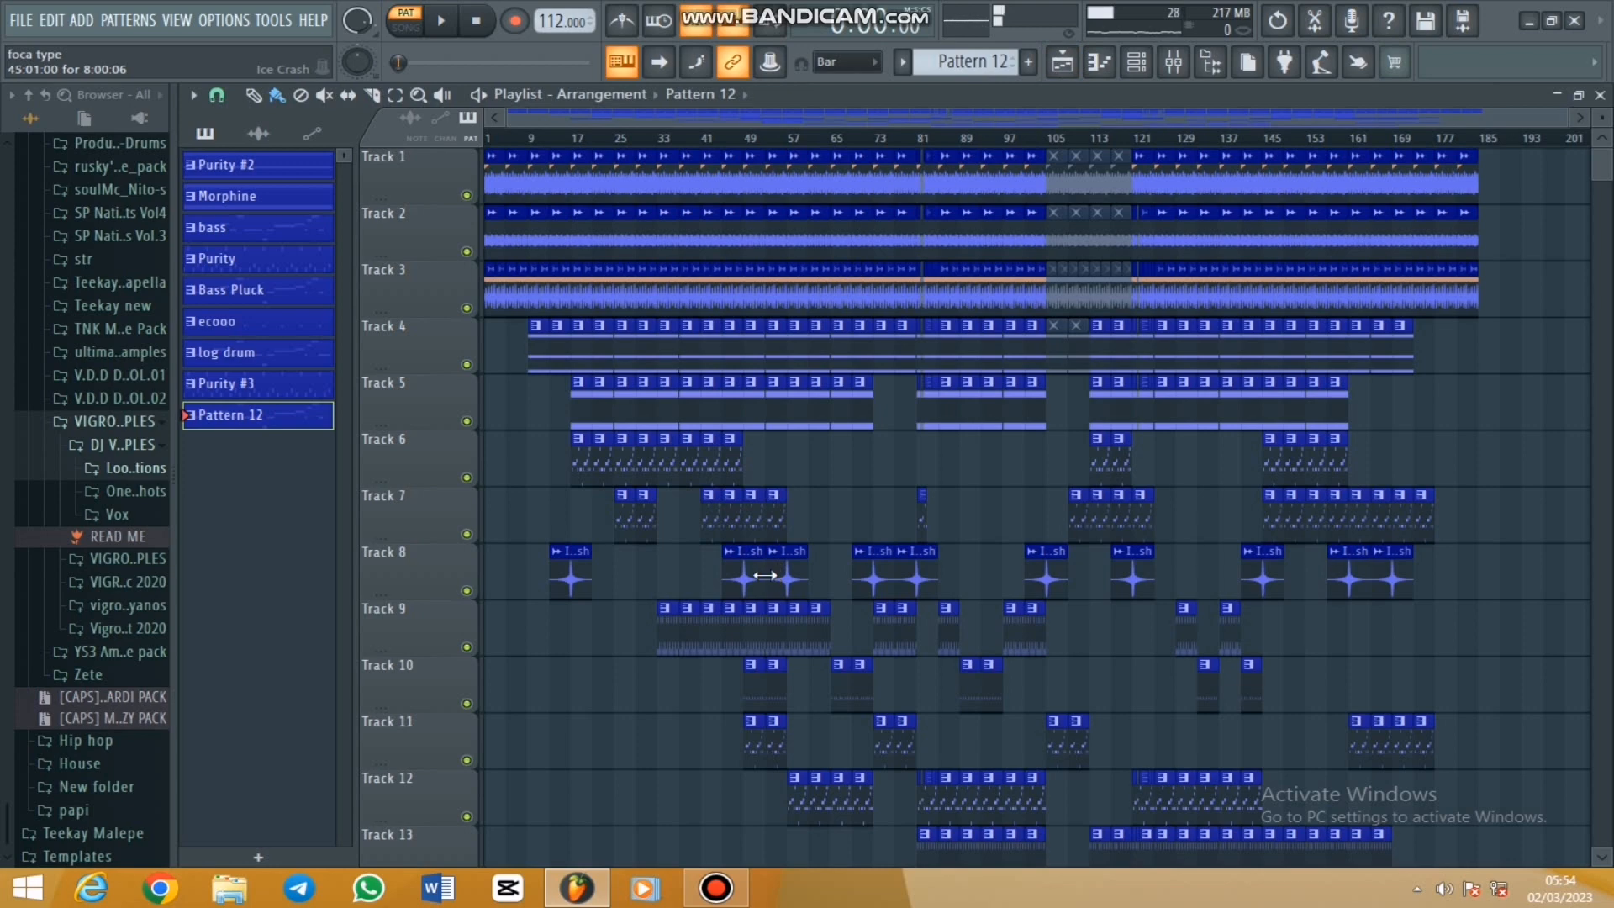
double_click(714, 638)
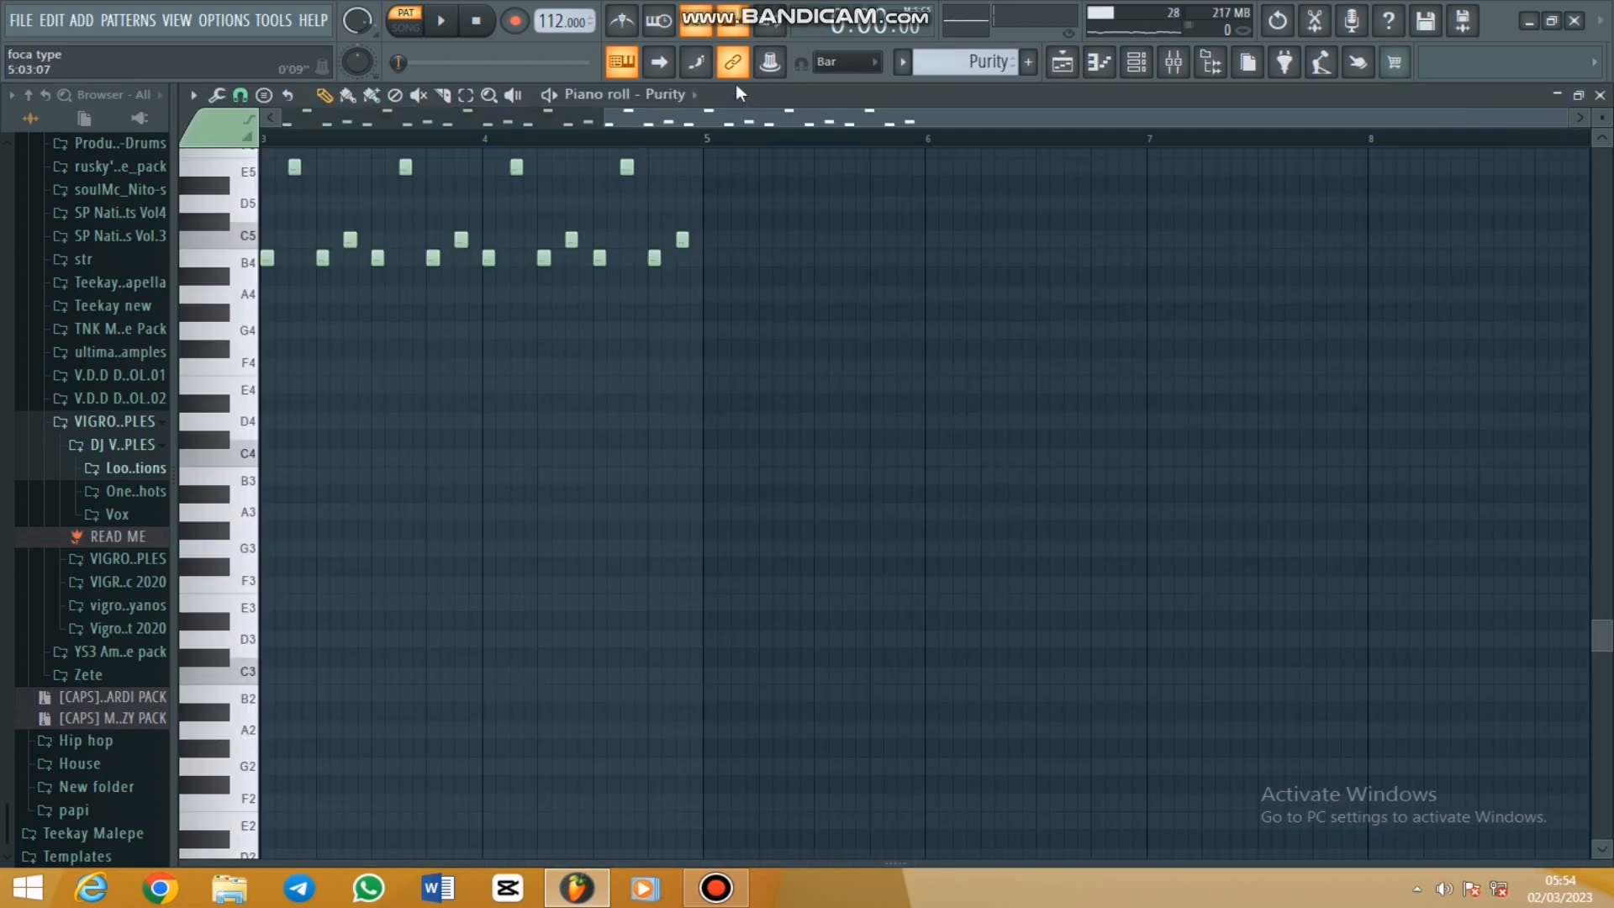
drag(605, 124, 235, 94)
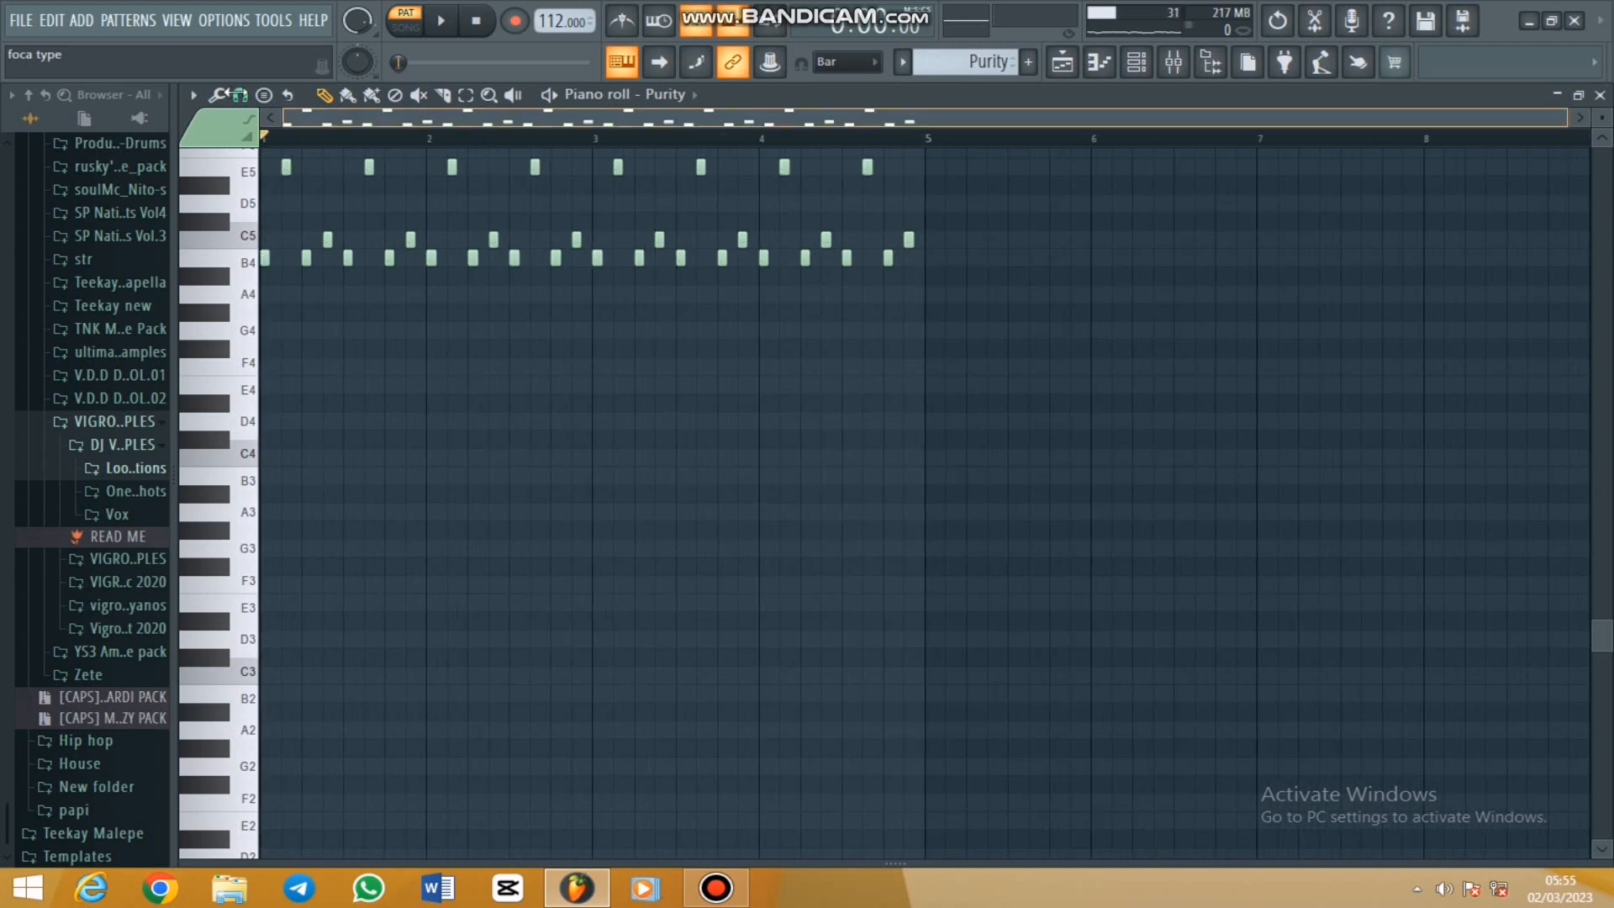
scroll(979, 374, up, 2)
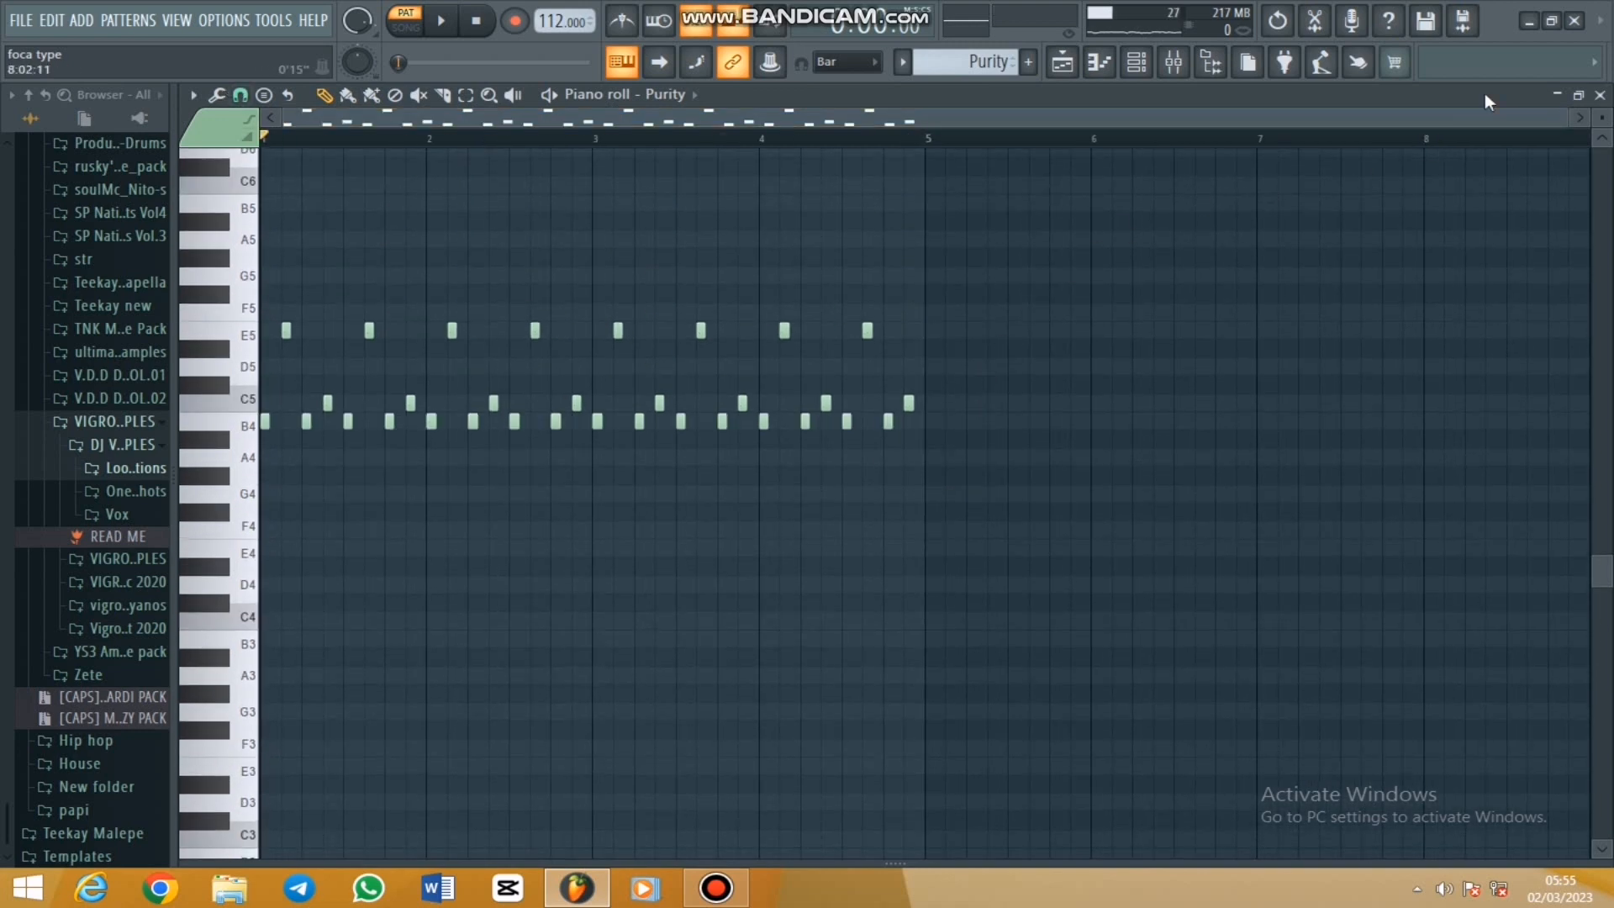
drag(1555, 115, 1263, 96)
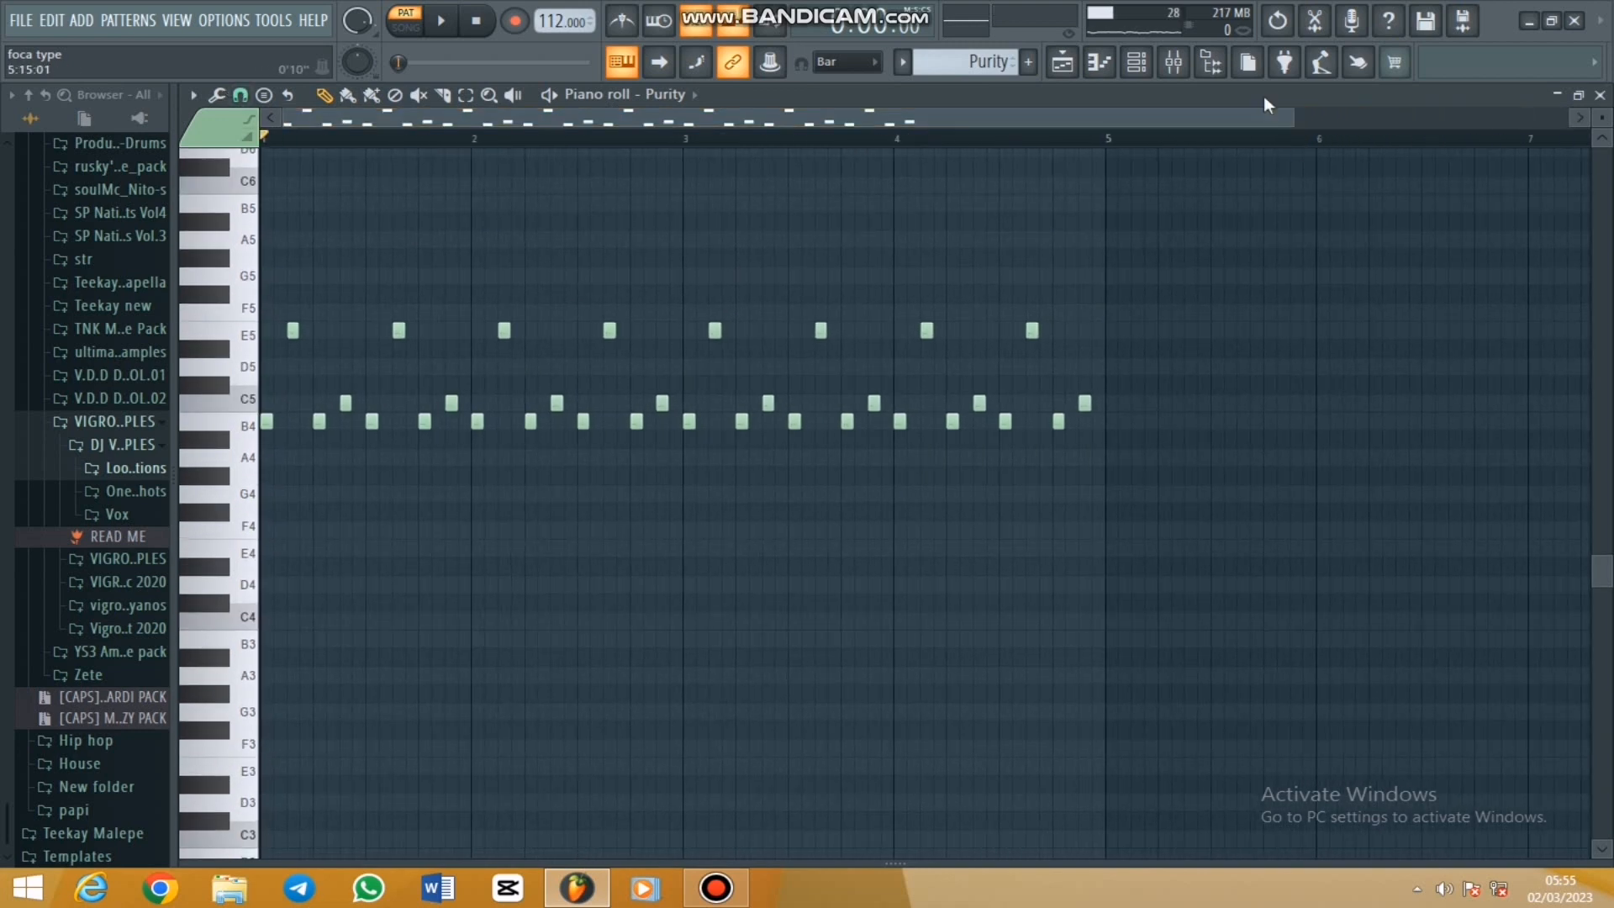
click(1139, 61)
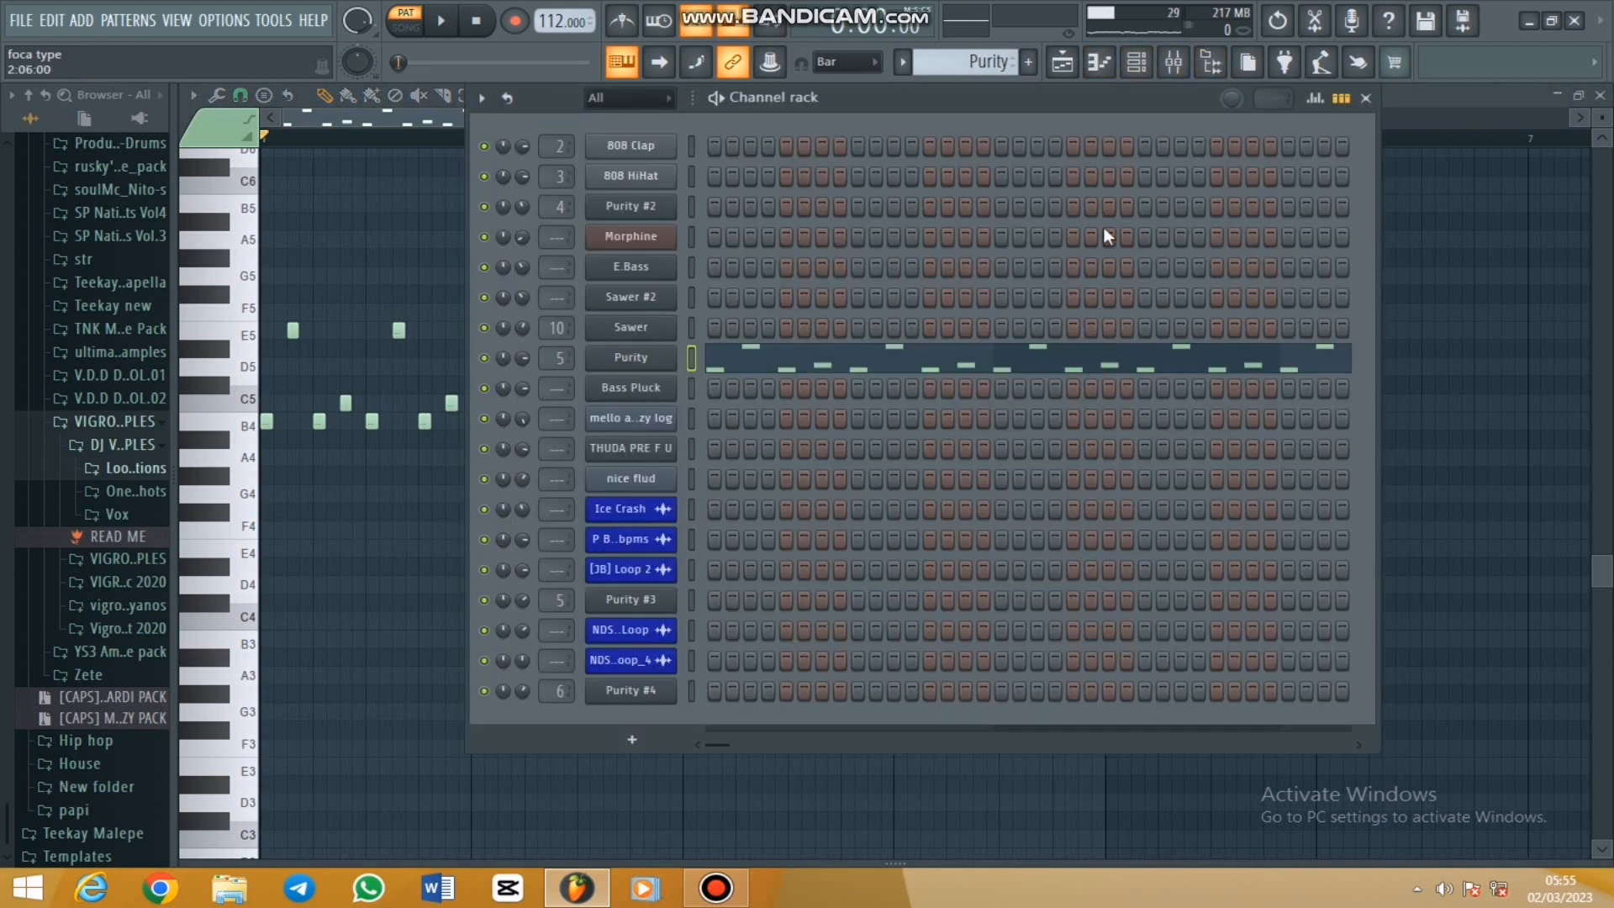
click(1144, 68)
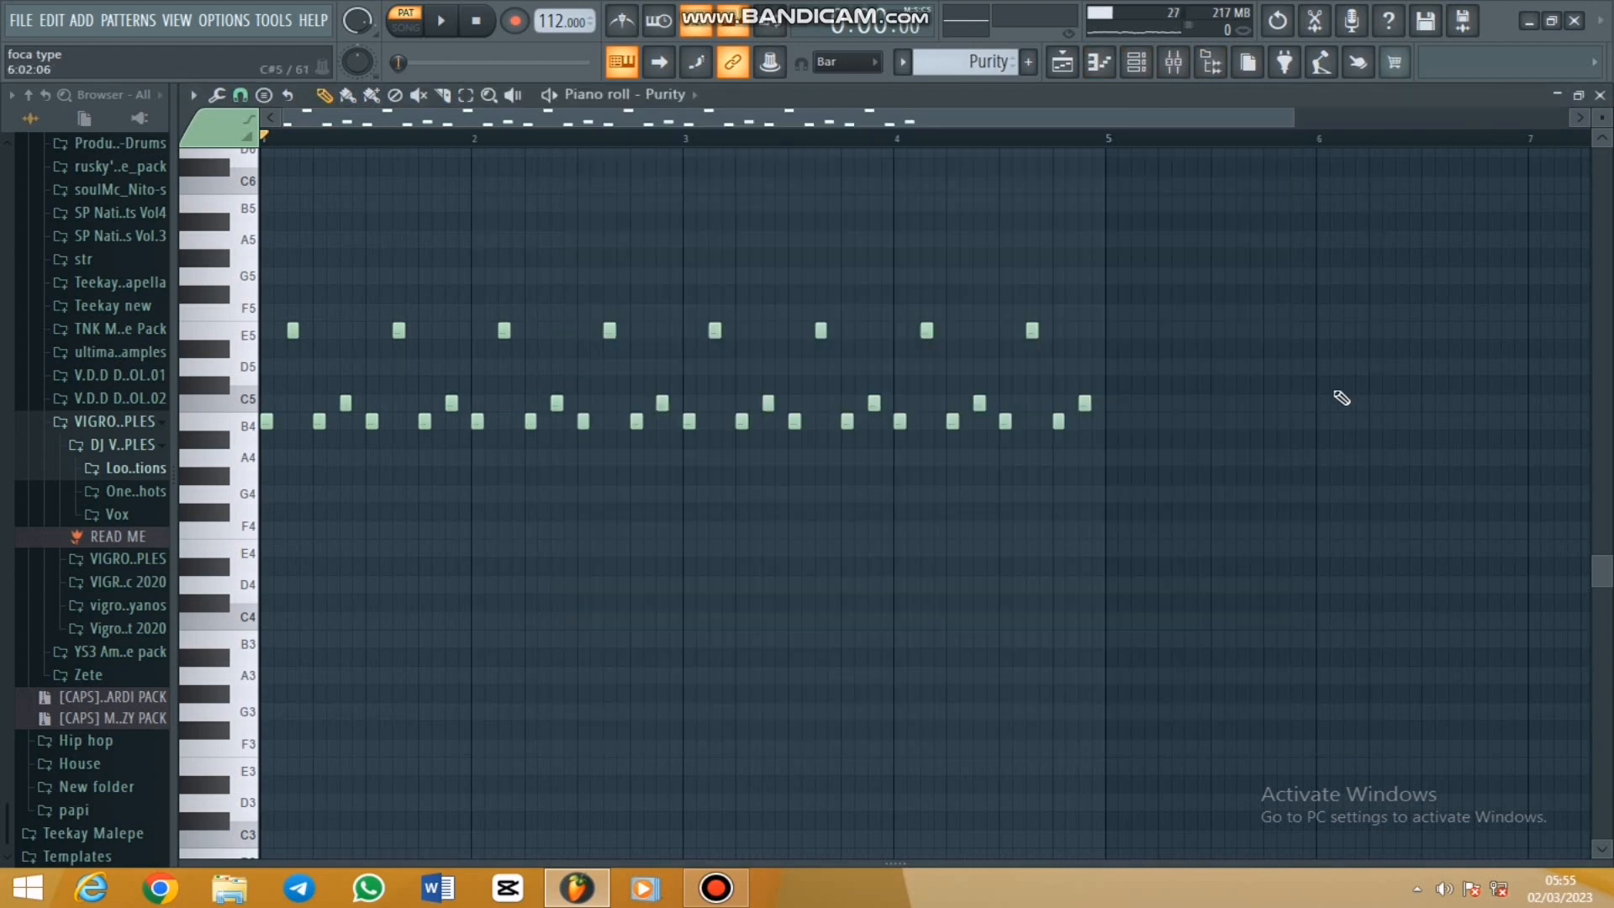
key(space)
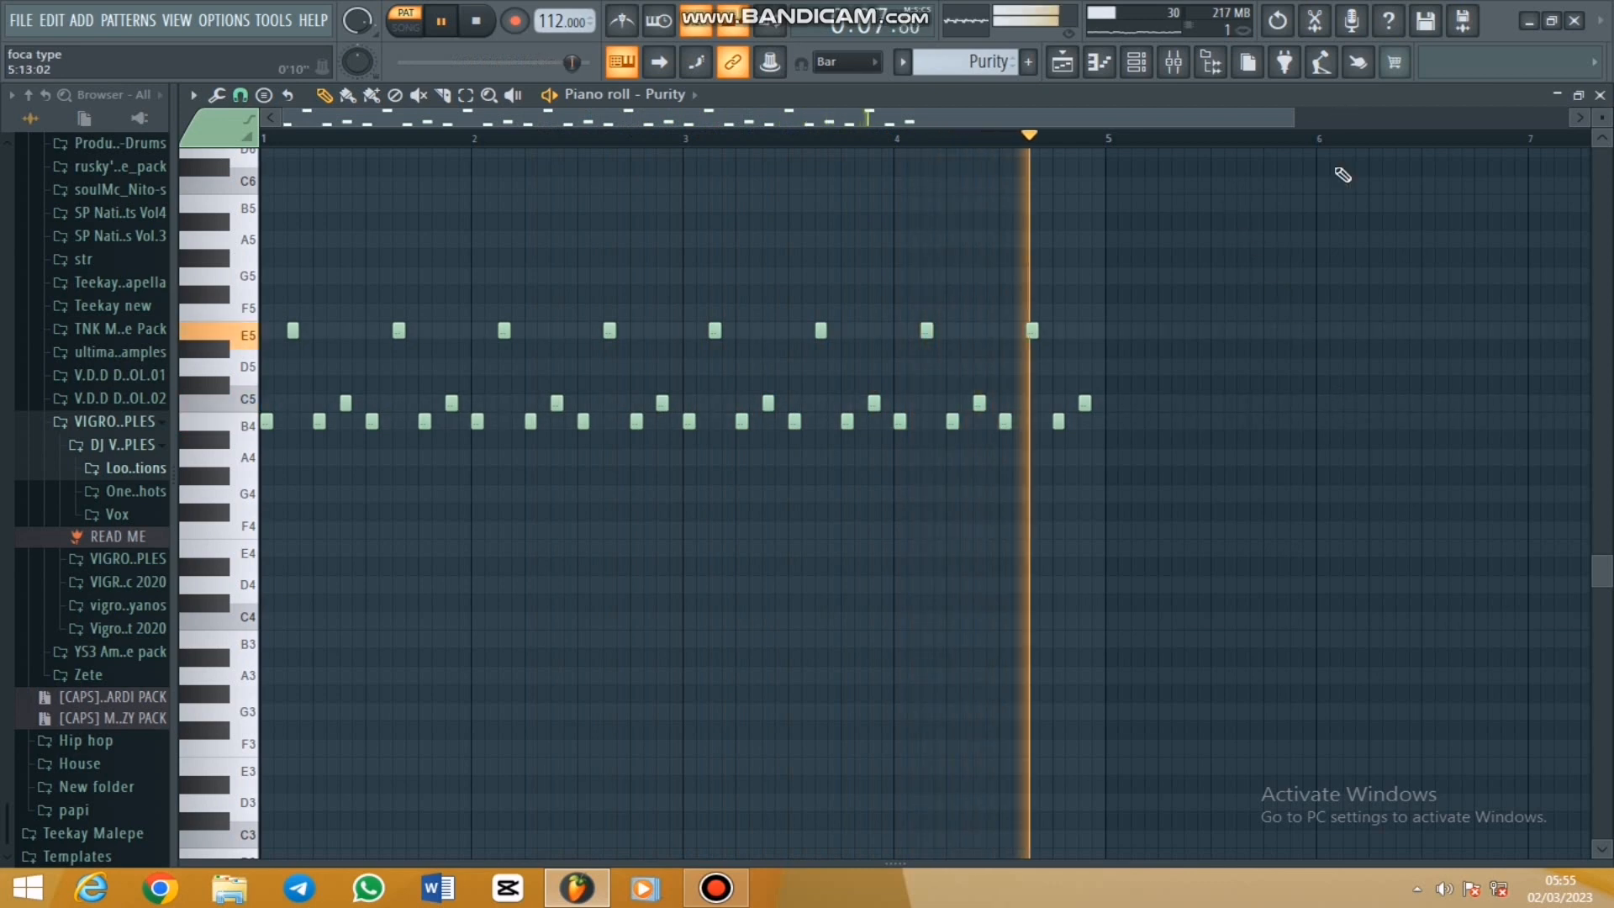
Inspect the preset loaded in the Purity channel's instrument, close it with the channel rack and stop playback
click(1136, 61)
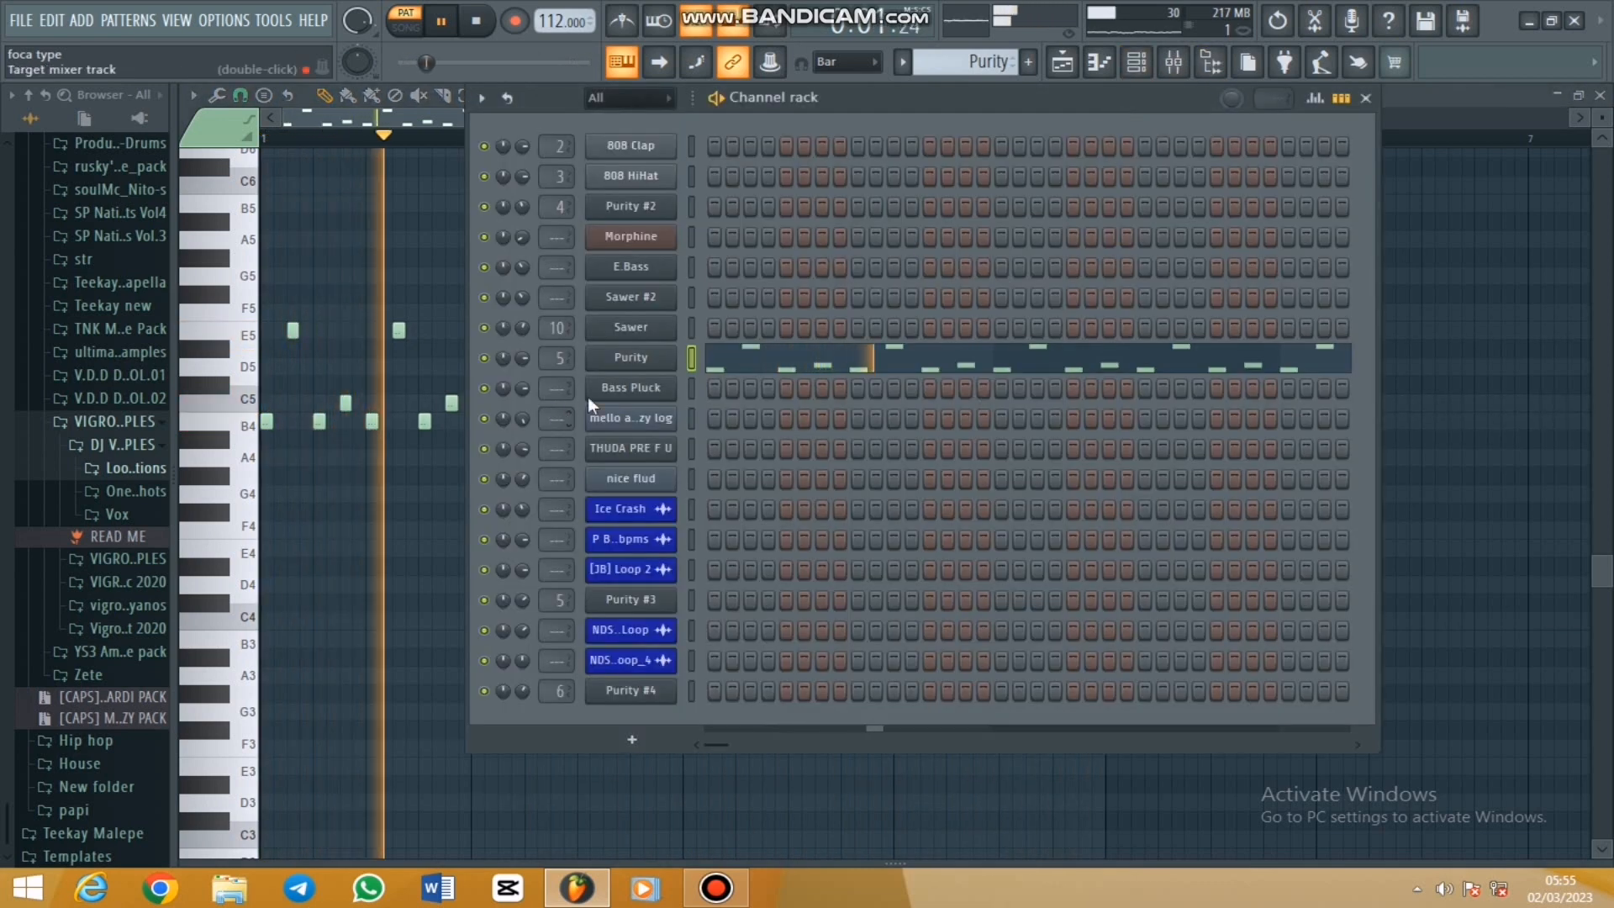
click(632, 359)
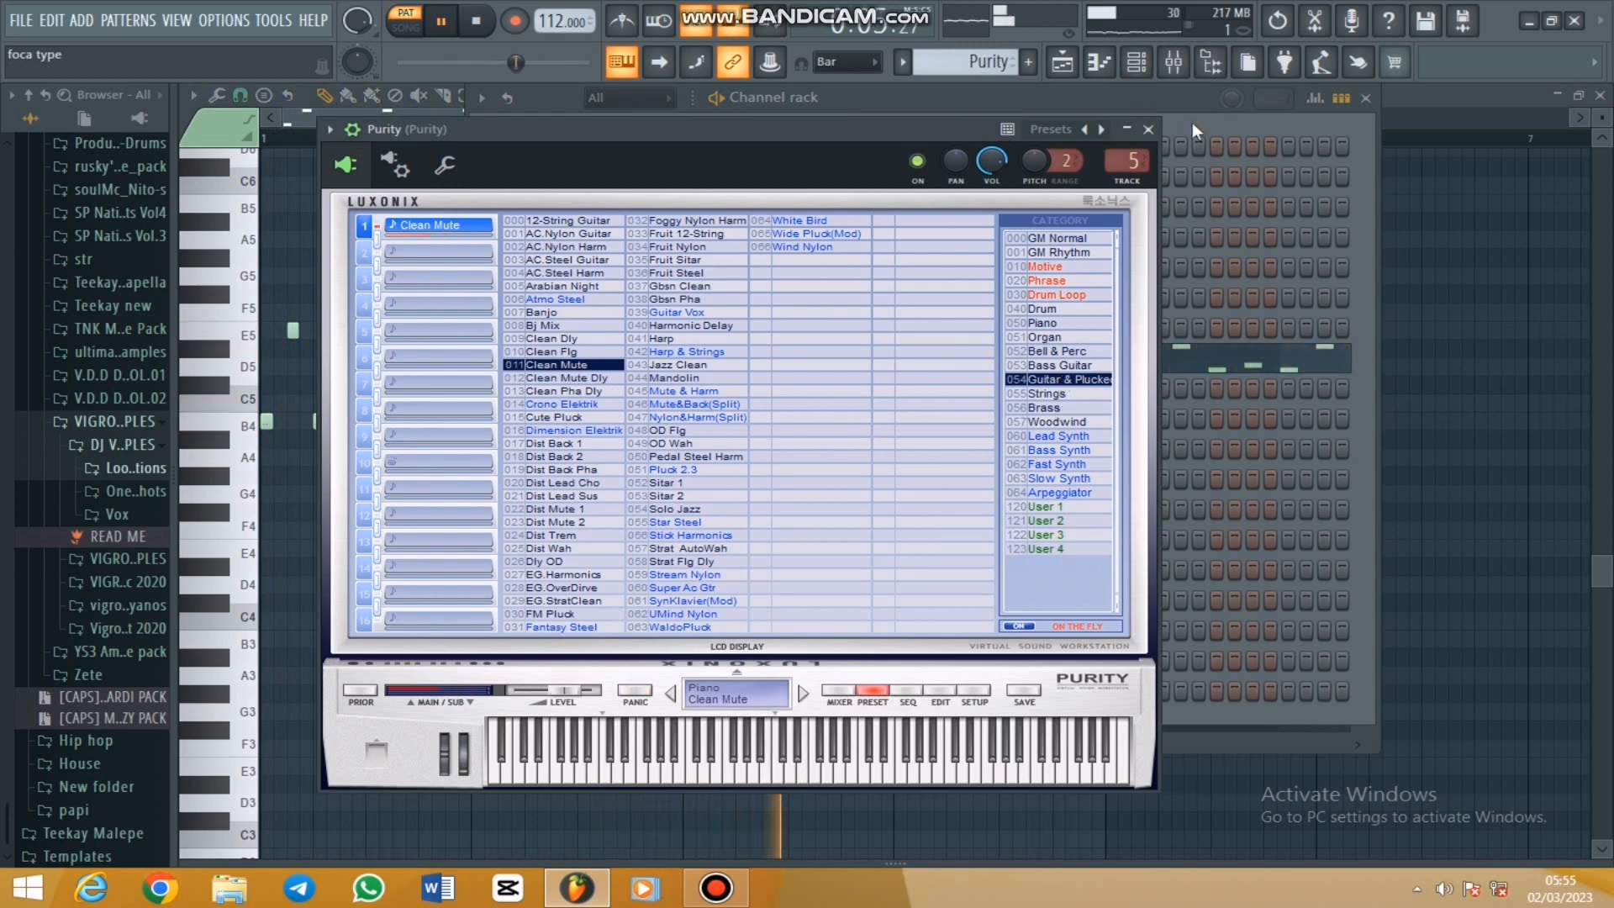
click(1148, 129)
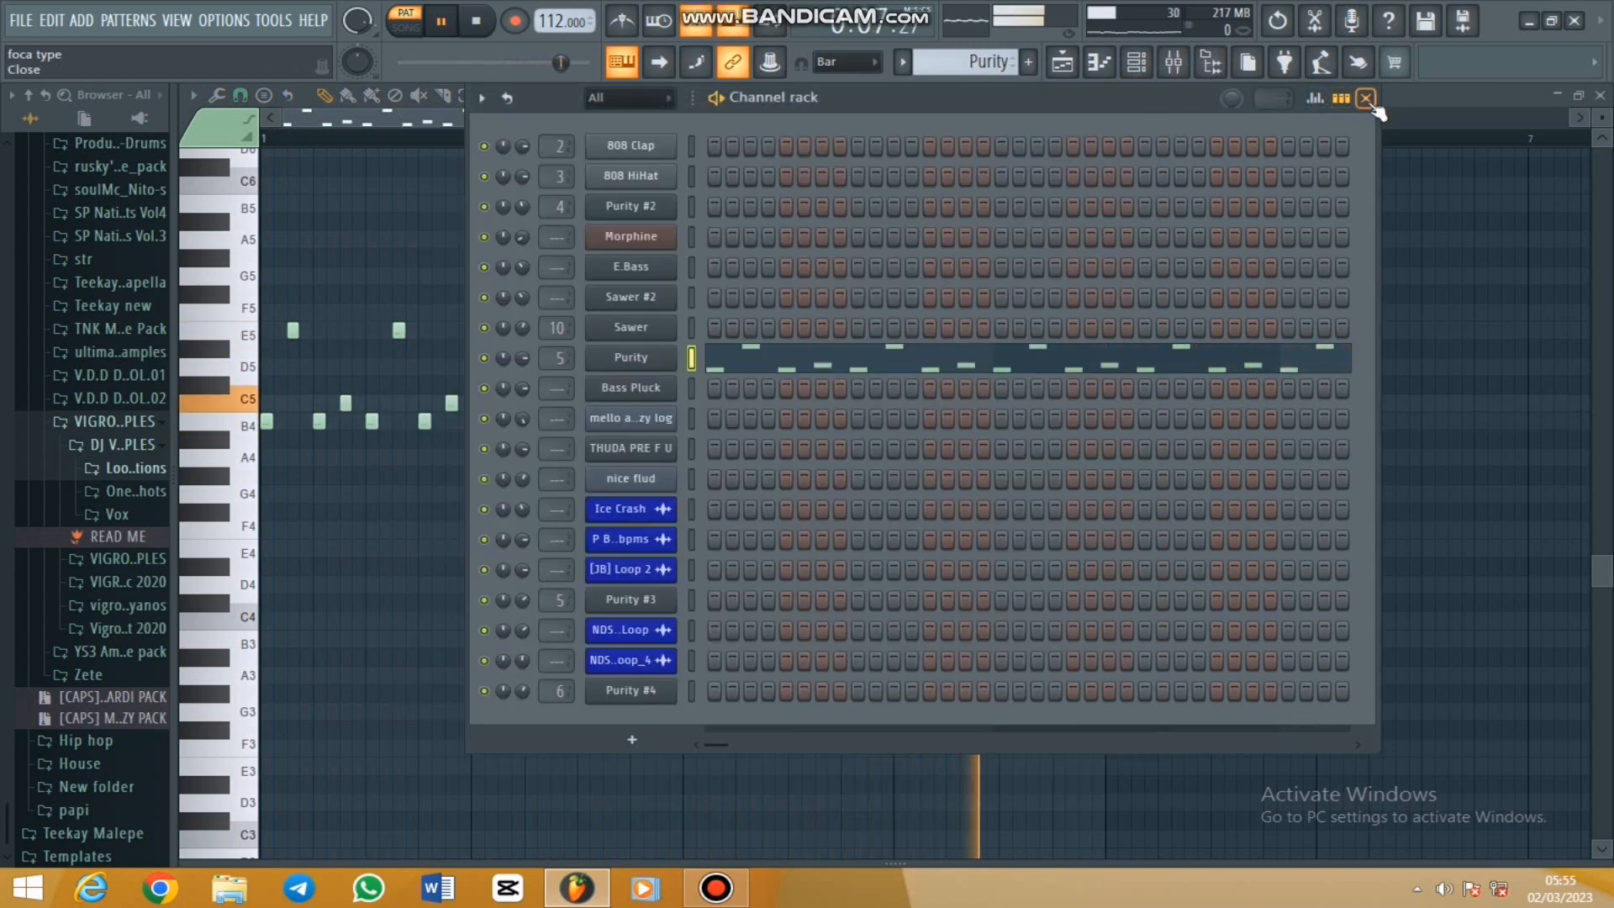
click(1366, 98)
key(space)
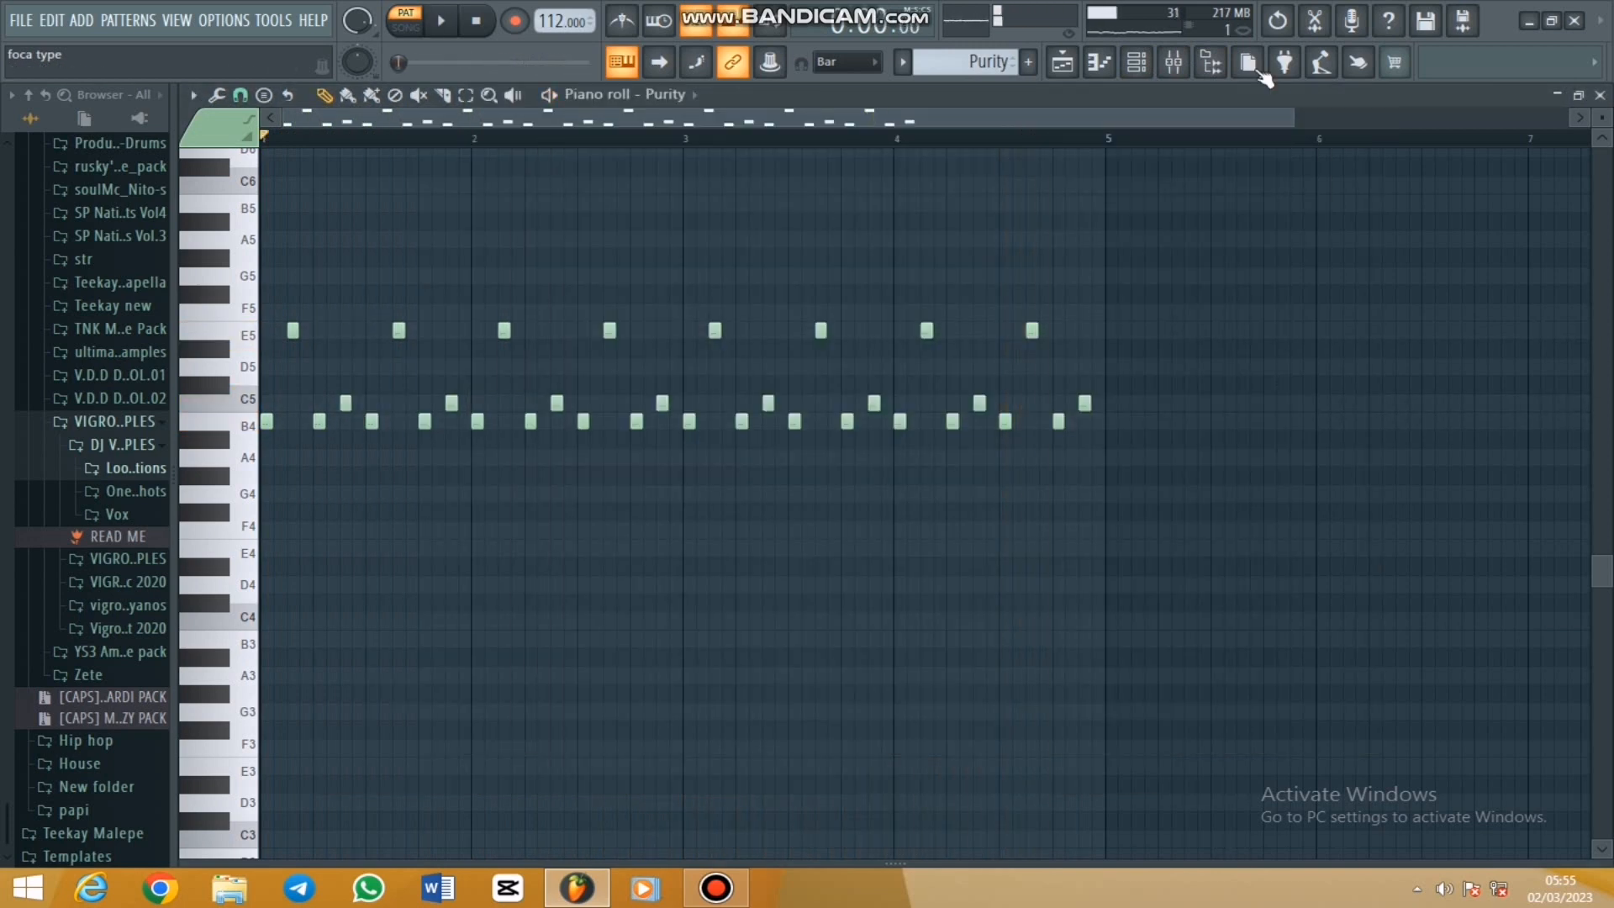
Open the ecooo pattern from its Track 10 clip in the playlist and play its Purity #4 notes from the beginning
click(1063, 63)
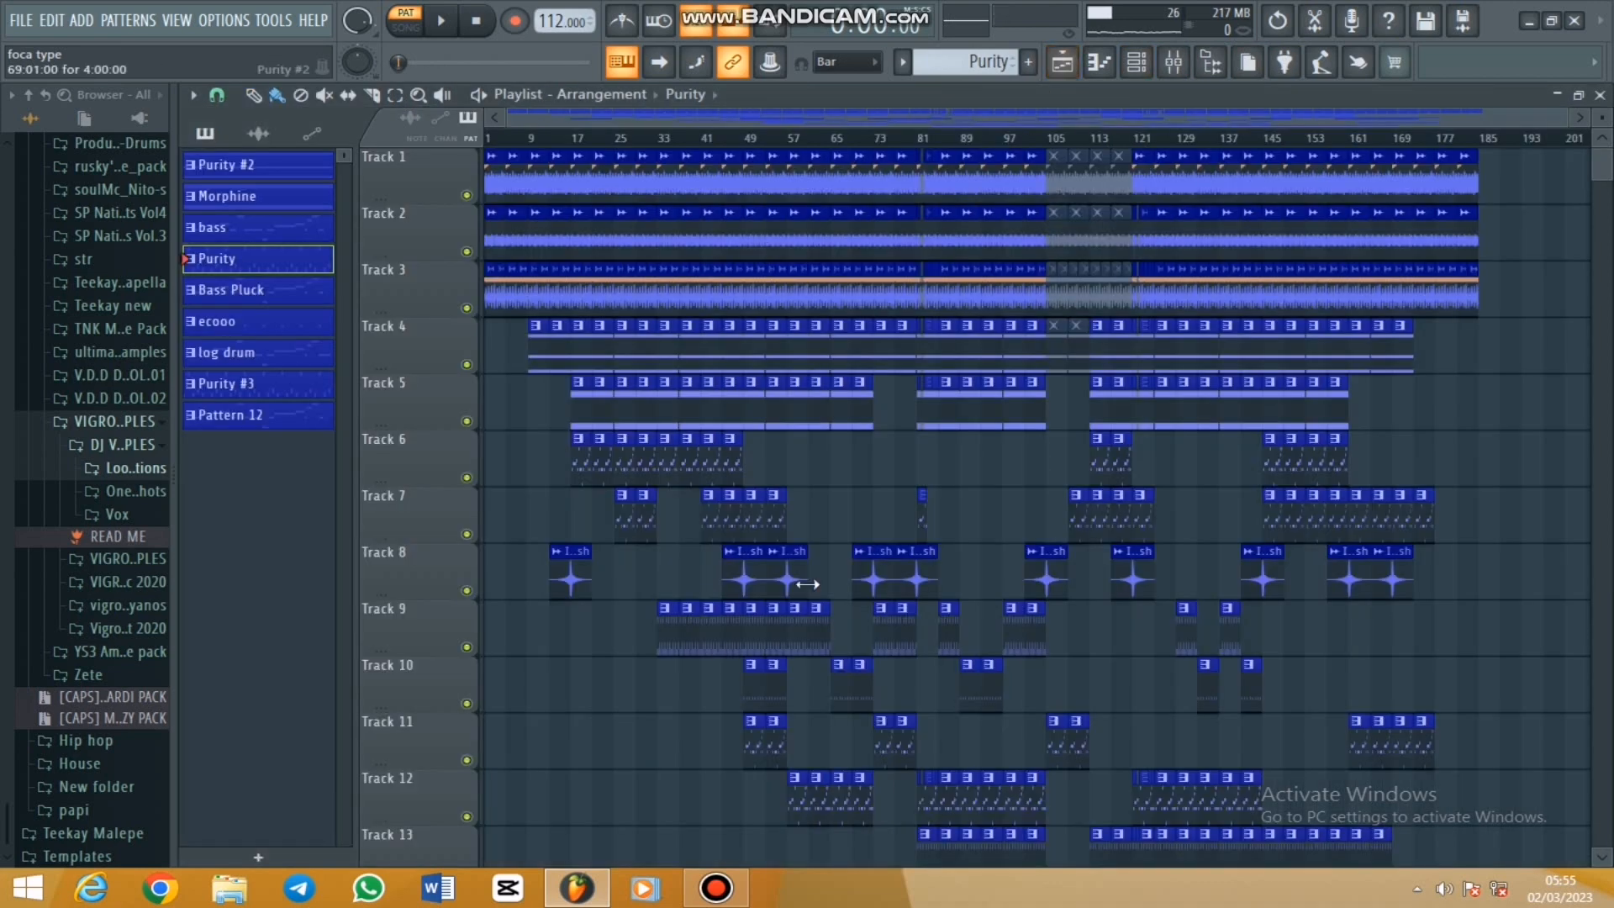
double_click(756, 683)
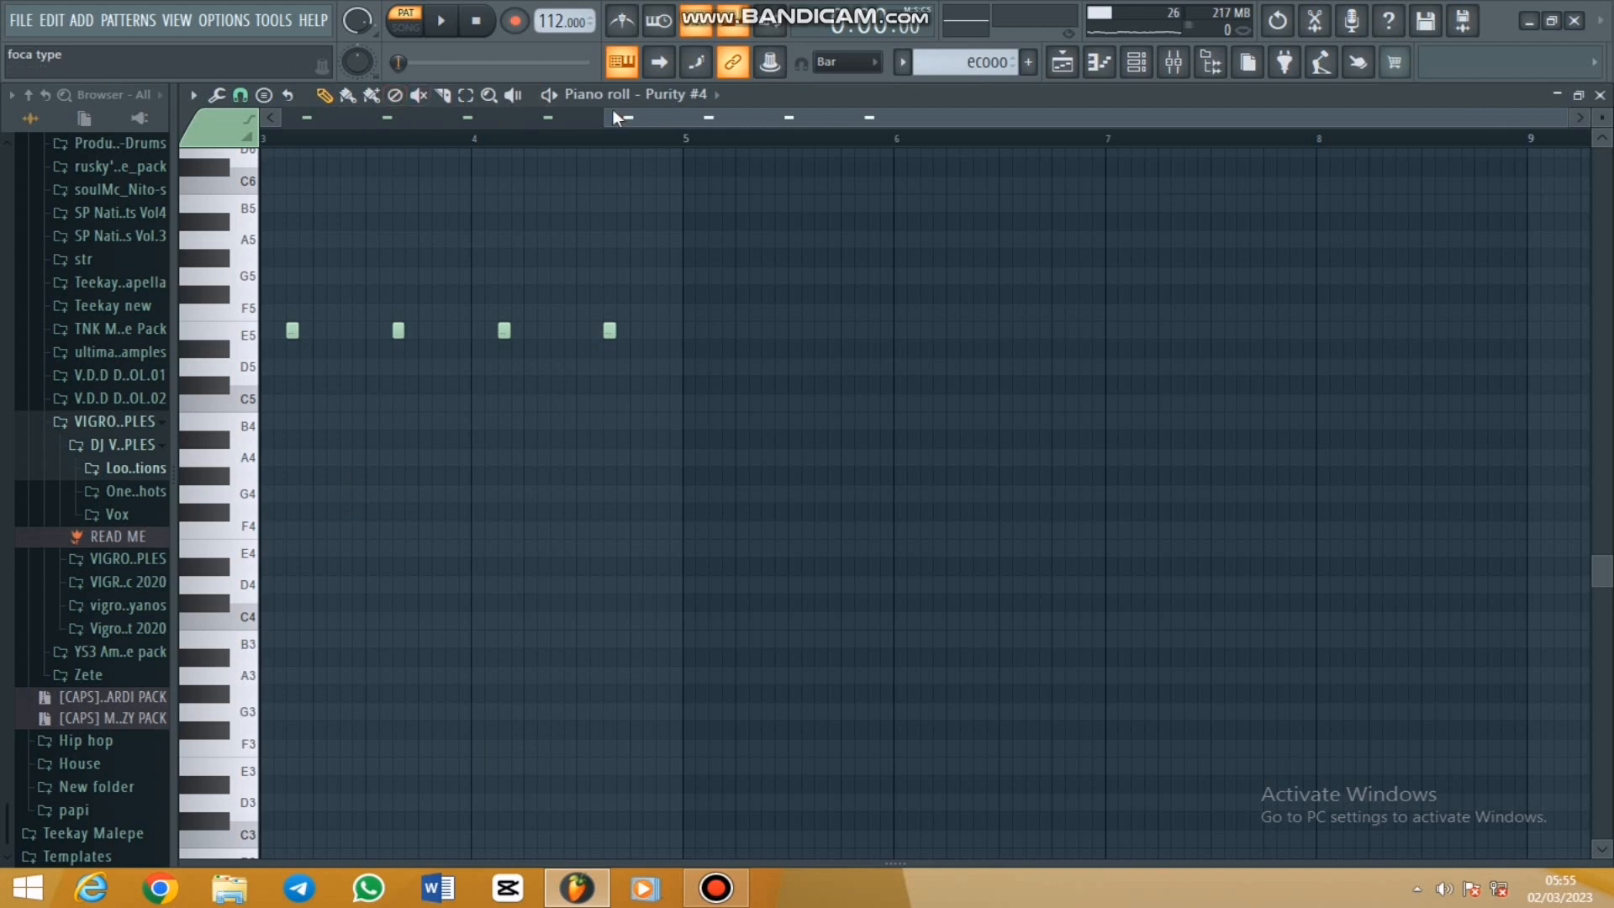
drag(606, 118, 21, 127)
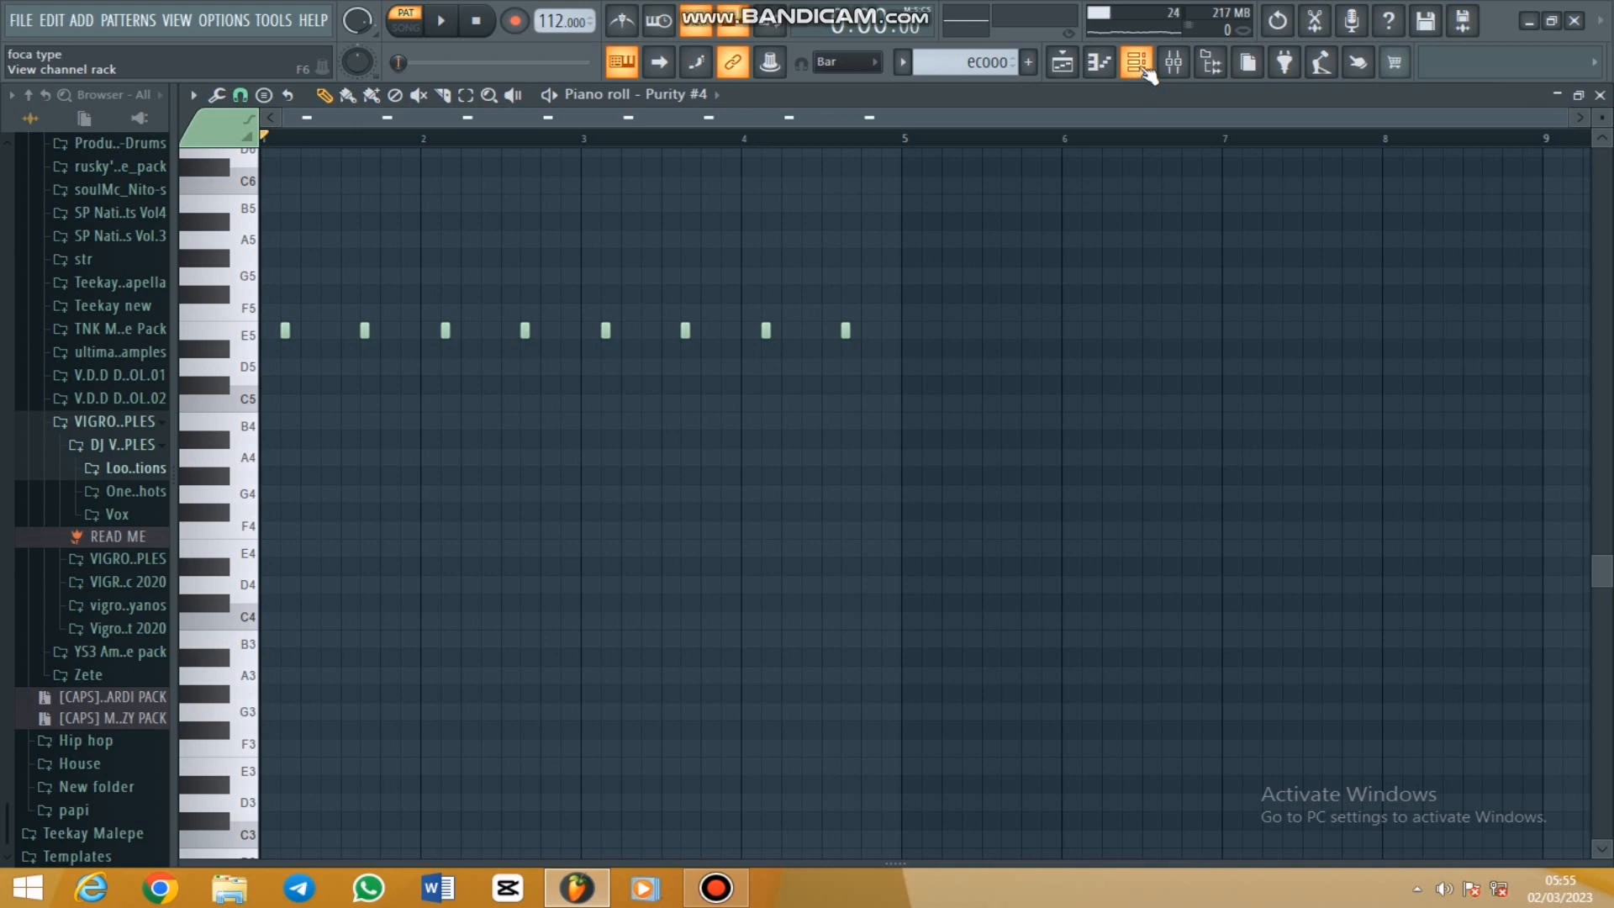
key(space)
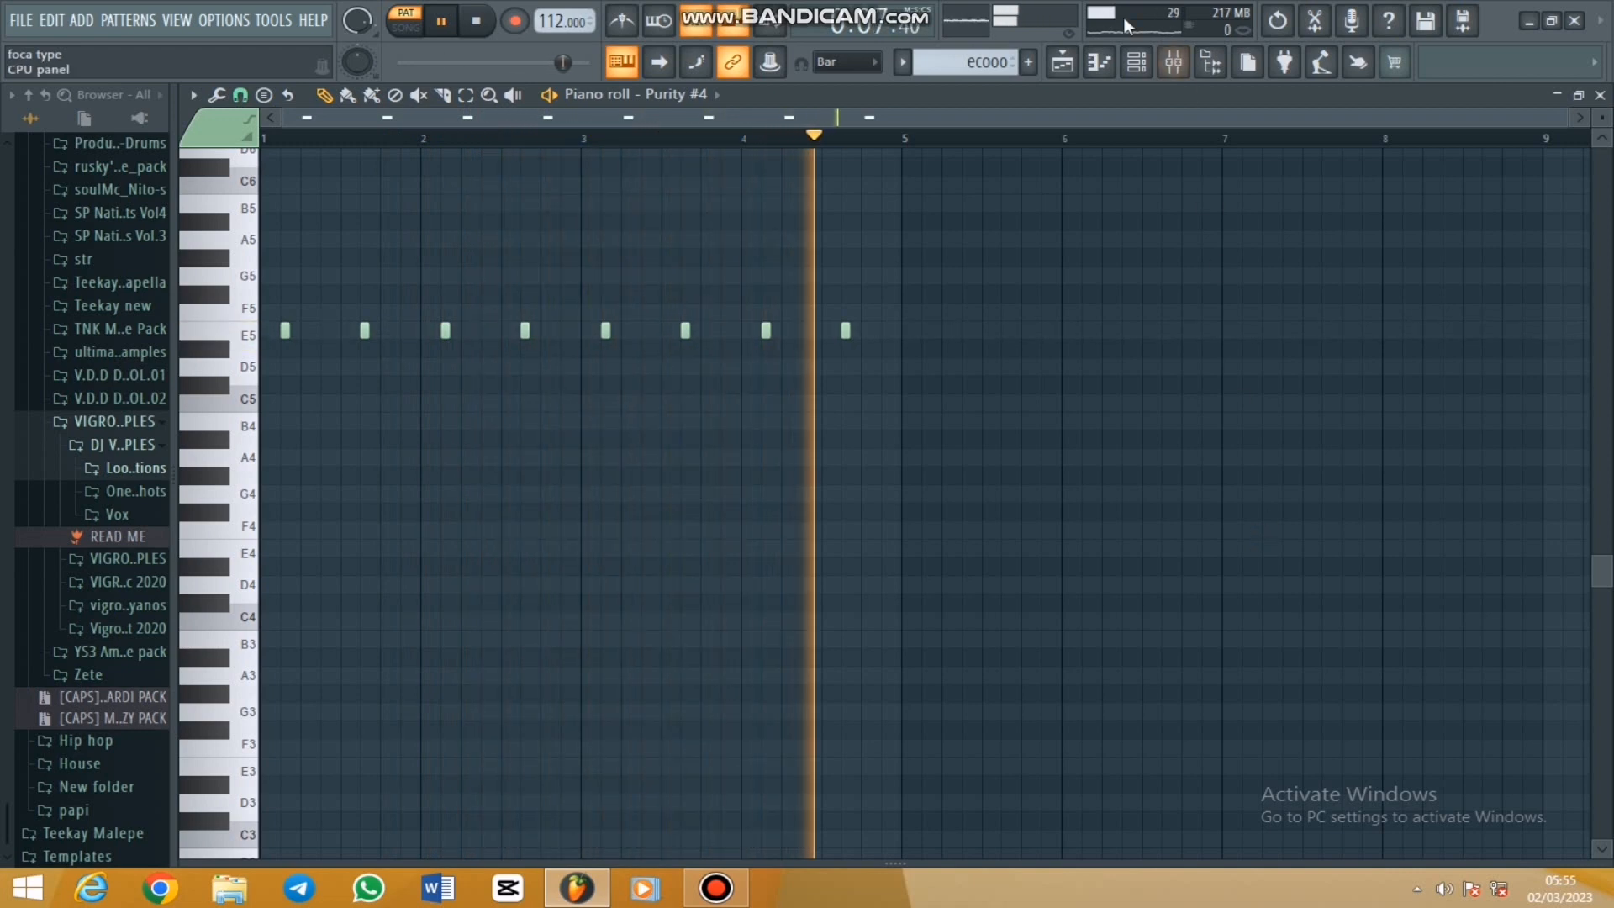
Inspect the preset loaded in the Purity #4 channel's instrument, close it with the channel rack and stop playback
click(1150, 72)
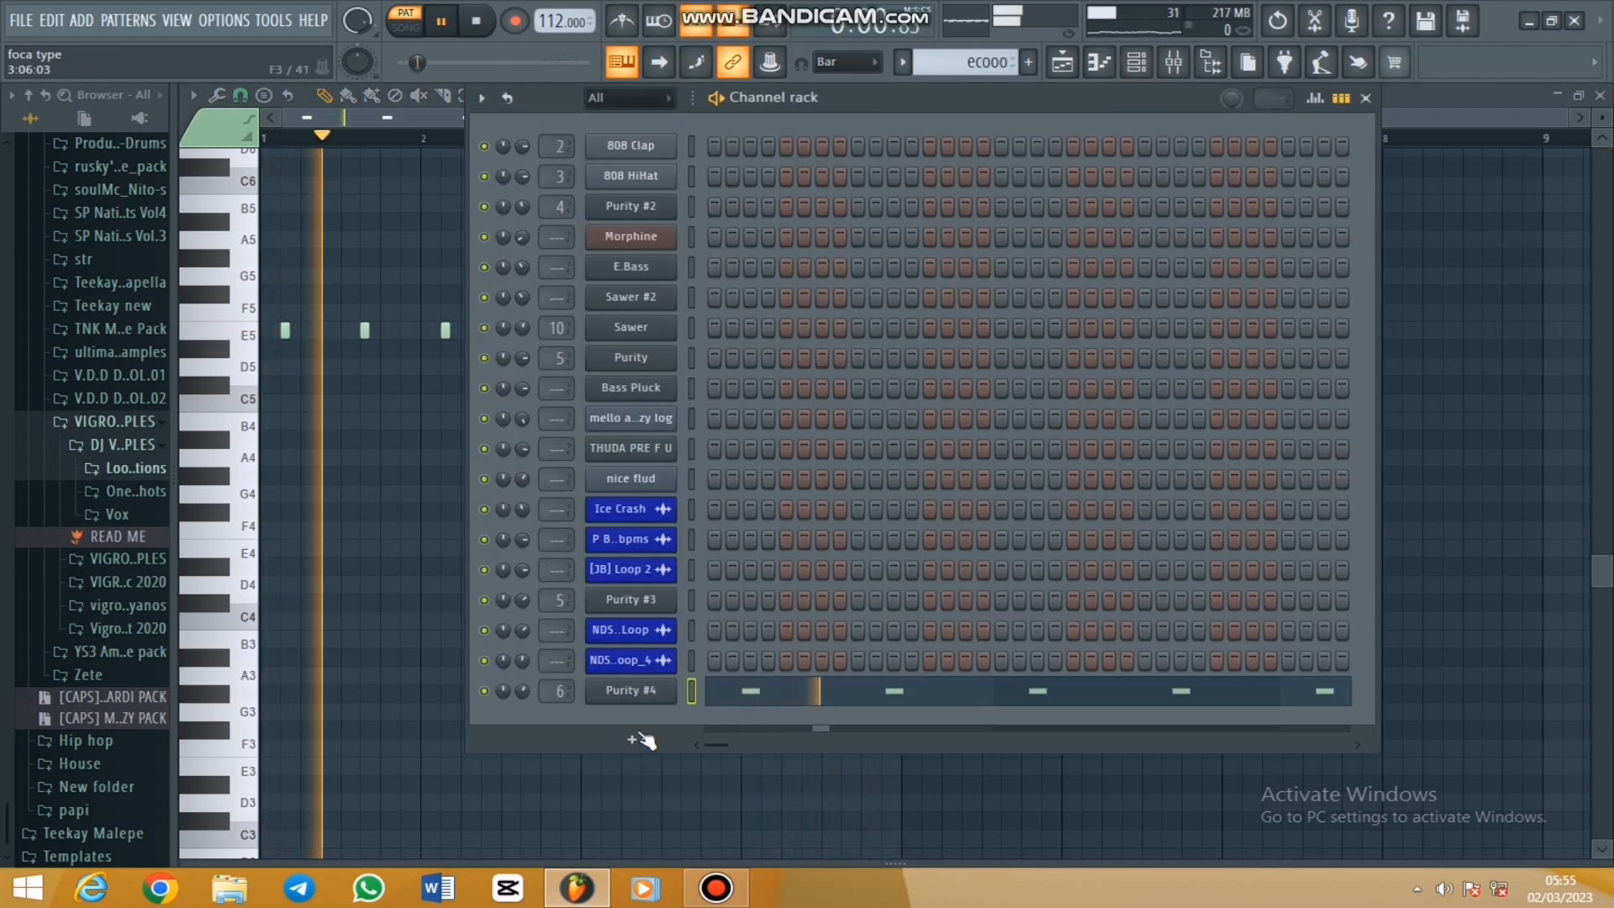
click(645, 692)
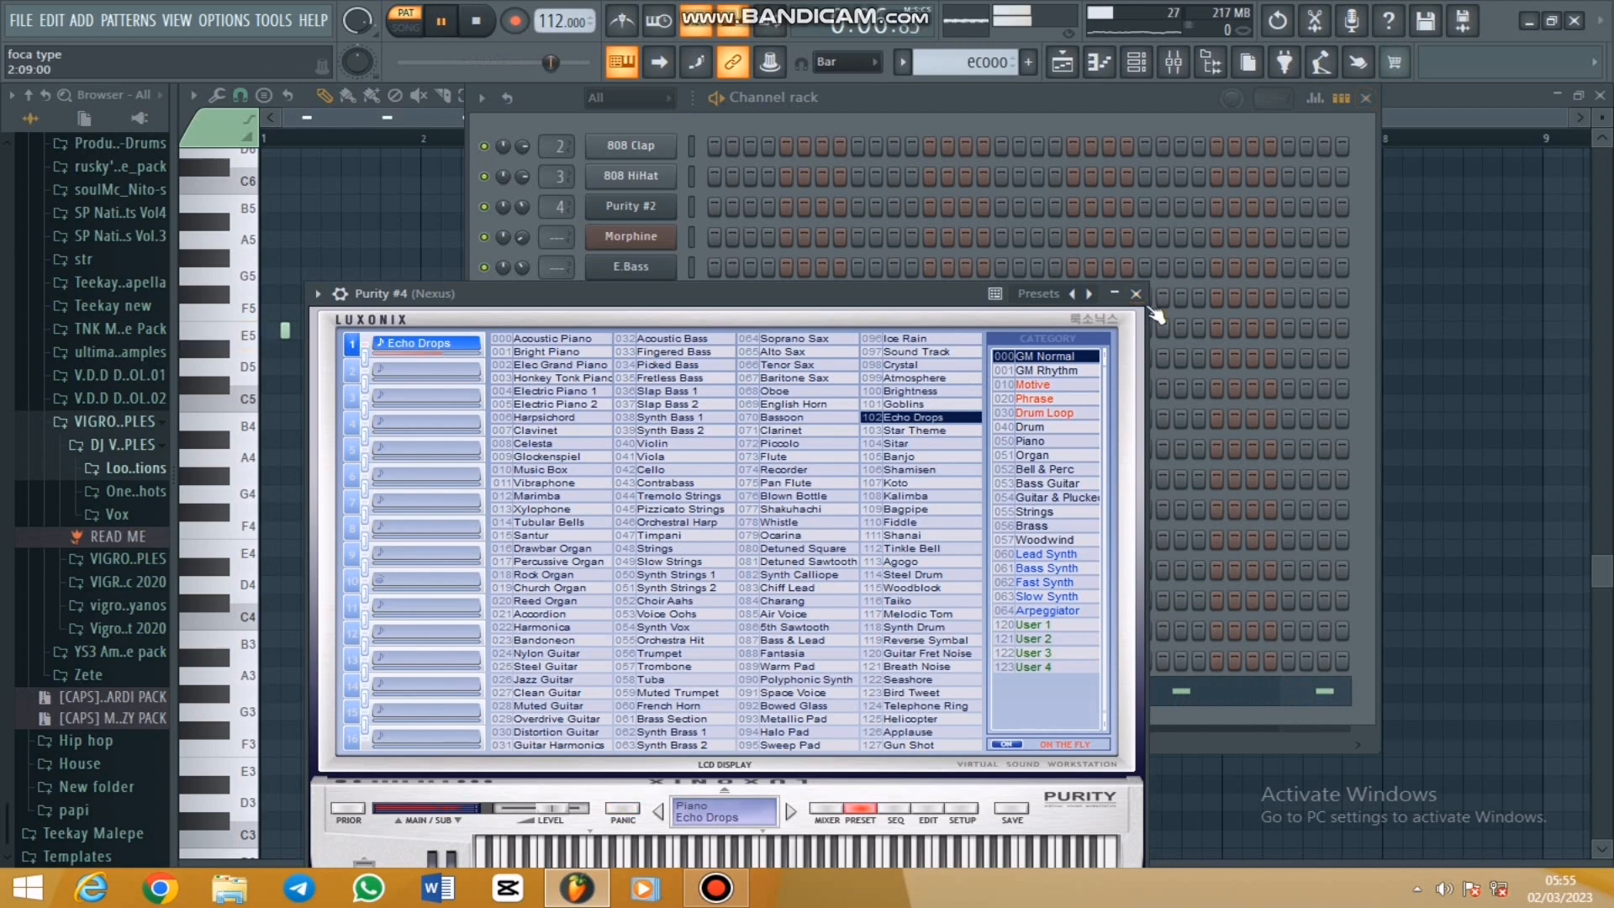
click(1365, 100)
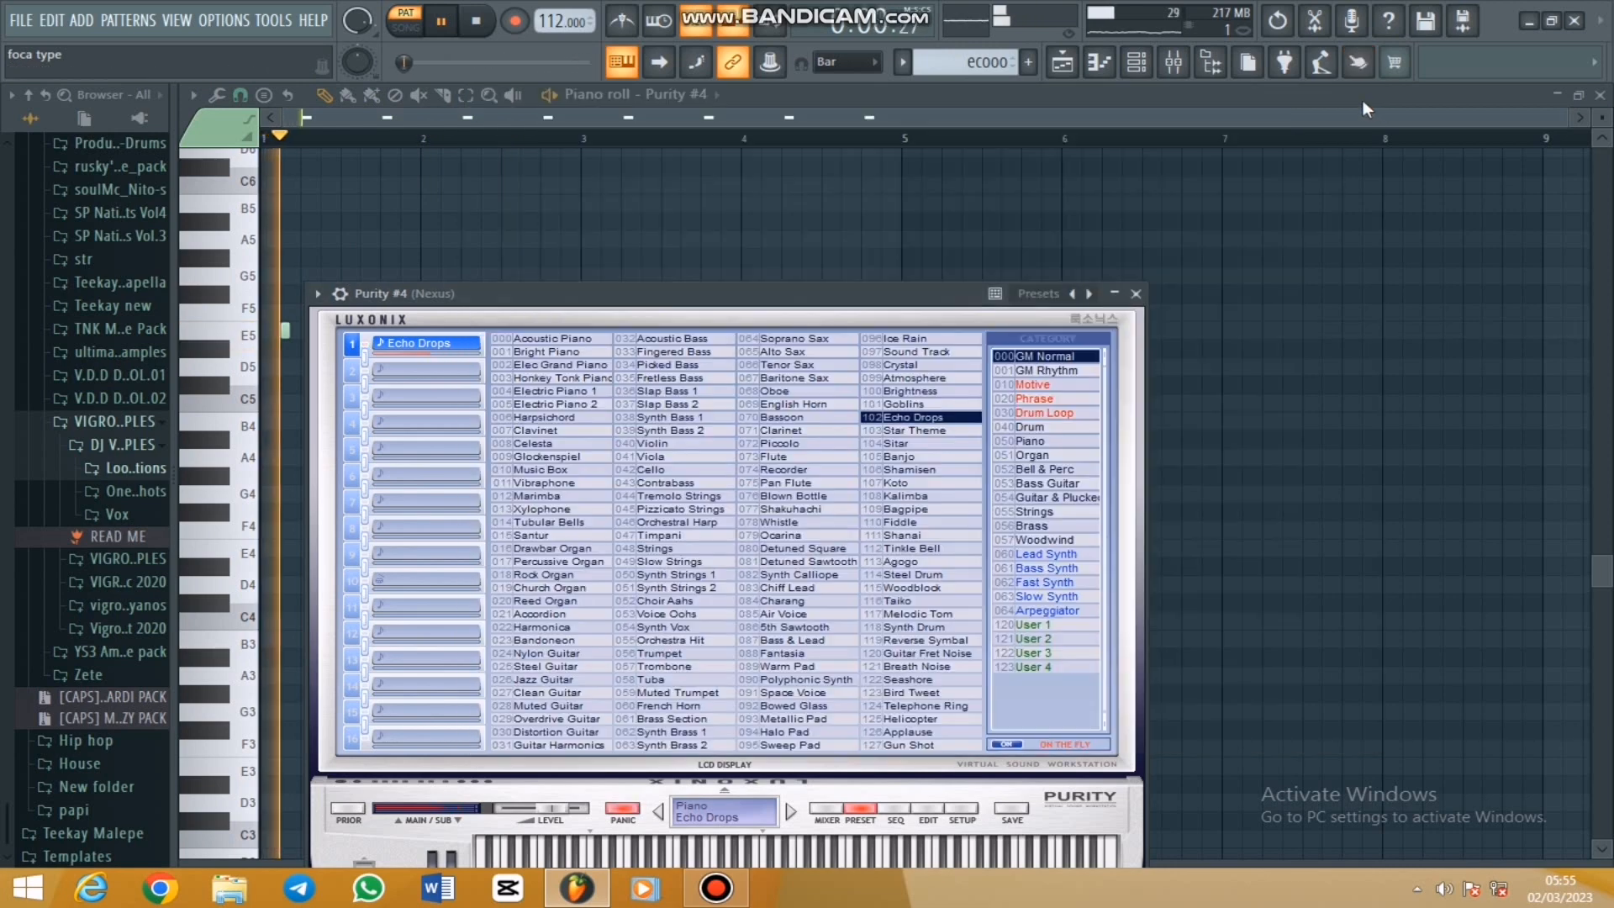
click(1137, 294)
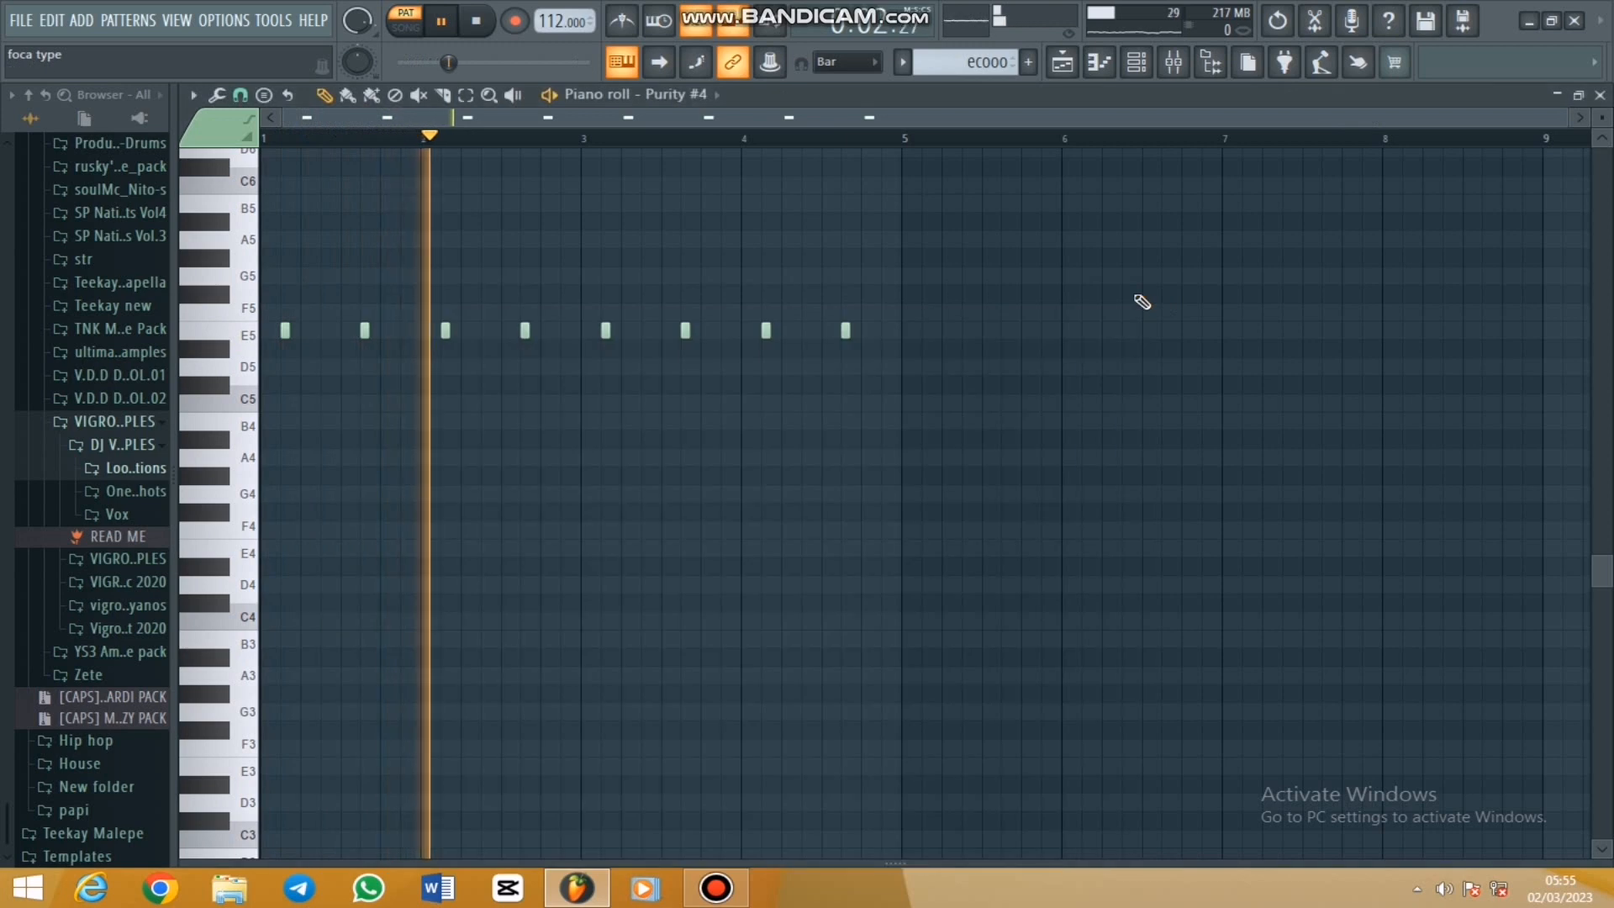
key(space)
Open the Bass Pluck pattern from its Track 11 clip in the playlist and play all its notes in the piano roll
click(1064, 67)
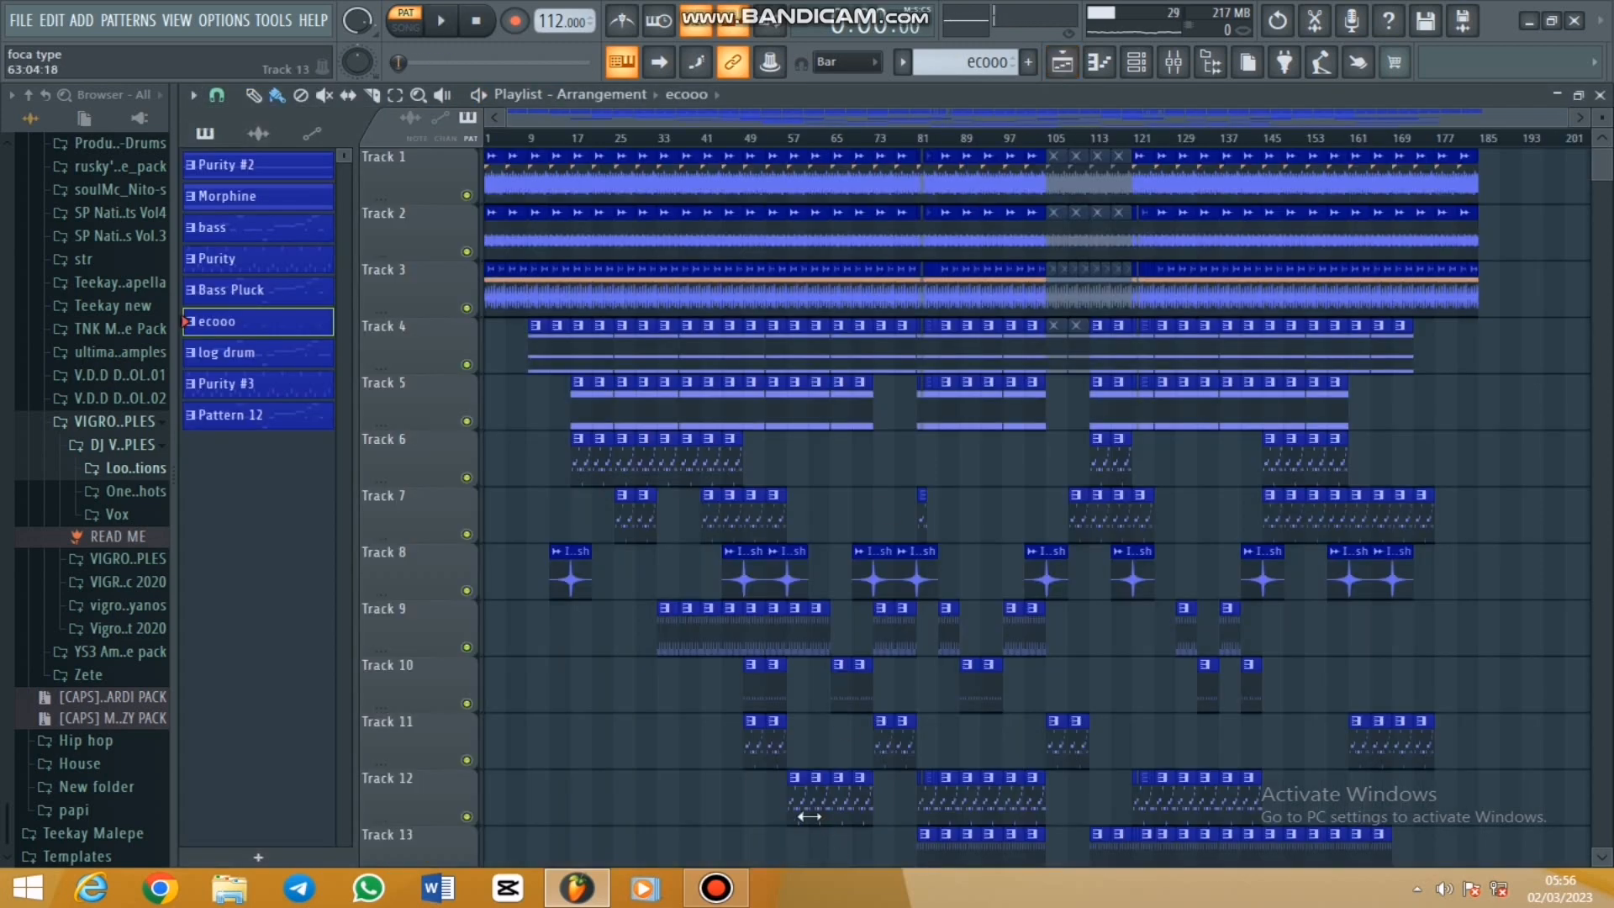
double_click(776, 760)
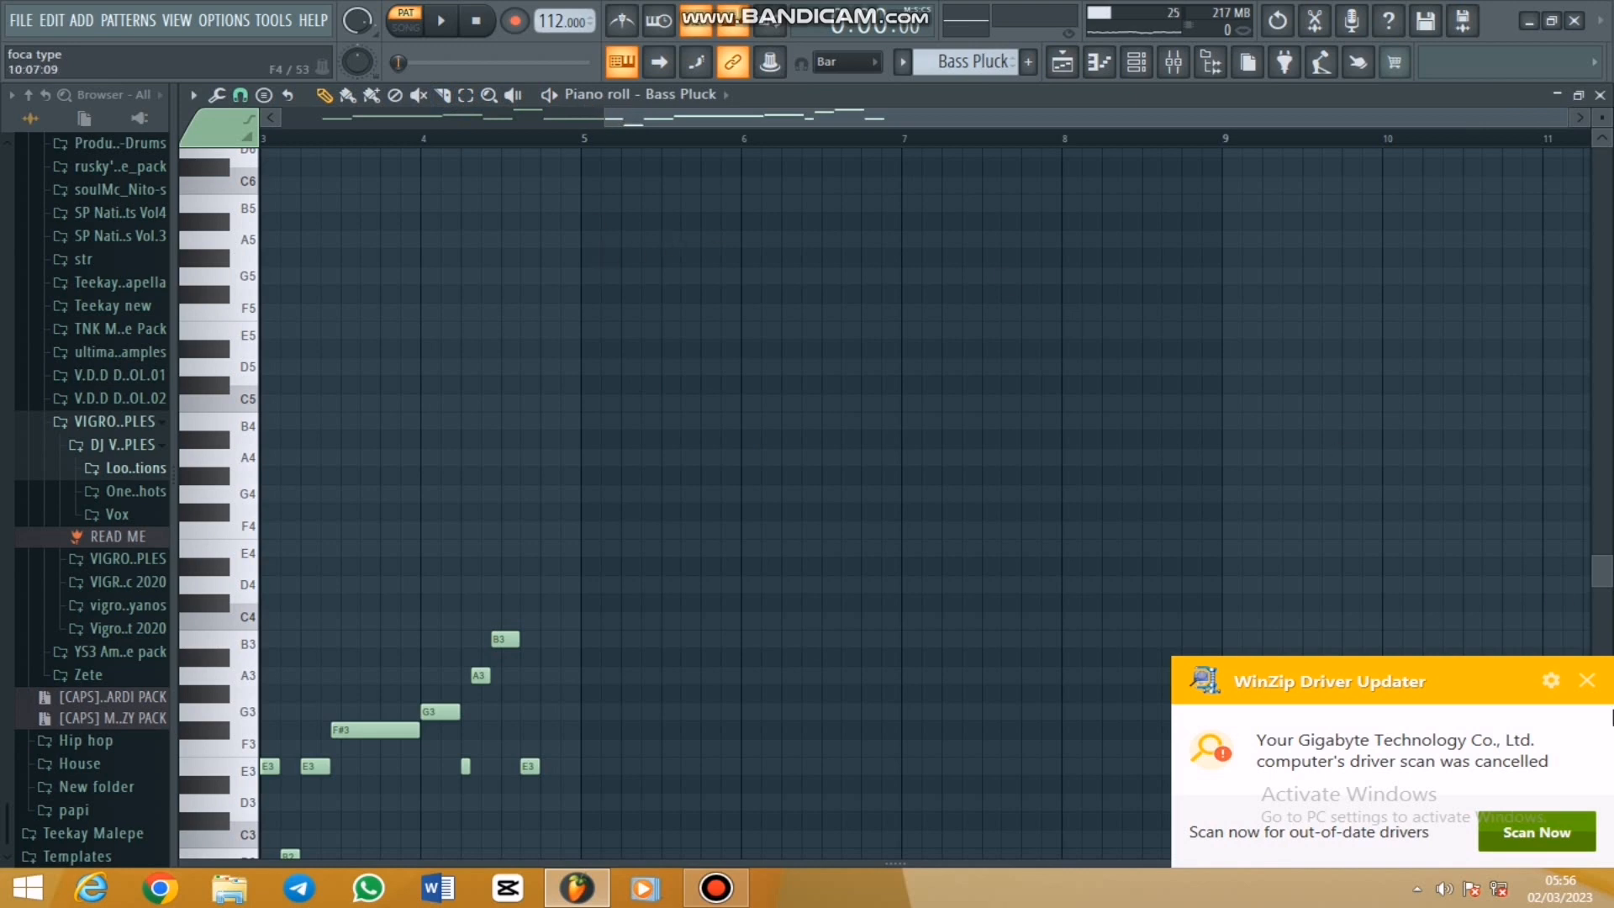
click(1588, 681)
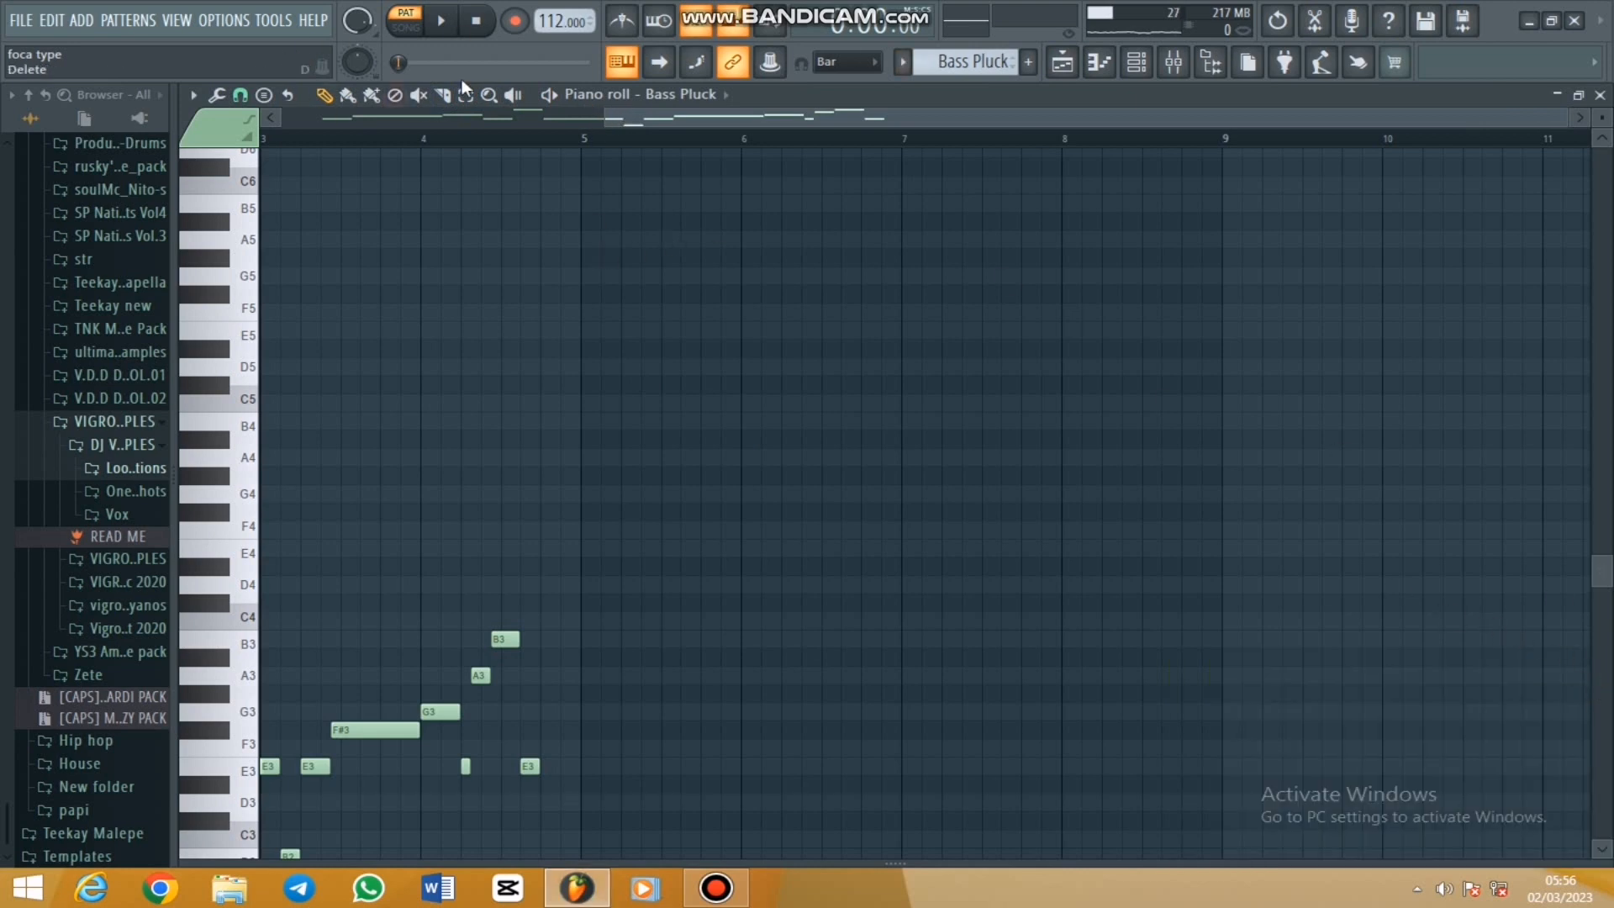
drag(593, 118, 134, 157)
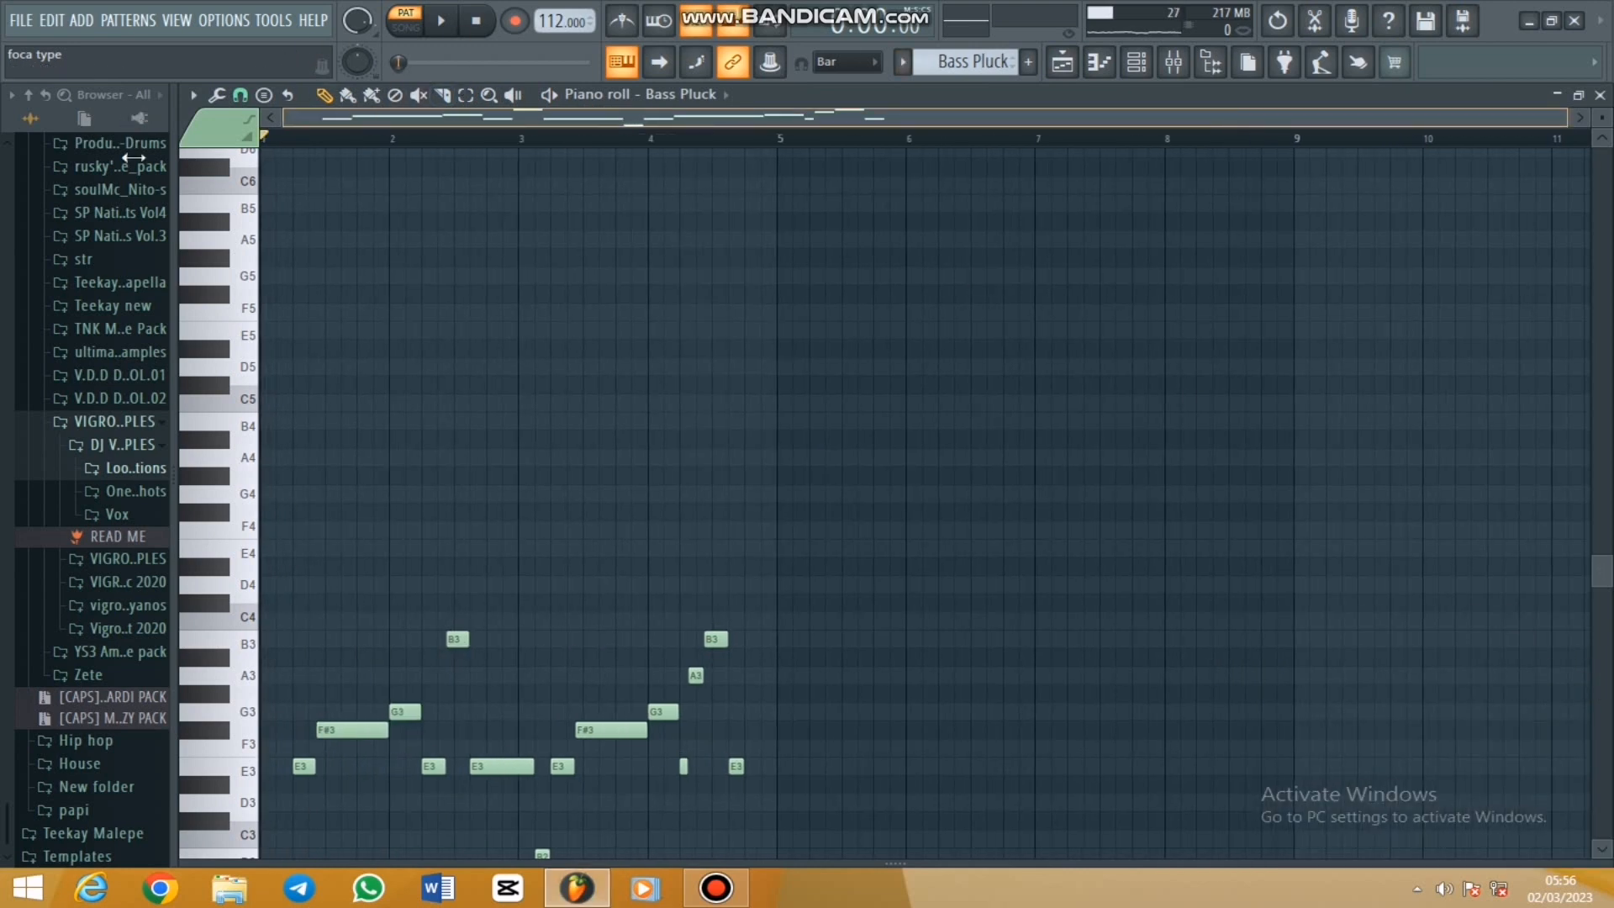
scroll(1286, 488, down, 3)
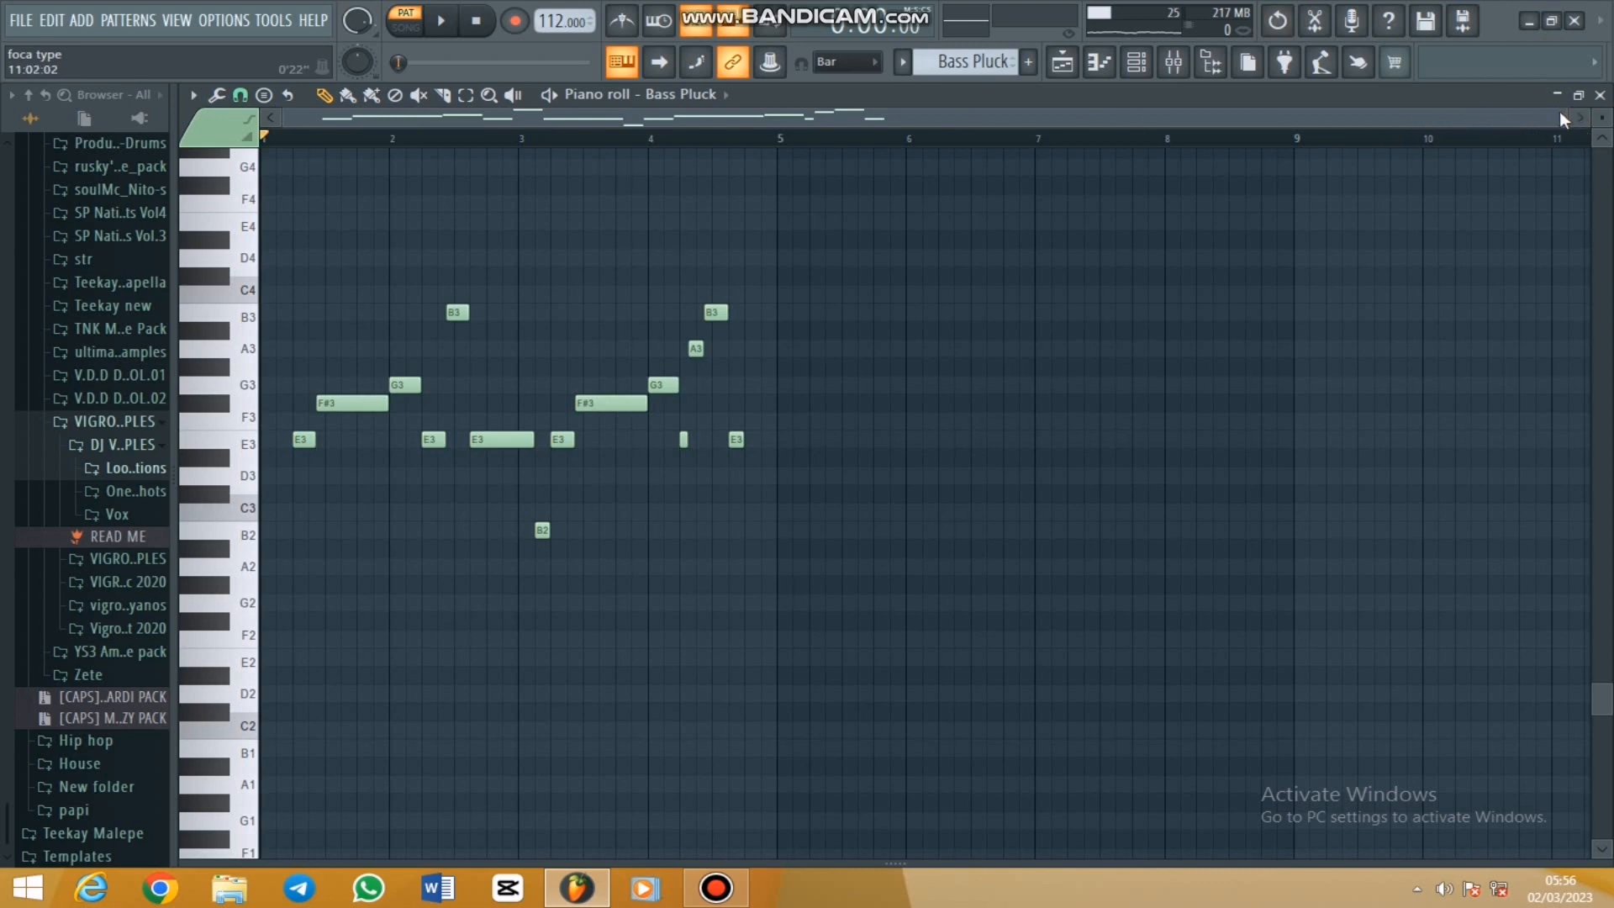
drag(1563, 115, 1057, 123)
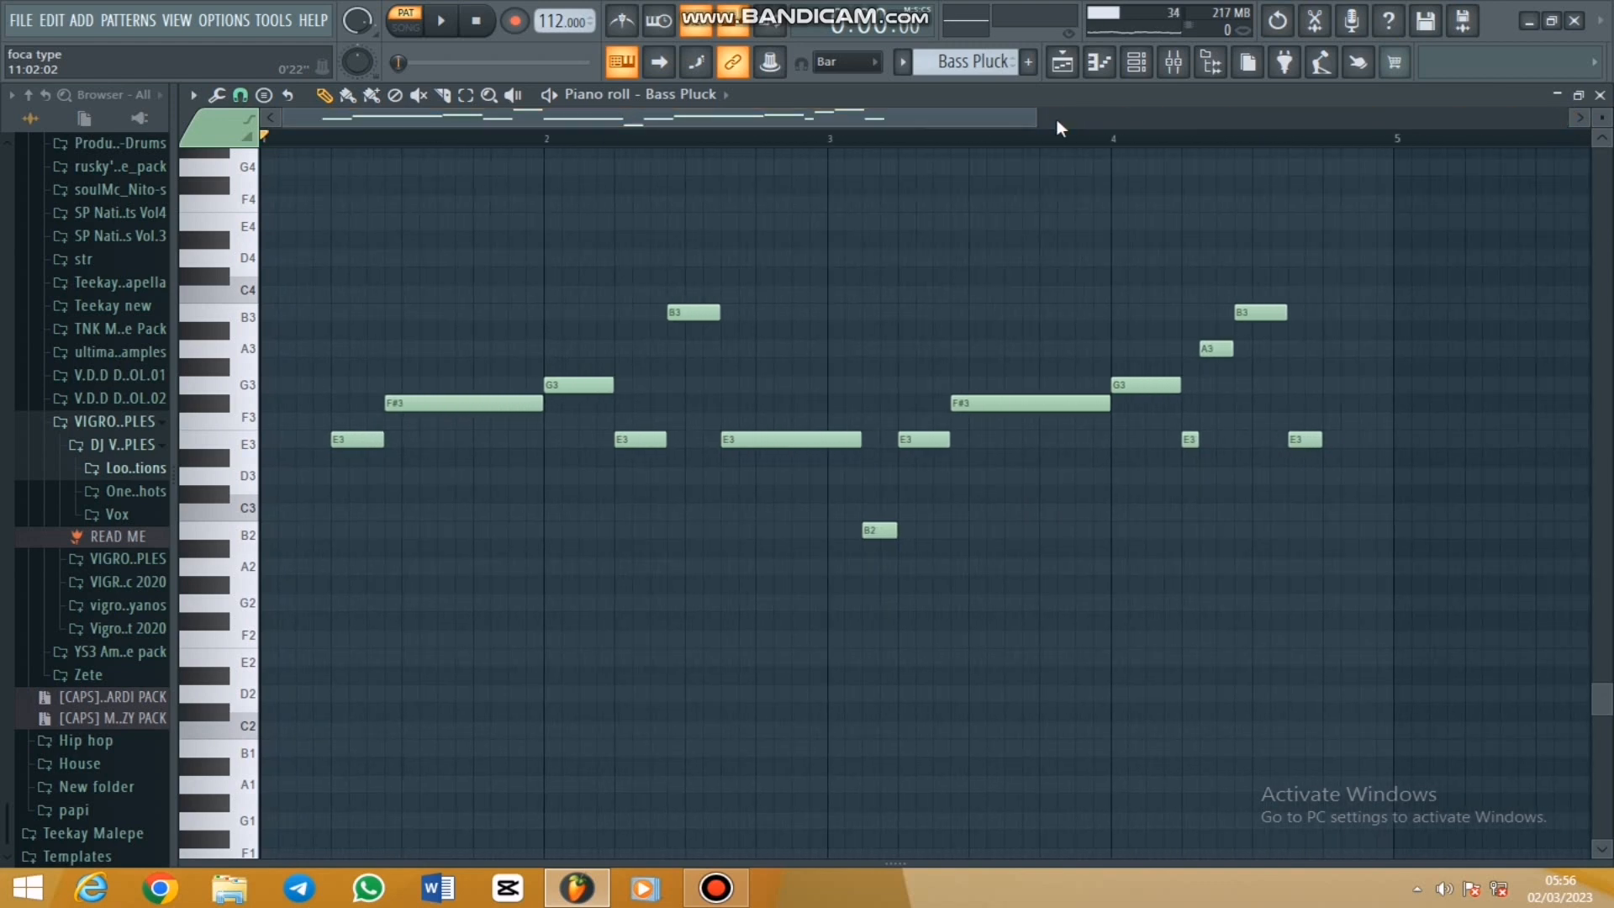
click(1125, 68)
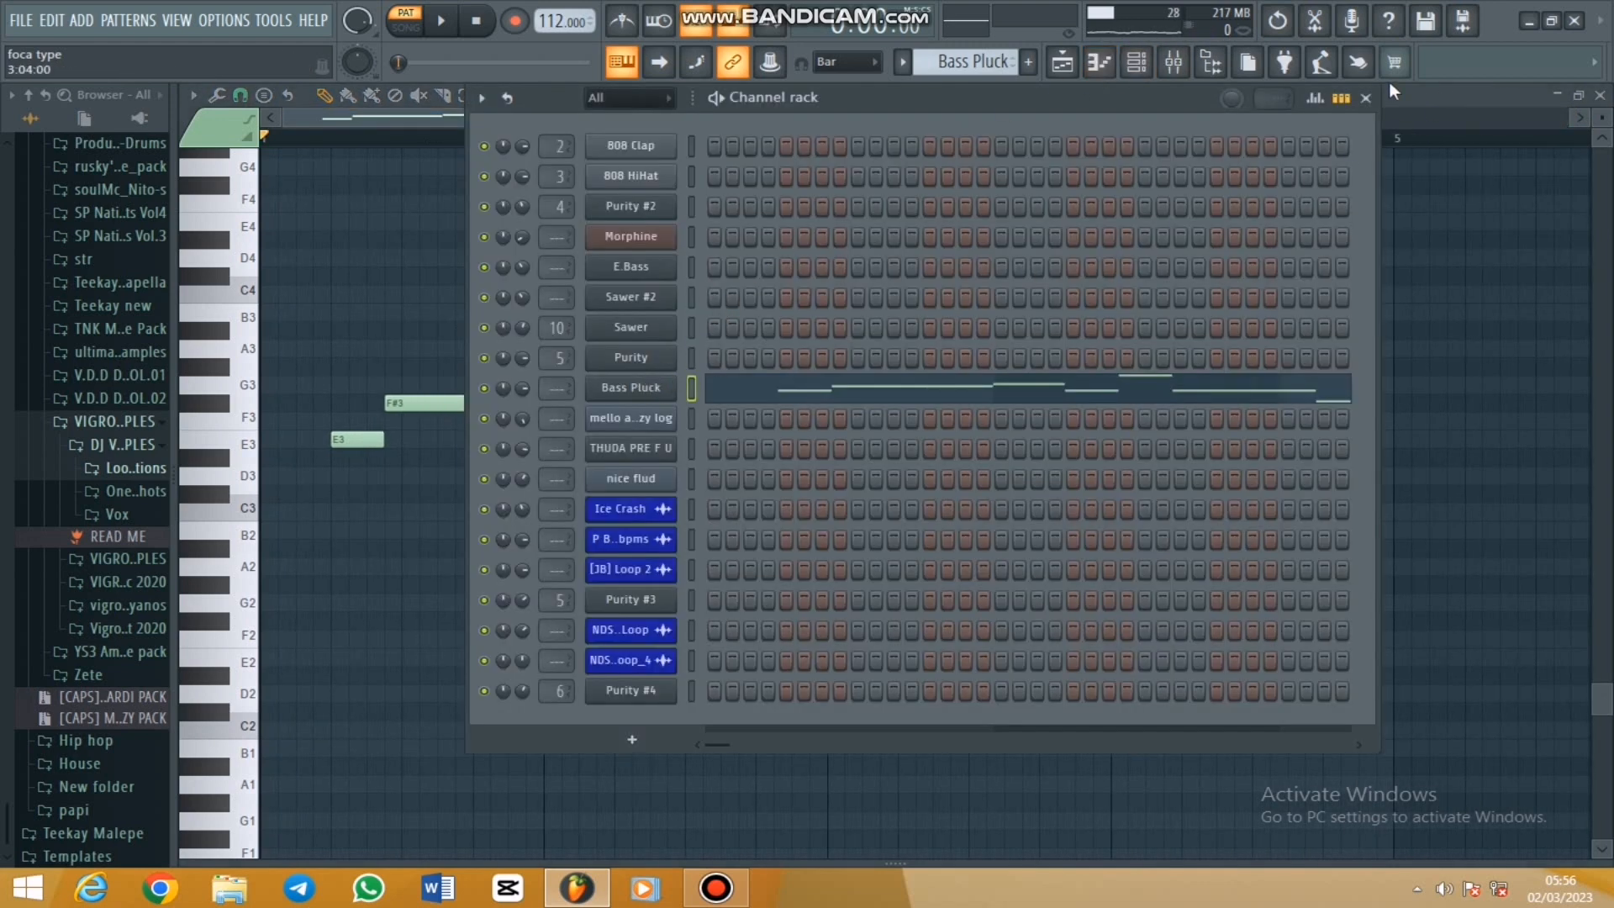
click(1366, 98)
key(space)
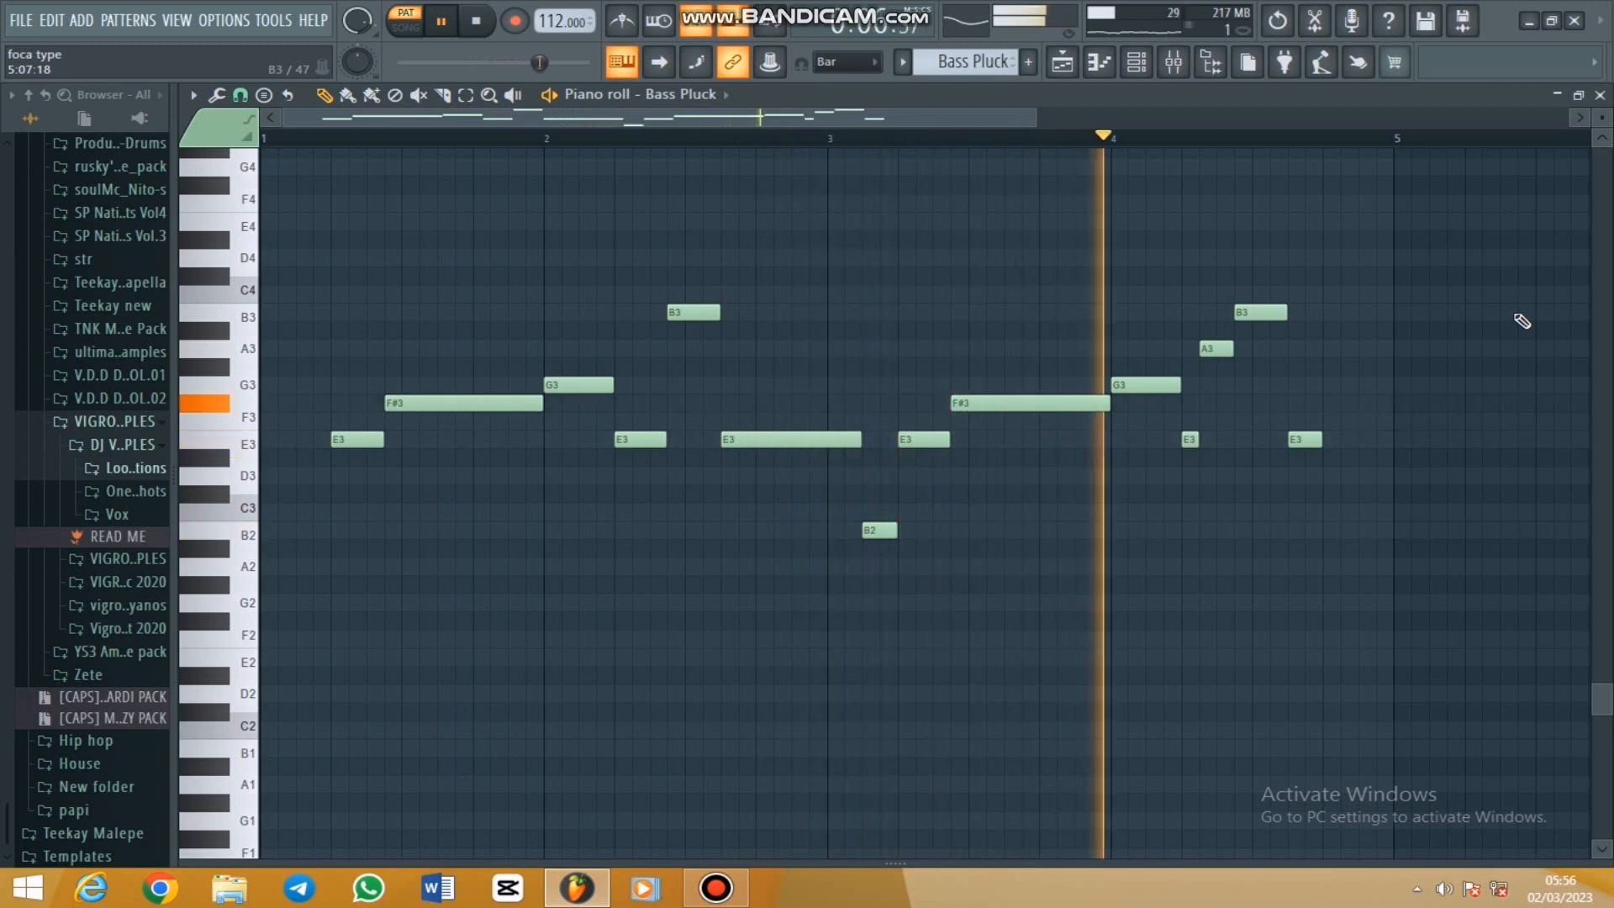
Inspect the preset loaded in the Bass Pluck channel's instrument, close it with the channel rack and stop playback
click(1134, 63)
click(637, 392)
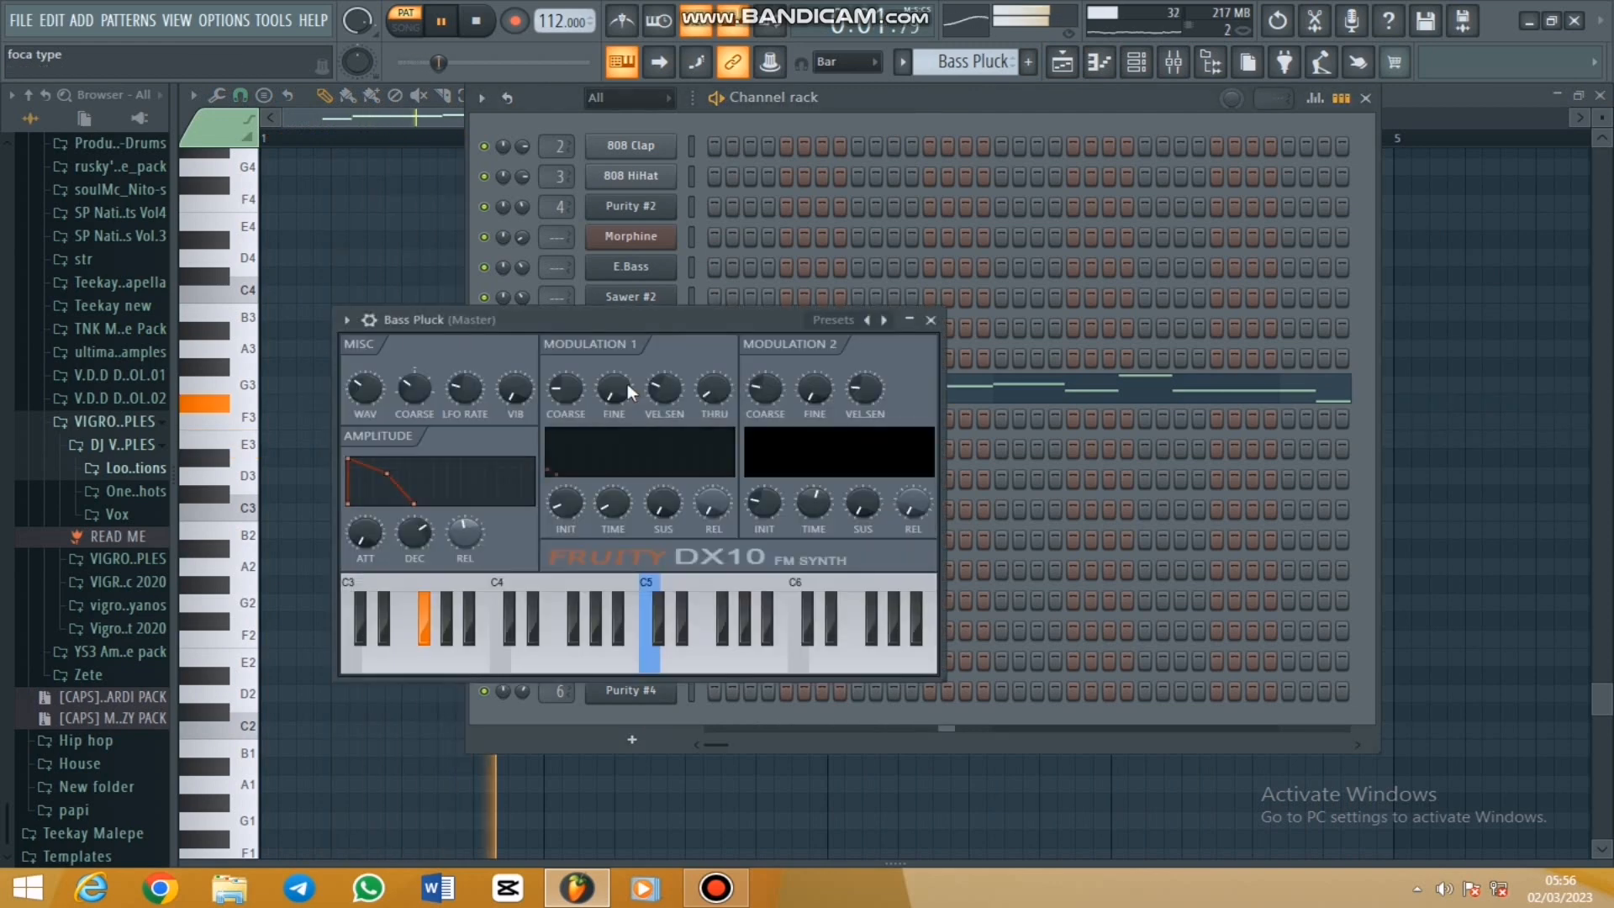
click(889, 319)
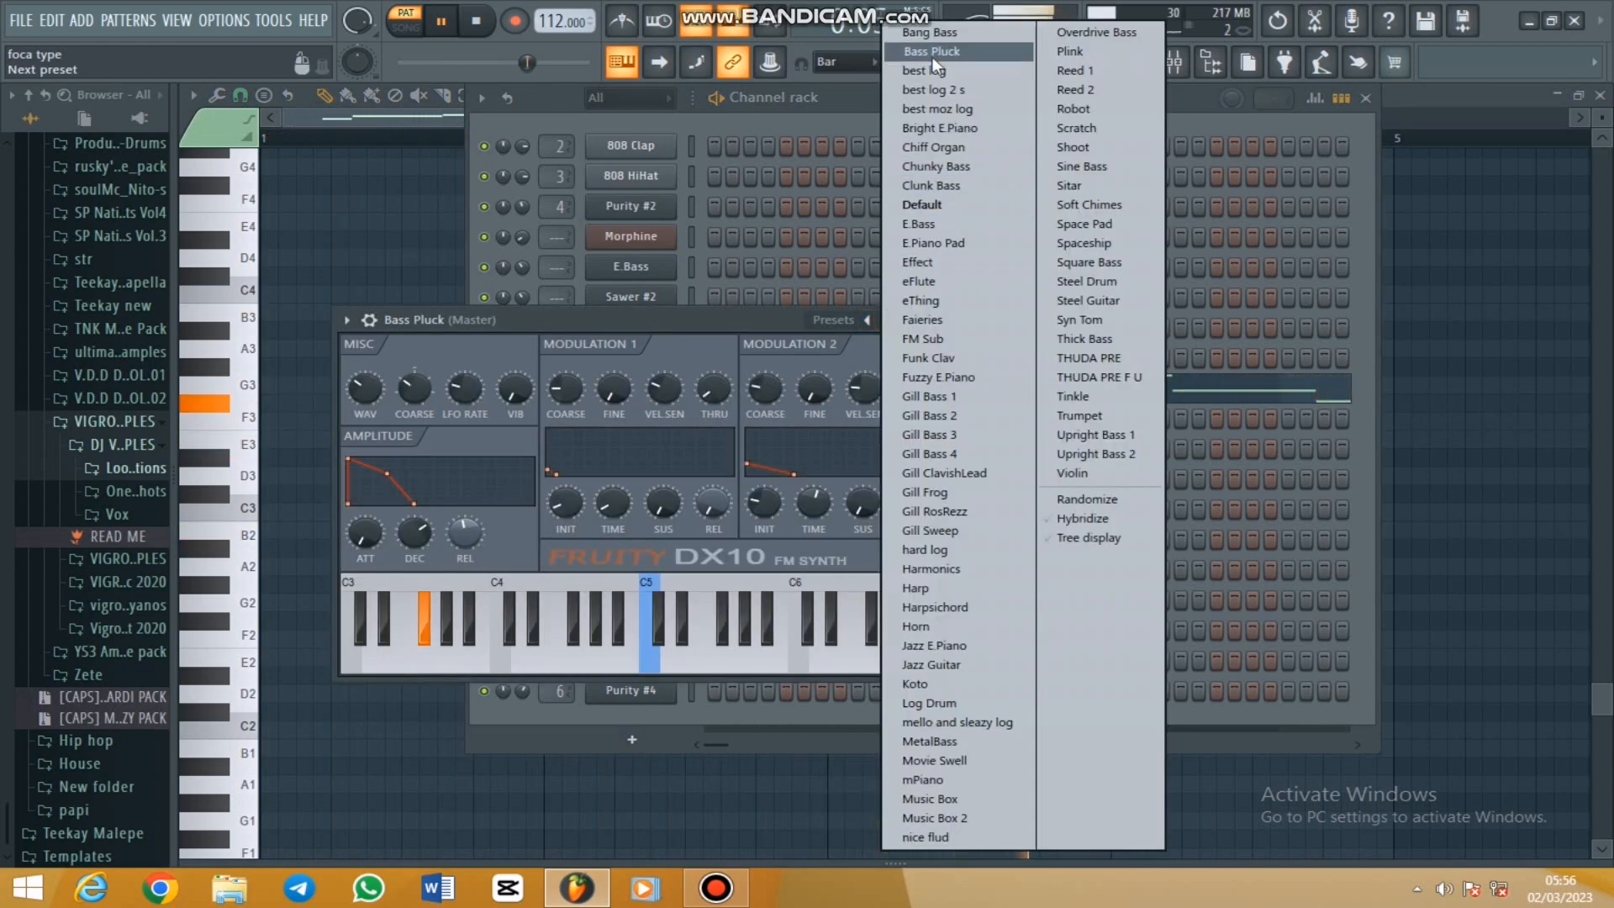
click(703, 295)
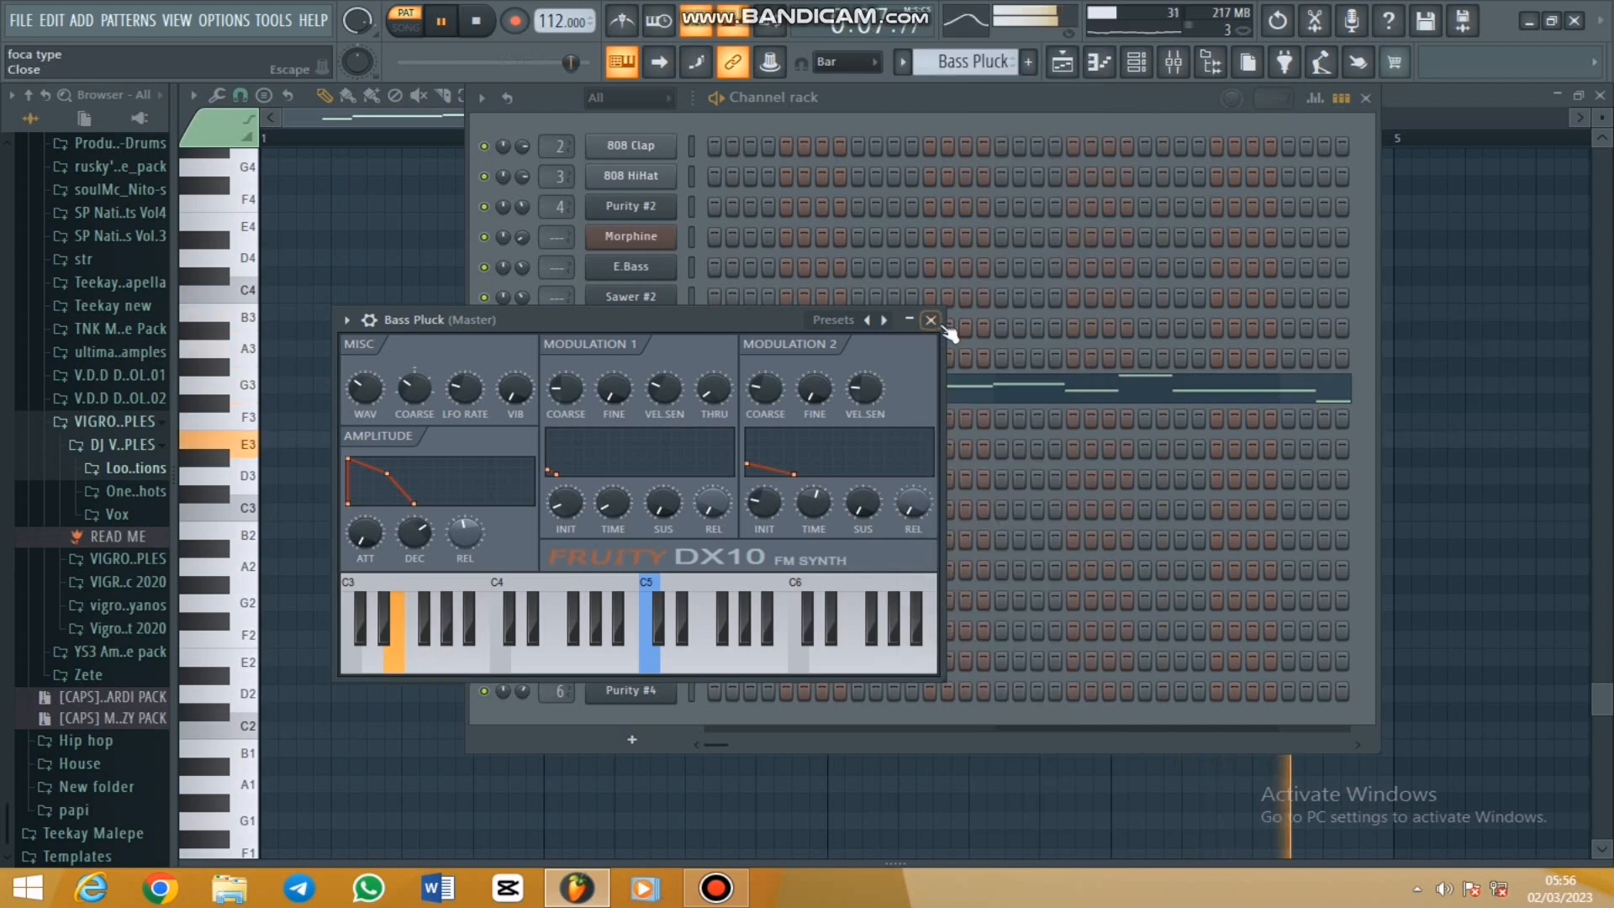
click(1366, 98)
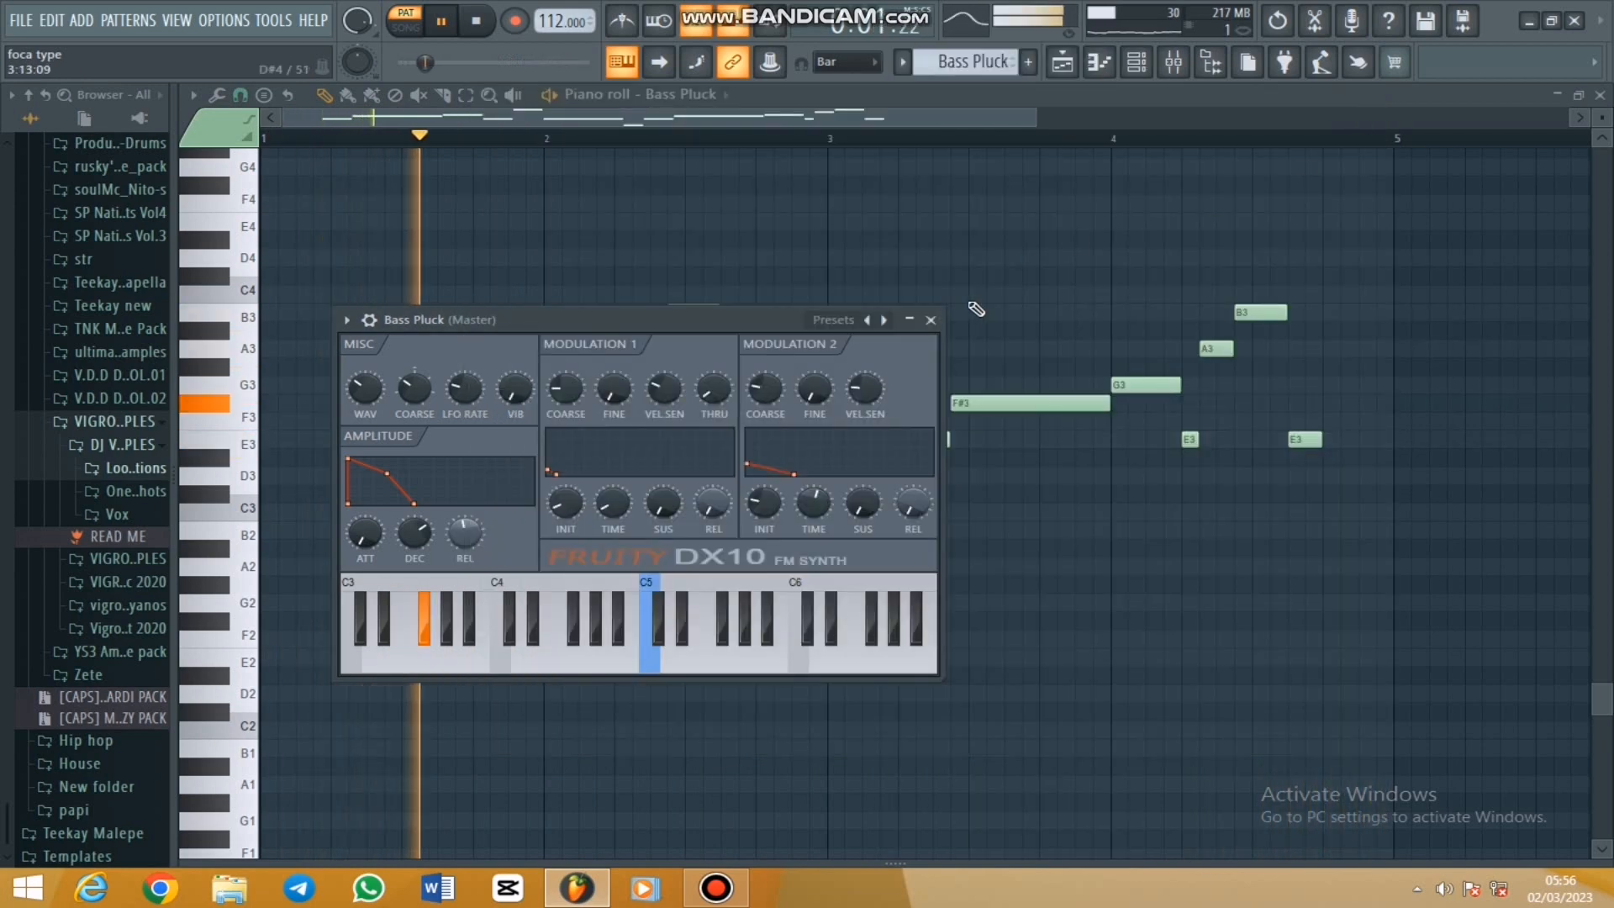
click(931, 319)
key(space)
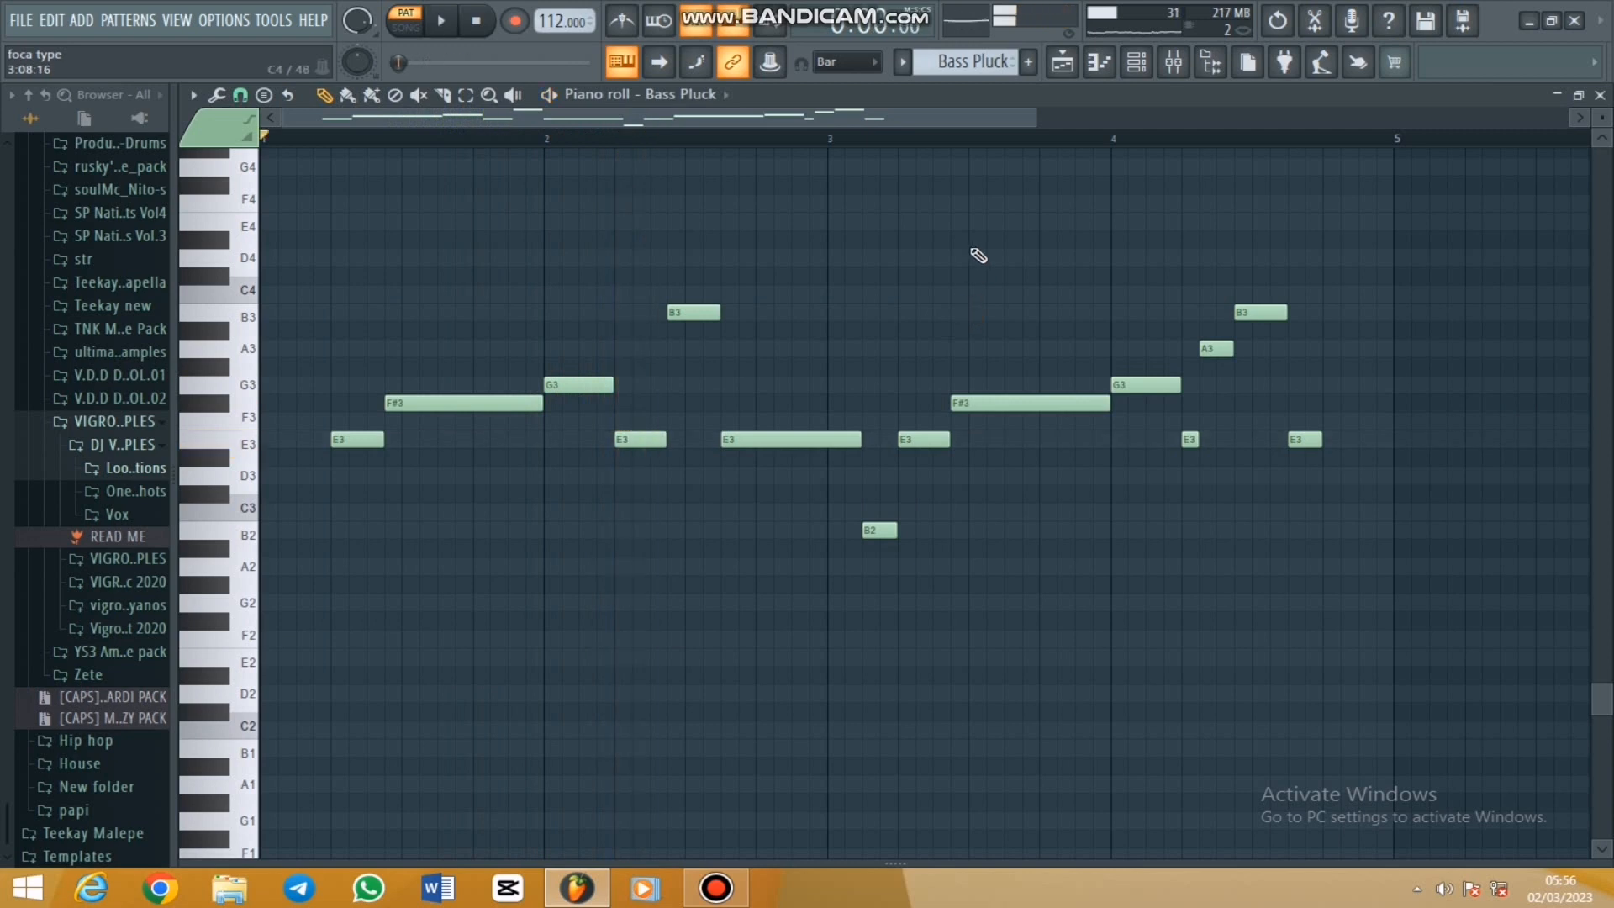
Open the log drum pattern from its Track 12 clip and play the mello and sleazy log notes with THUDA PRE F U and nice flud muted
click(1064, 64)
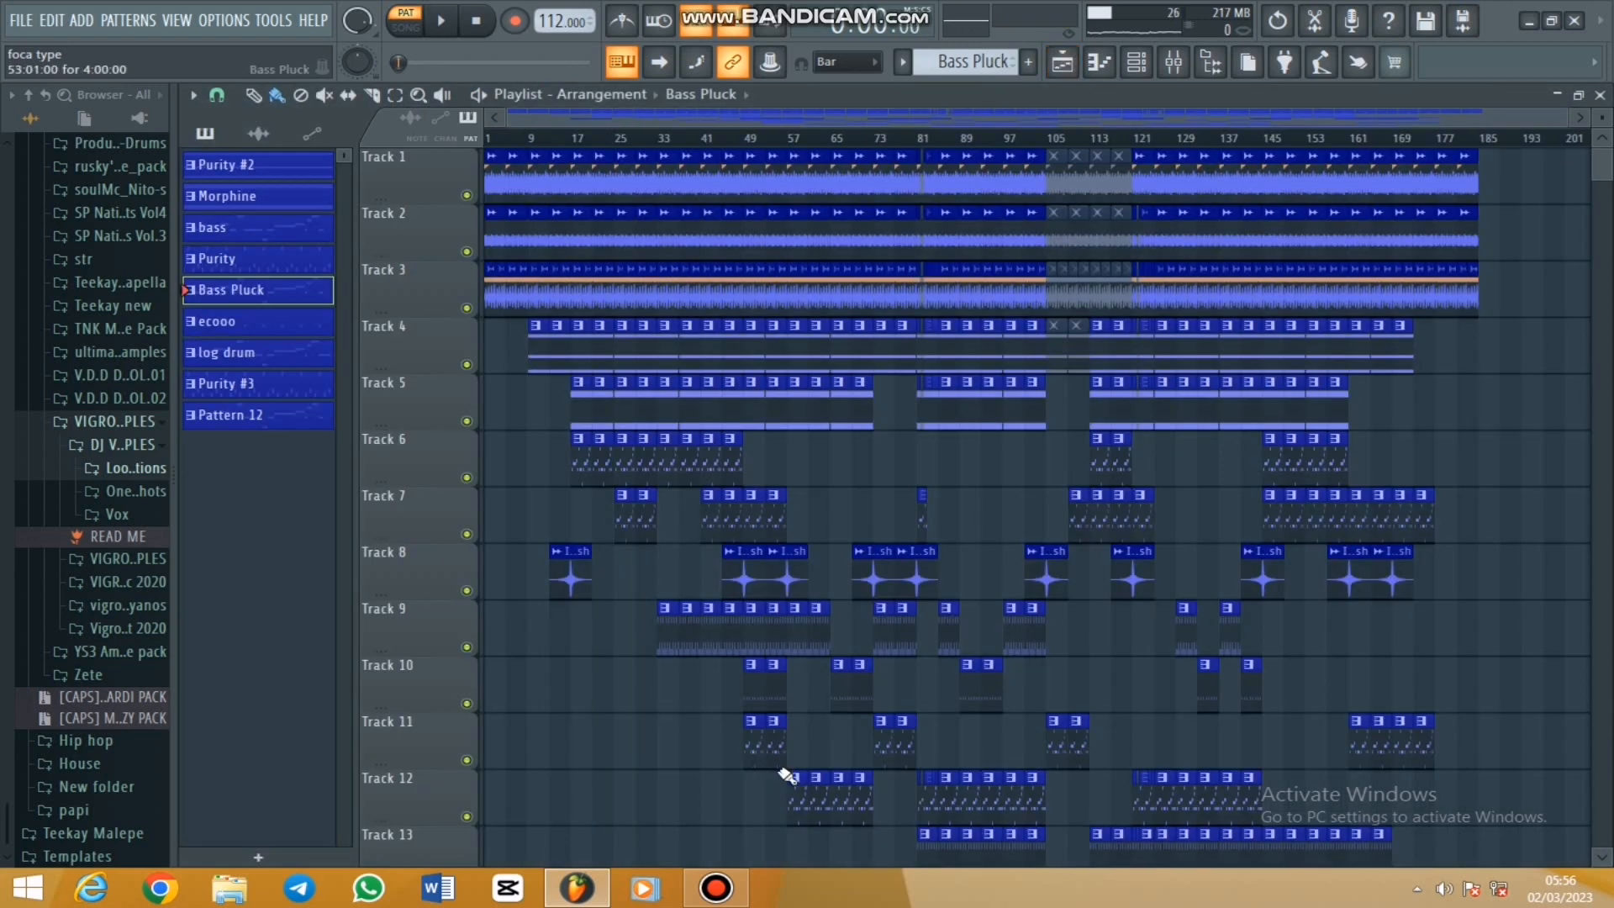
double_click(815, 800)
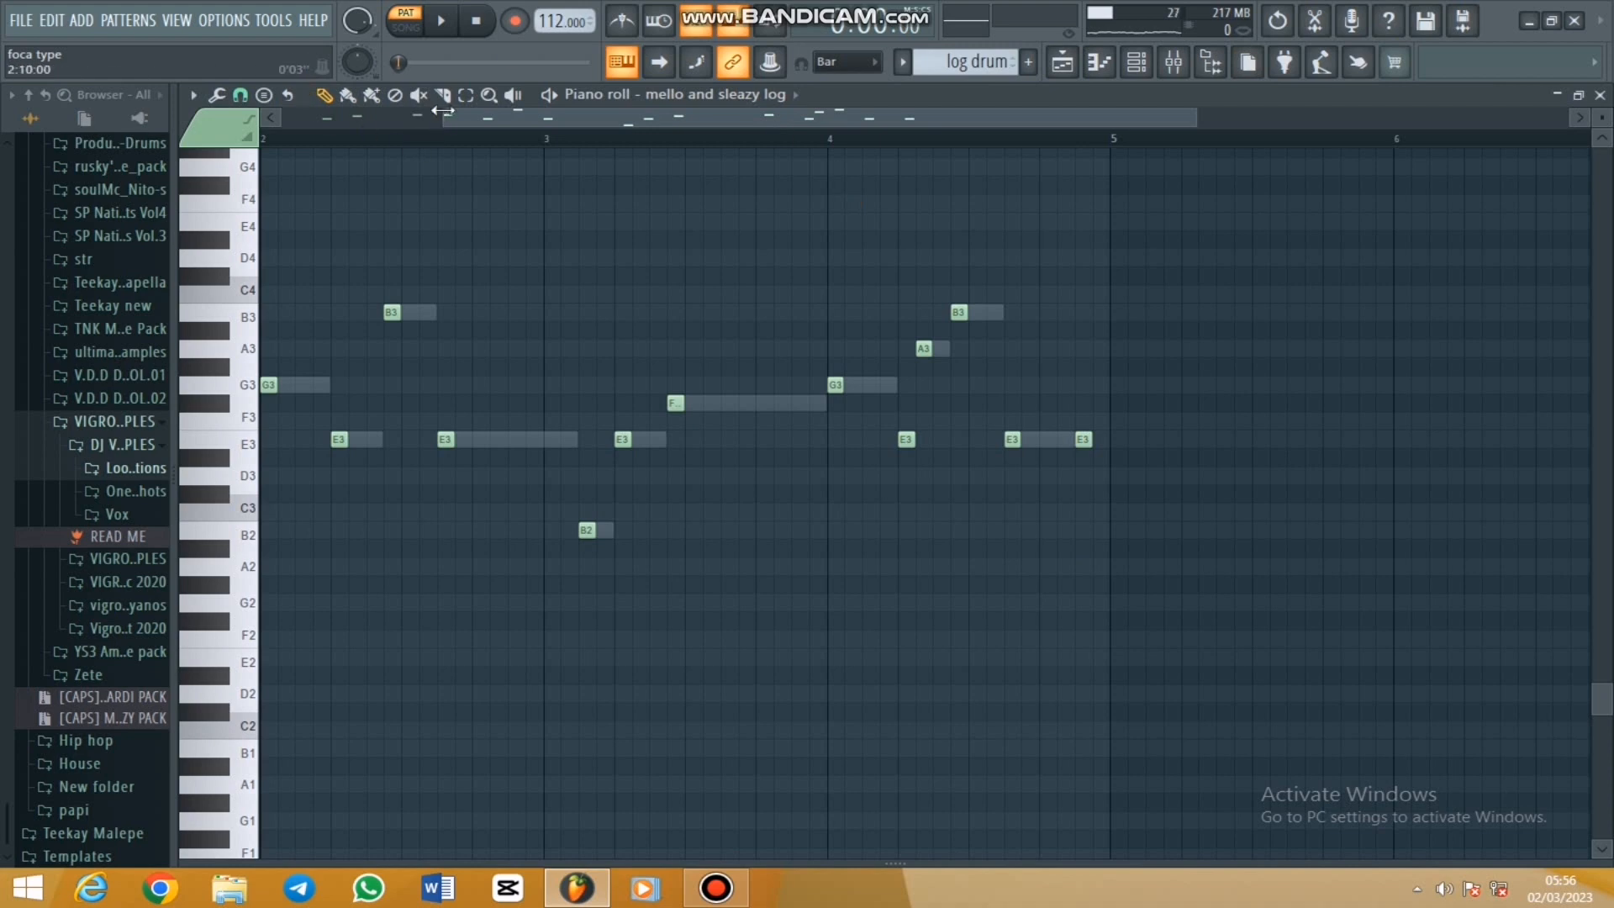
drag(443, 110, 32, 95)
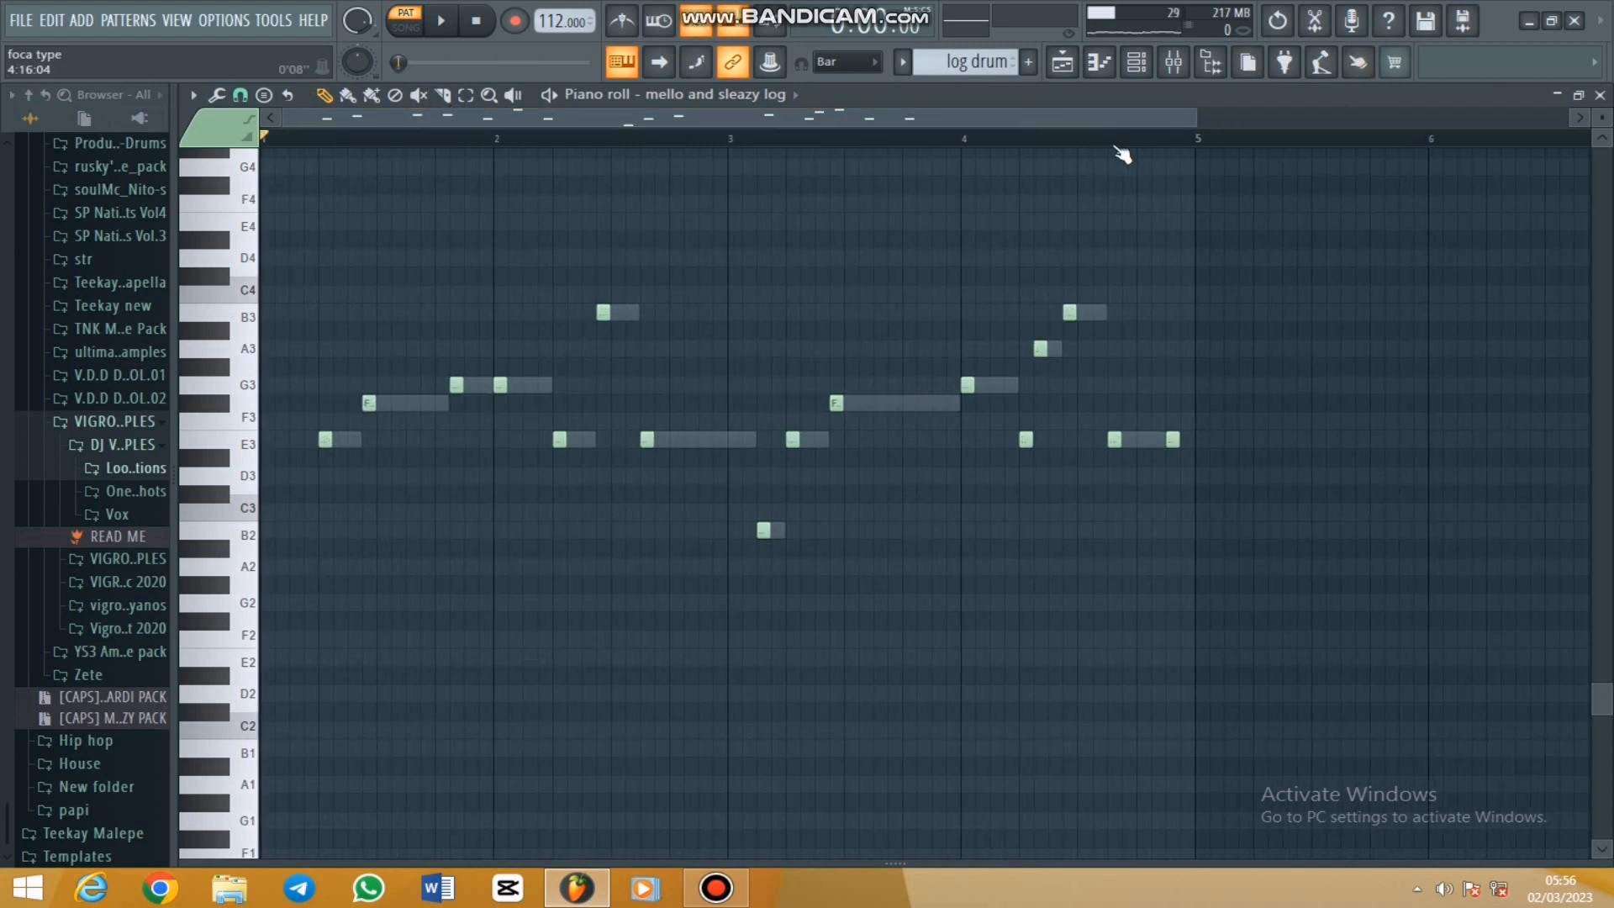
click(1139, 72)
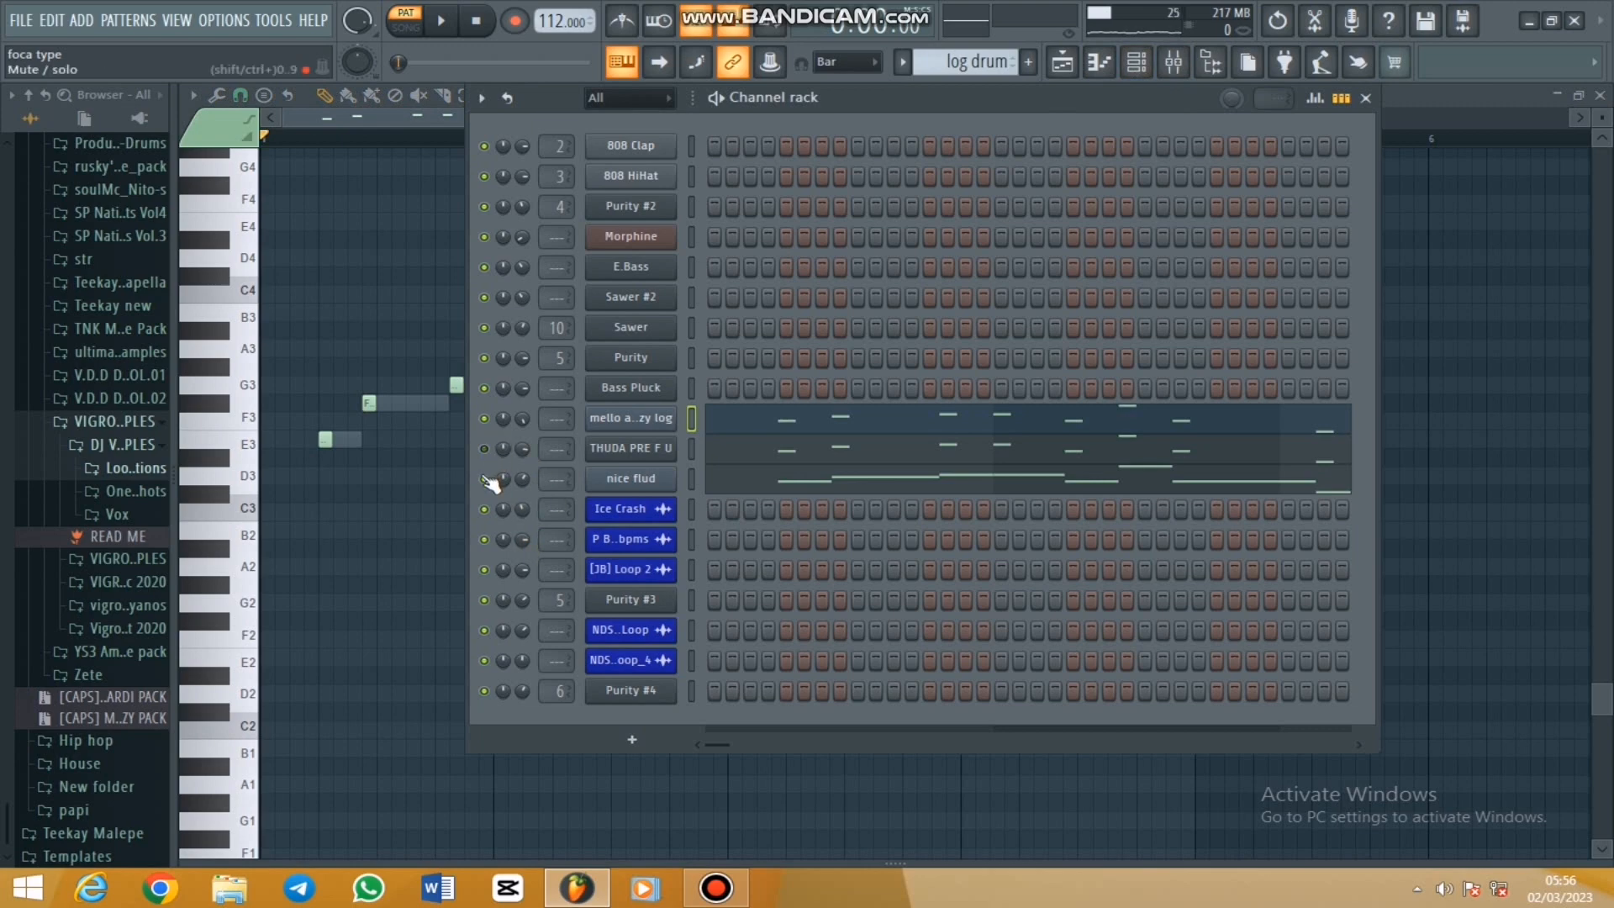
click(756, 430)
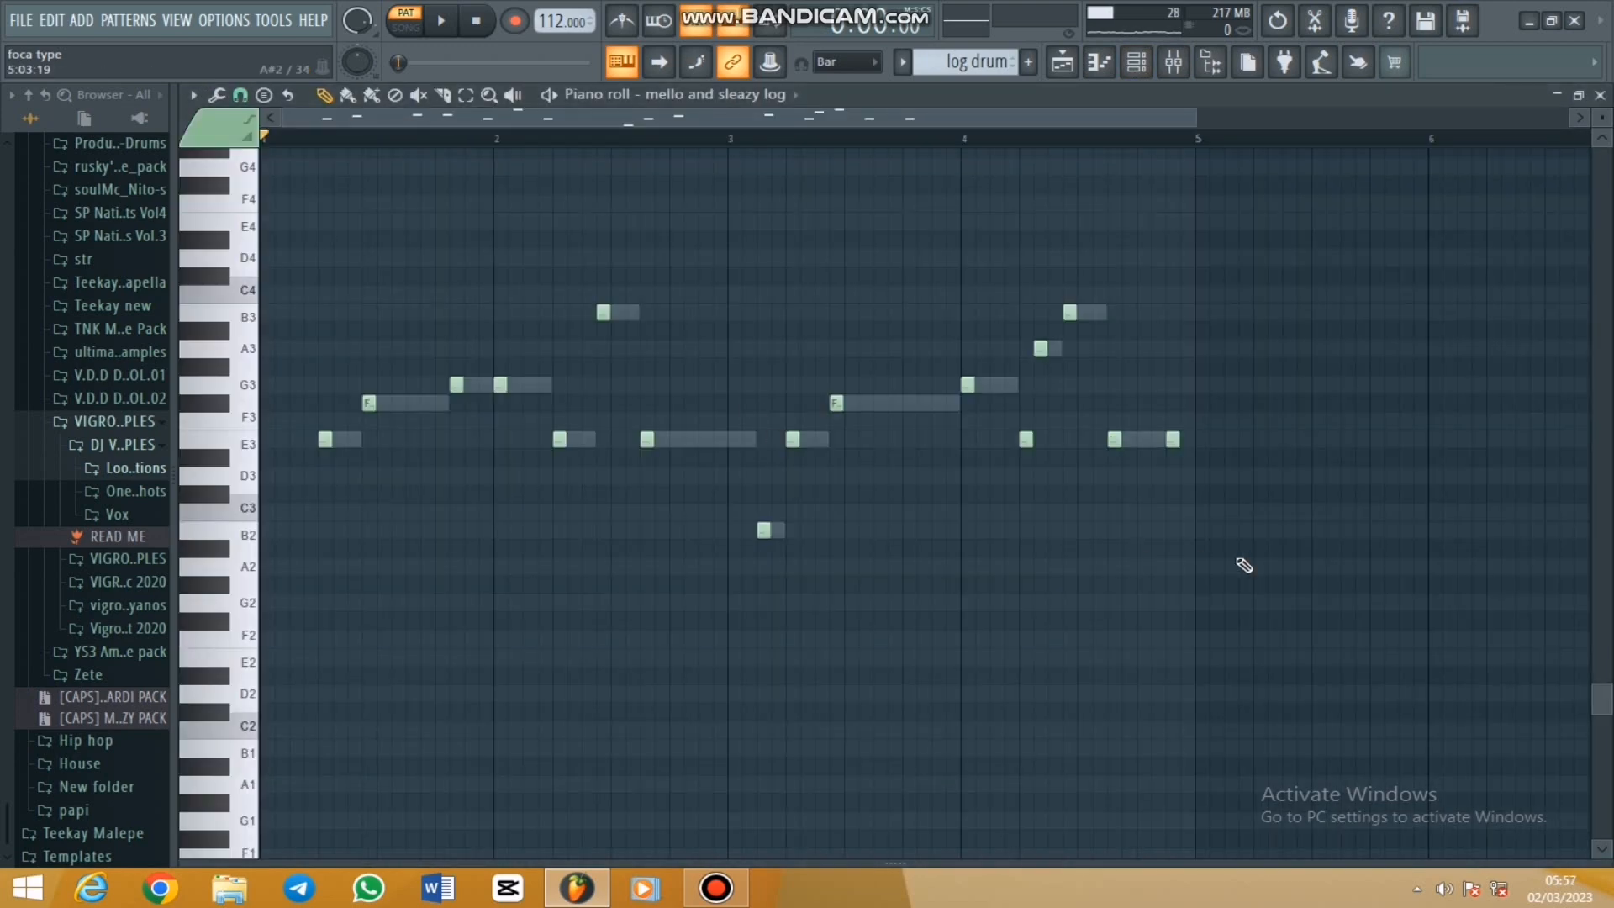
key(space)
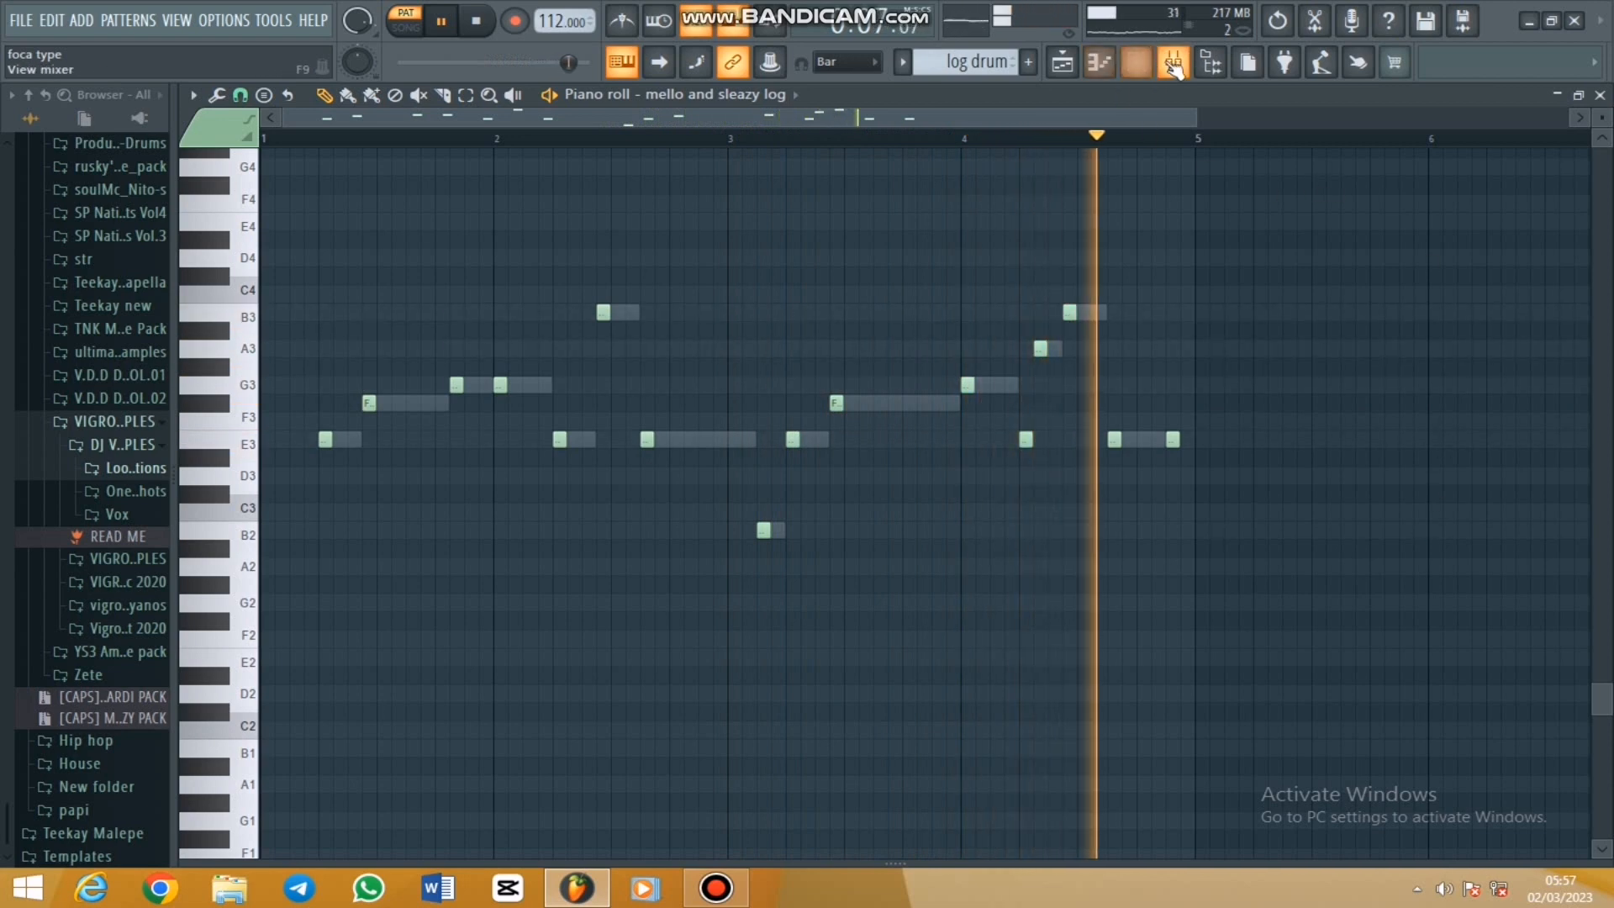
Inspect the preset loaded in the mello and sleazy log channel's instrument, then close it with the channel rack
click(1136, 62)
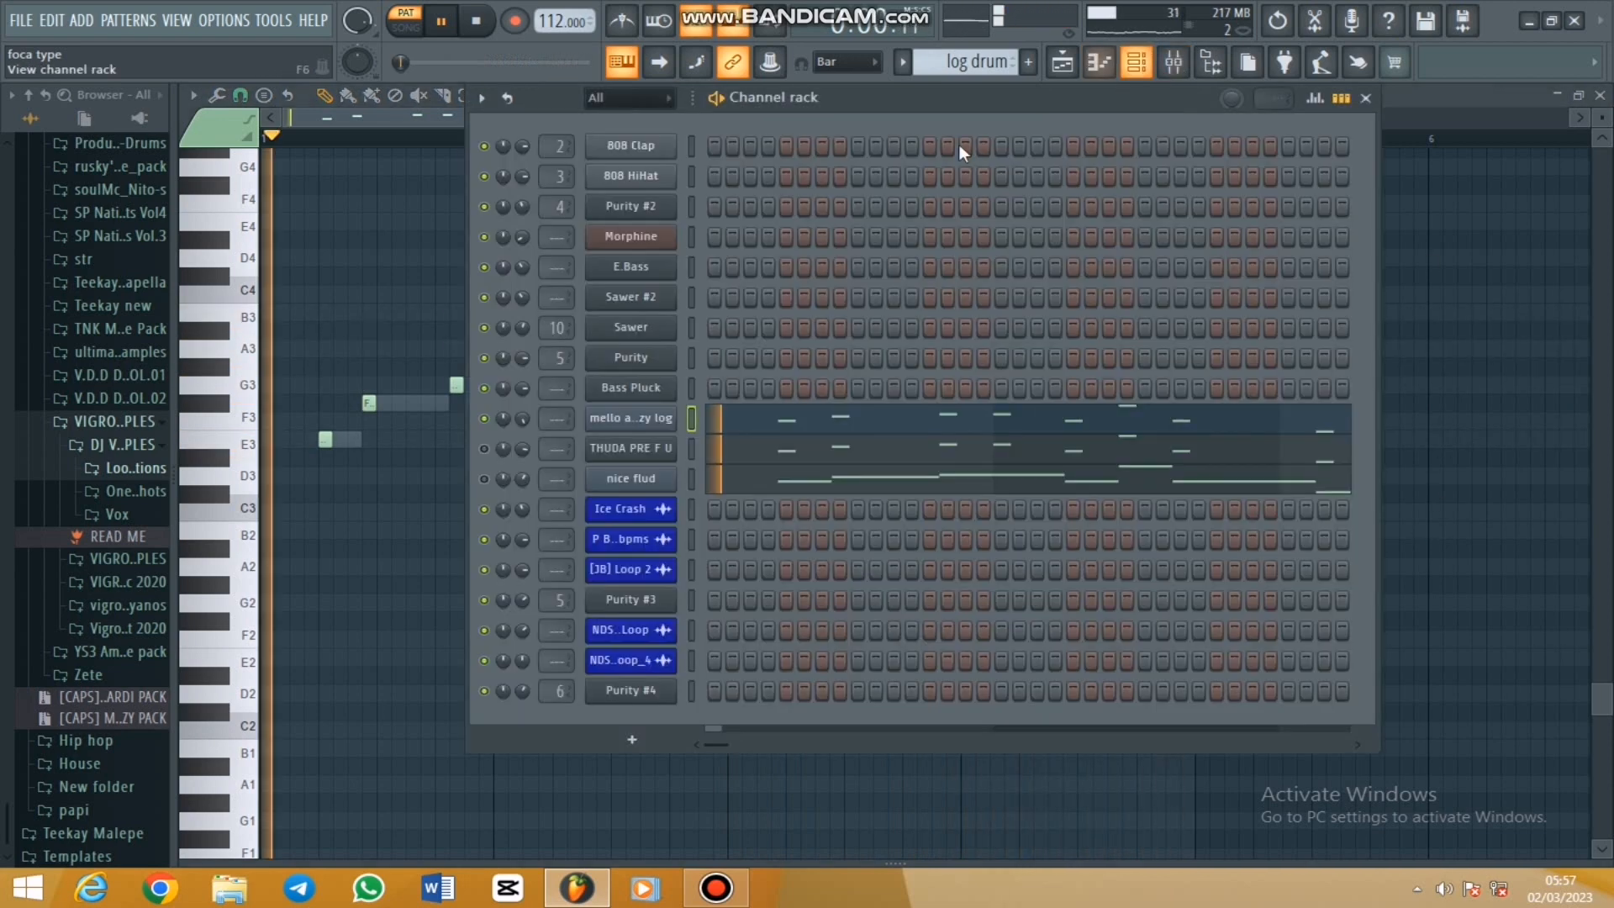
click(632, 418)
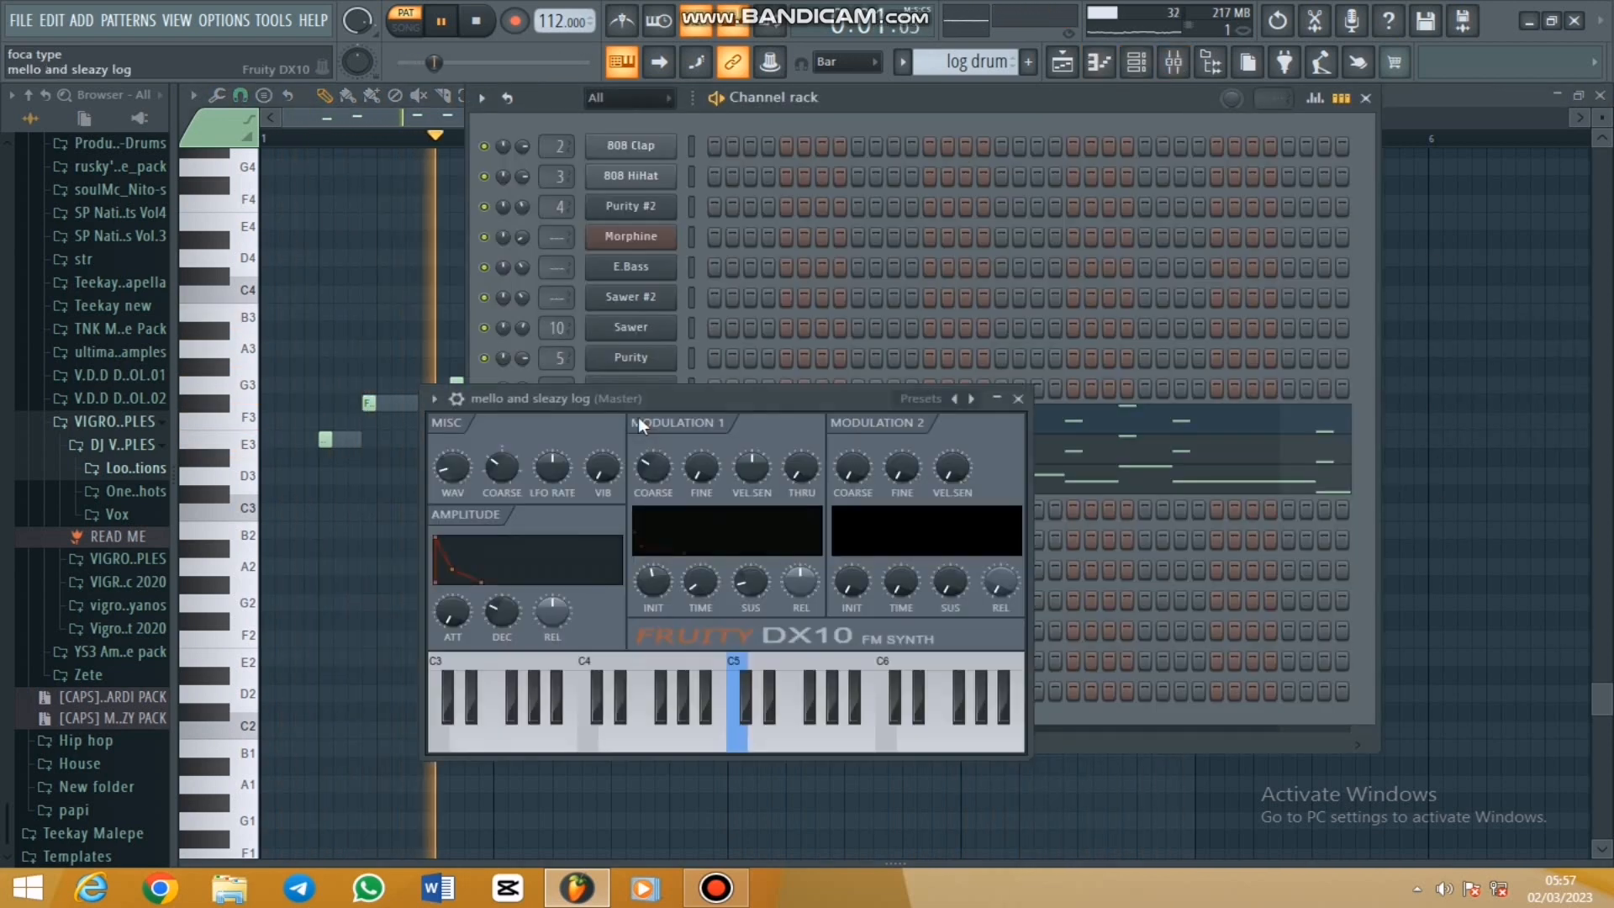
click(971, 398)
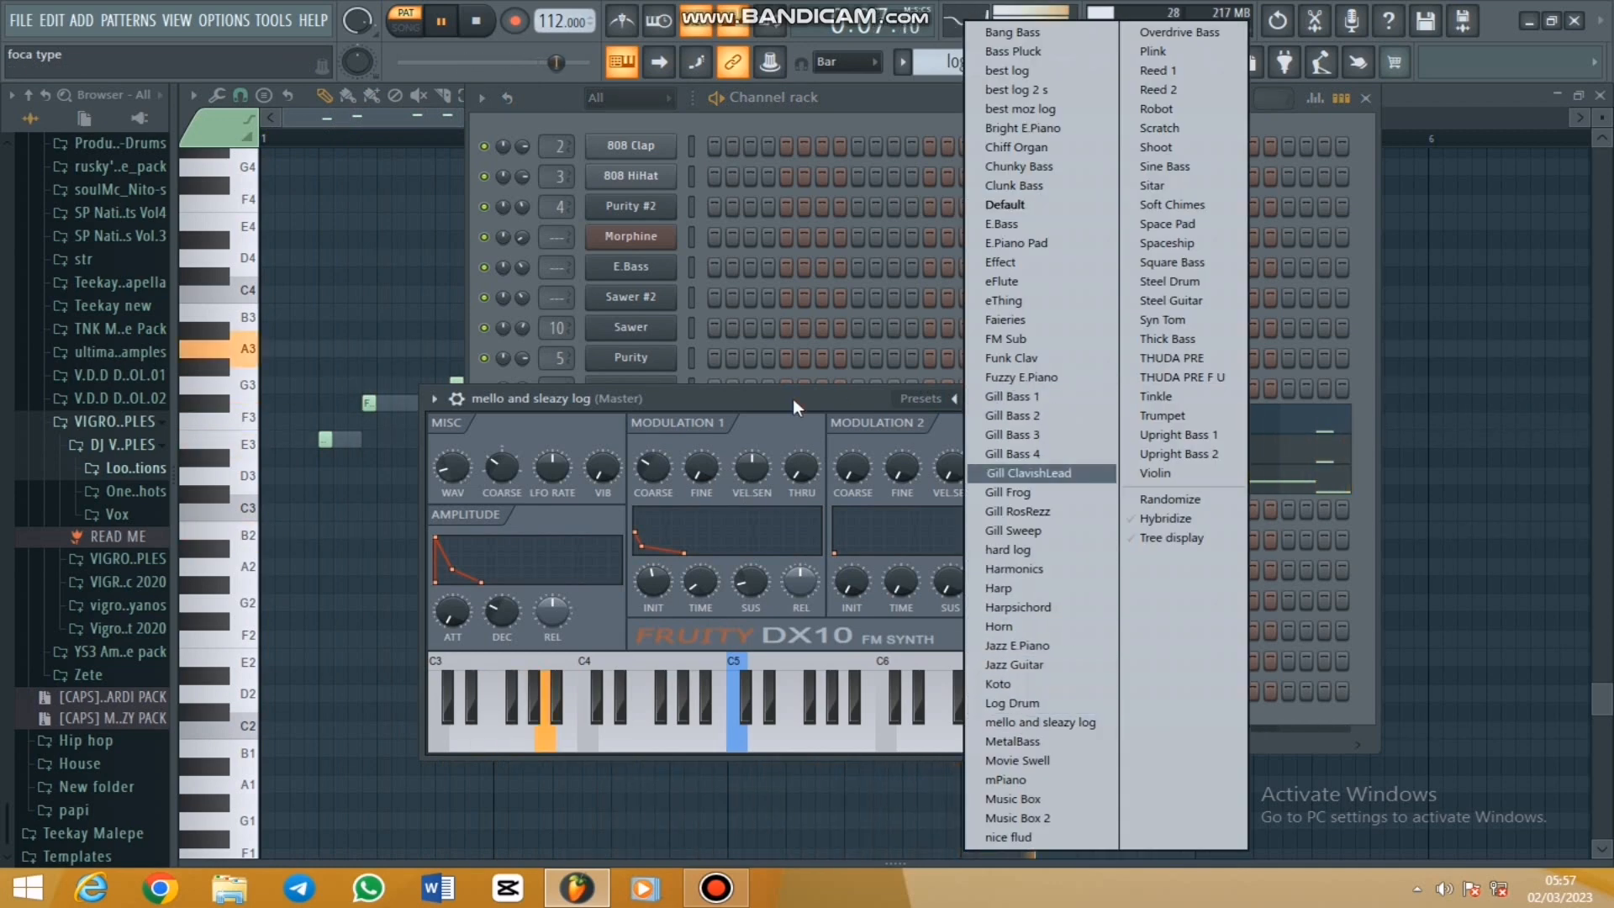
click(1017, 415)
click(1018, 400)
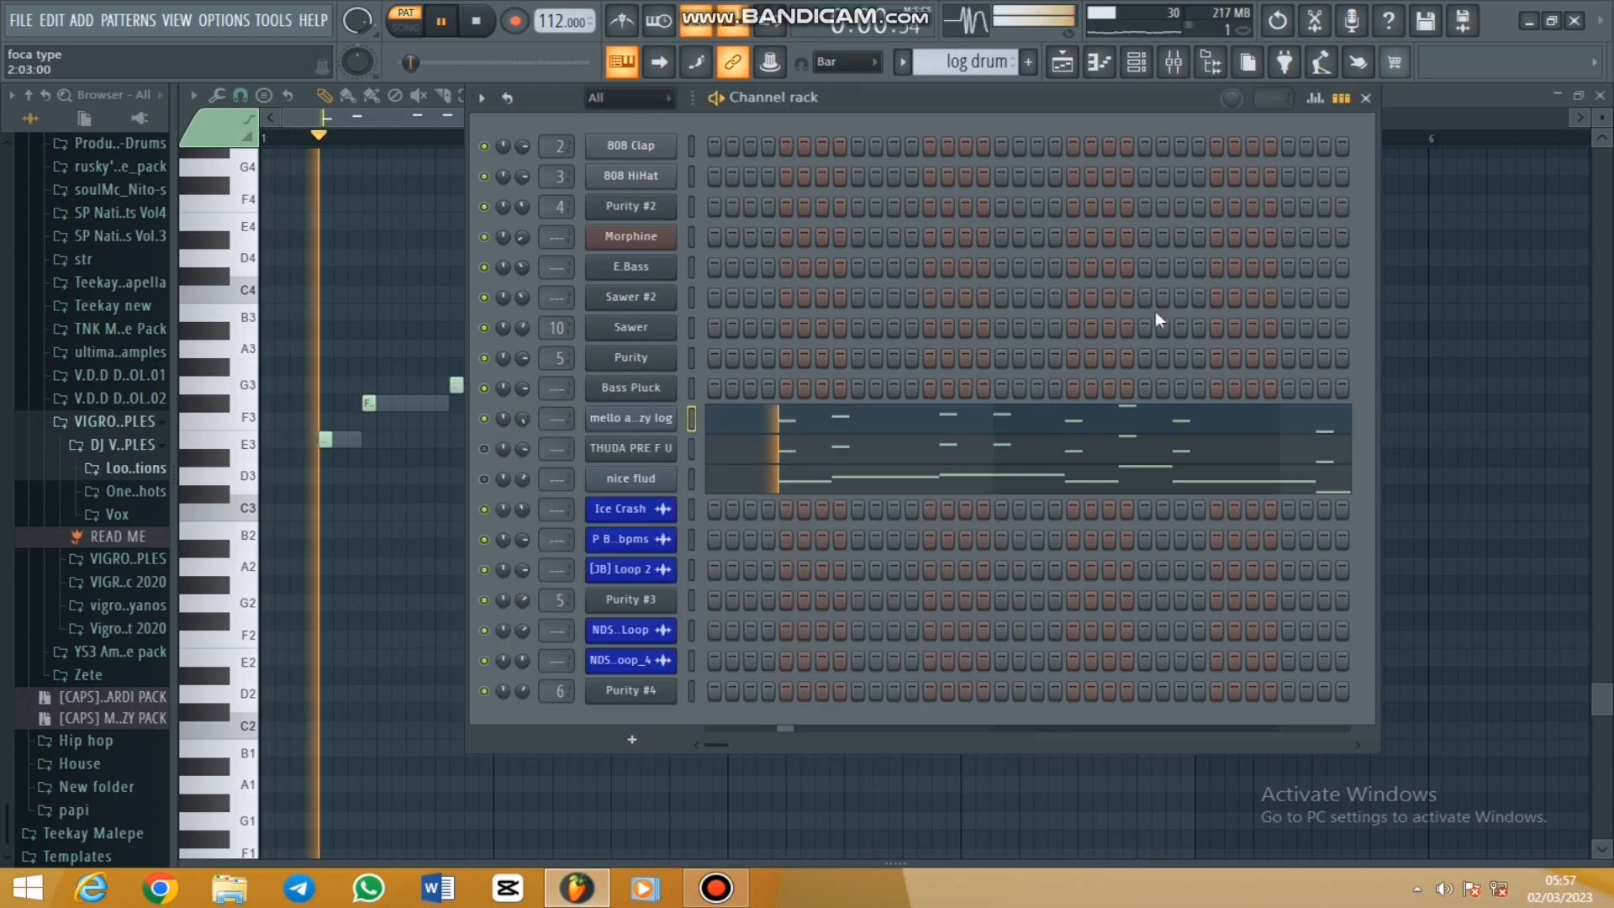
click(1366, 101)
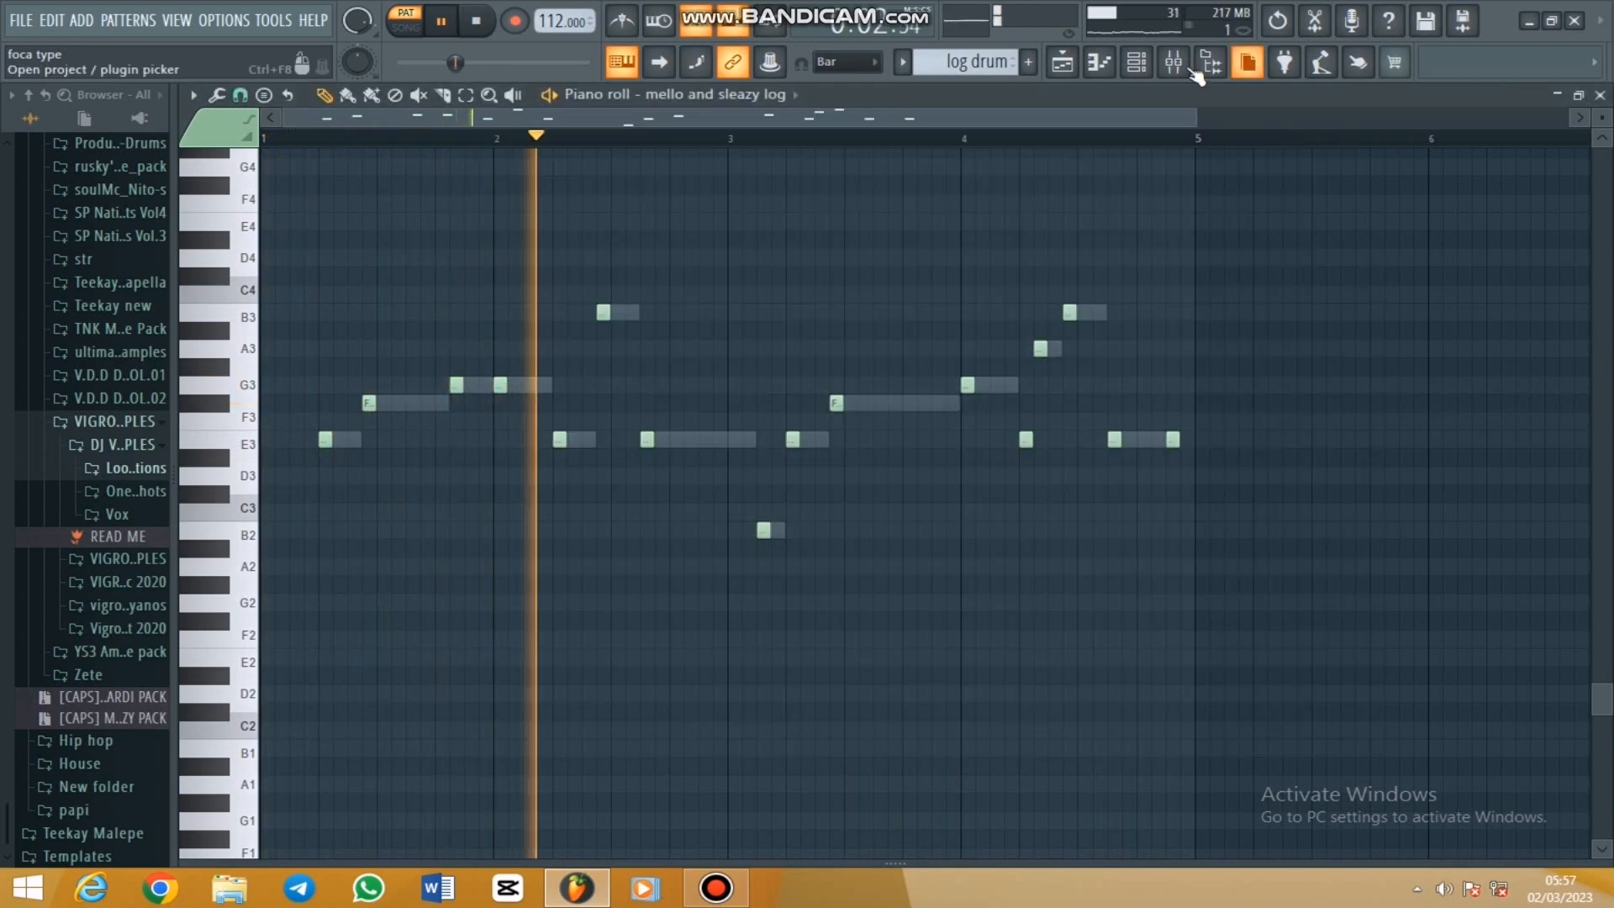
Unmute THUDA PRE F U, mute mello and sleazy log, and play the THUDA PRE F U notes in the piano roll
click(1148, 71)
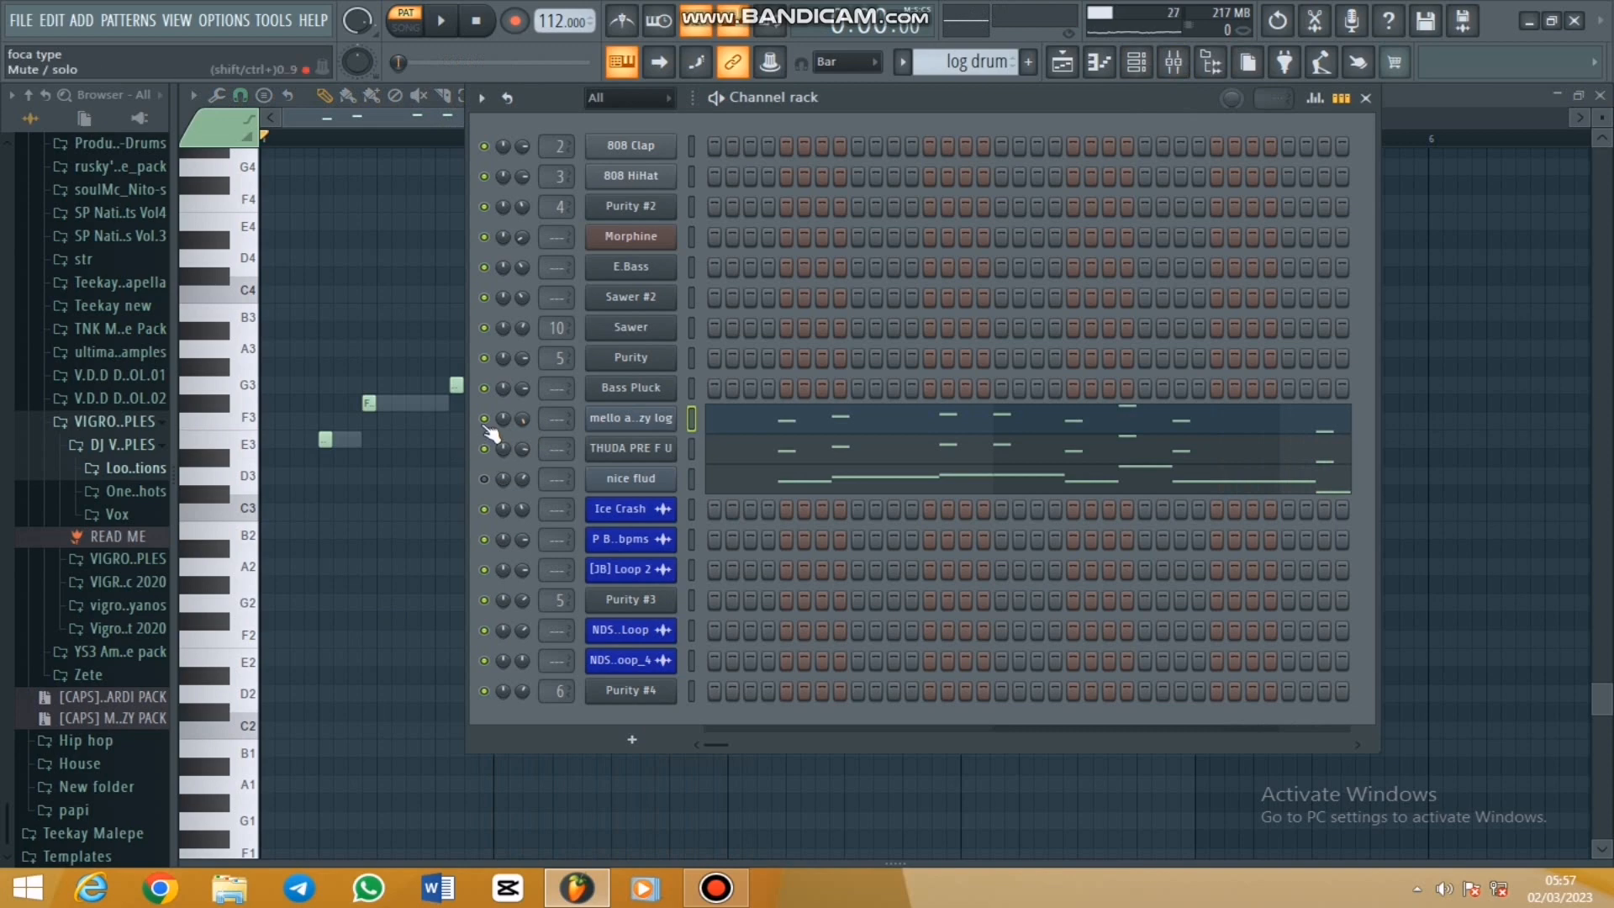
click(729, 454)
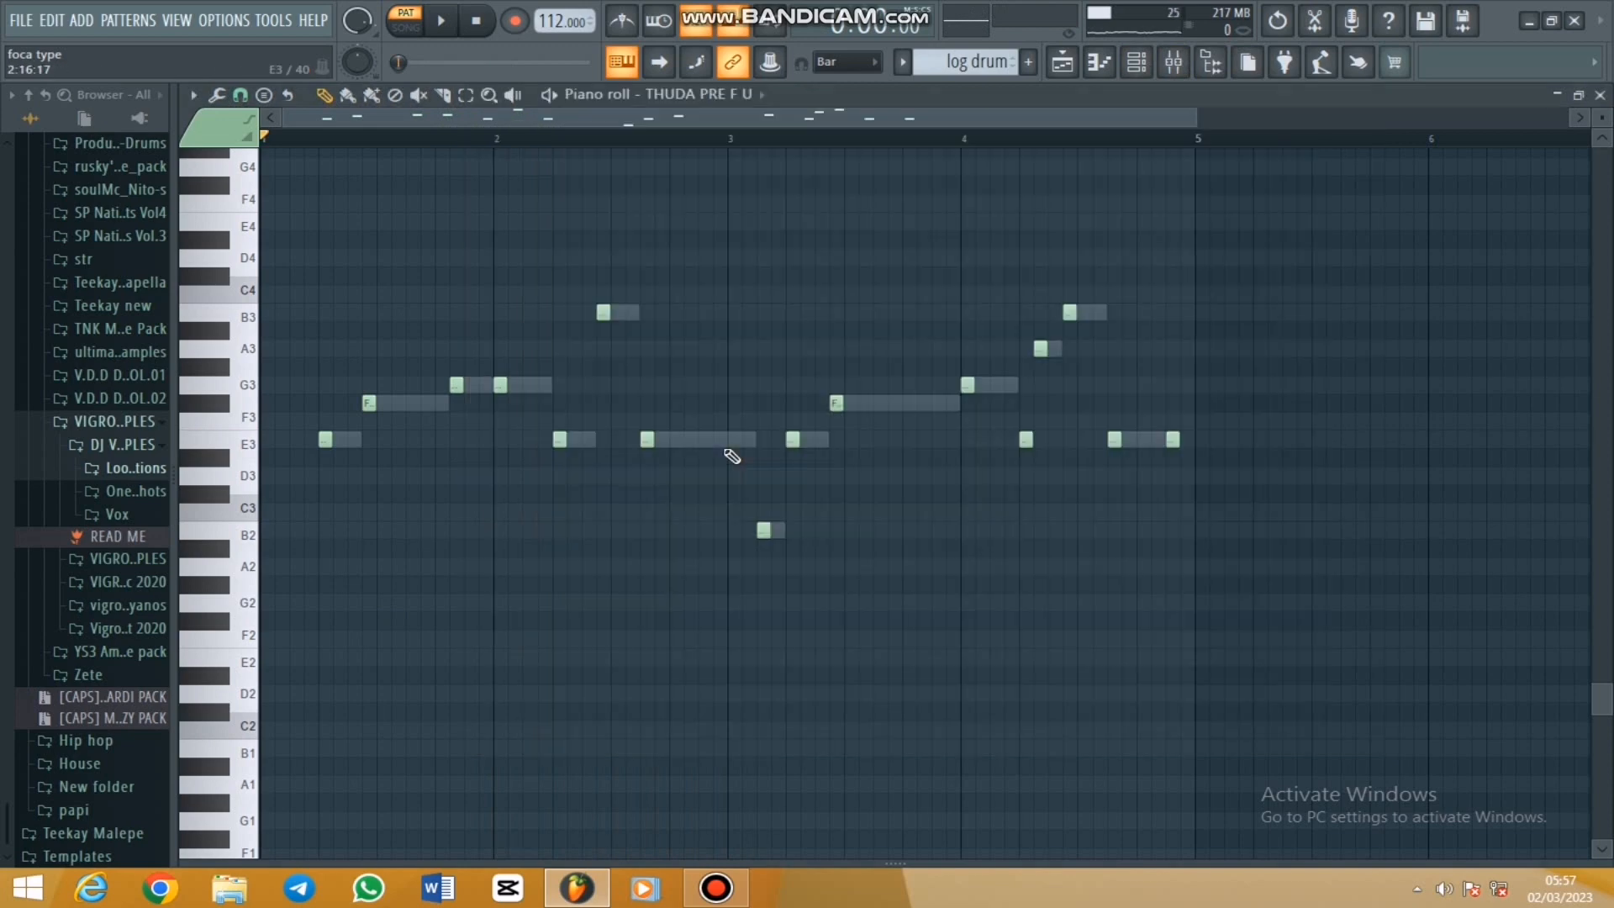
key(space)
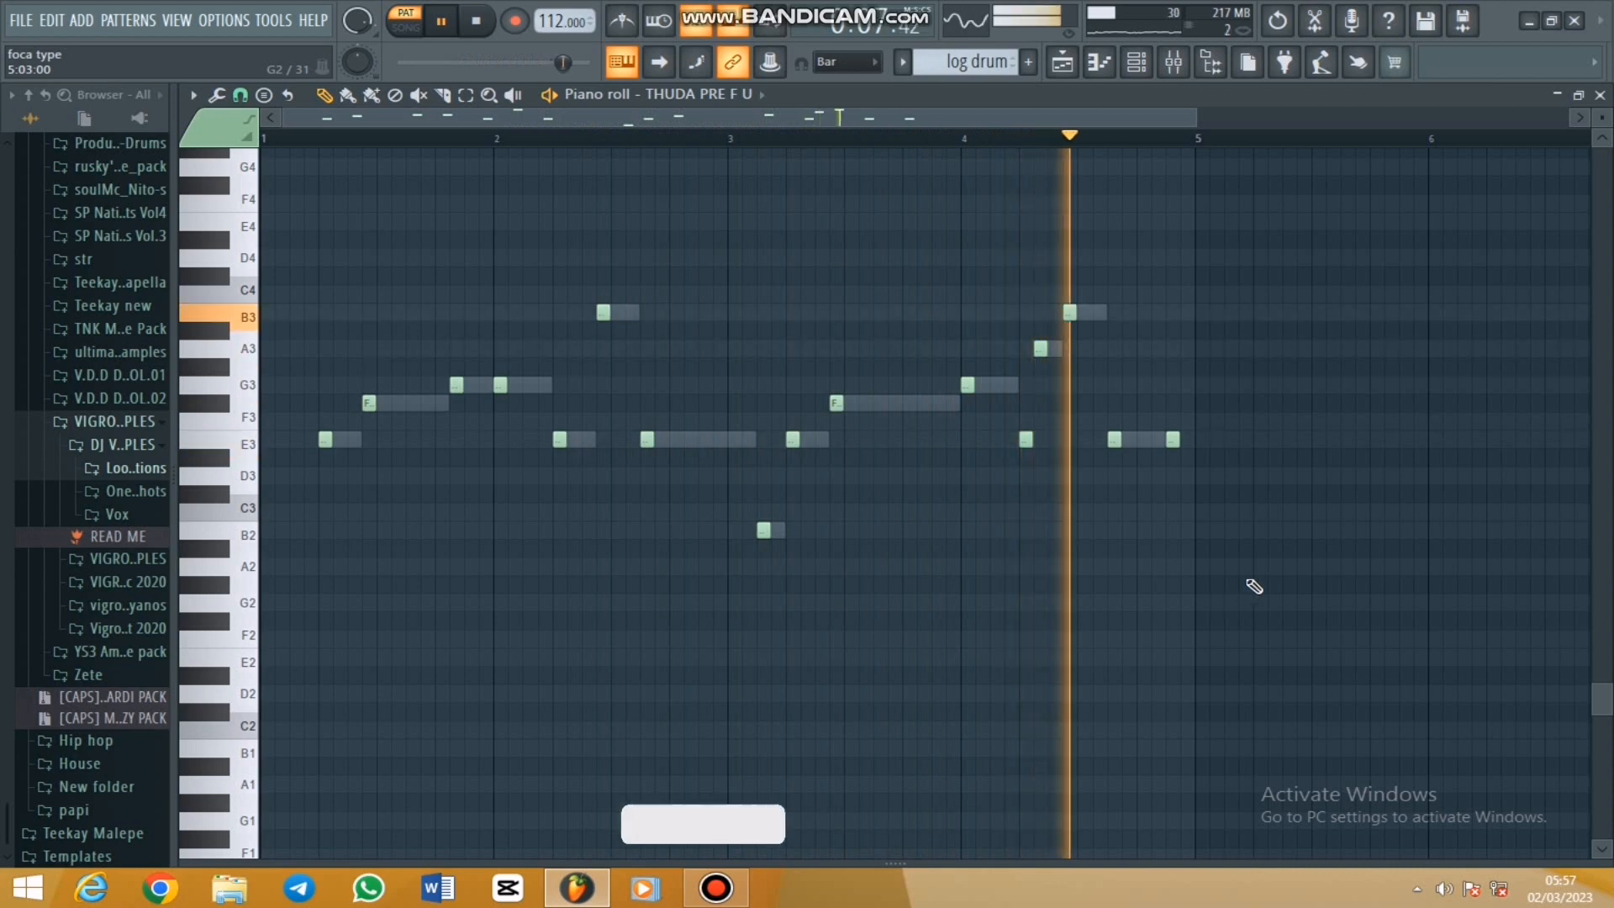
Inspect the preset loaded in the THUDA PRE F U channel's instrument, close it and stop playback
click(1140, 64)
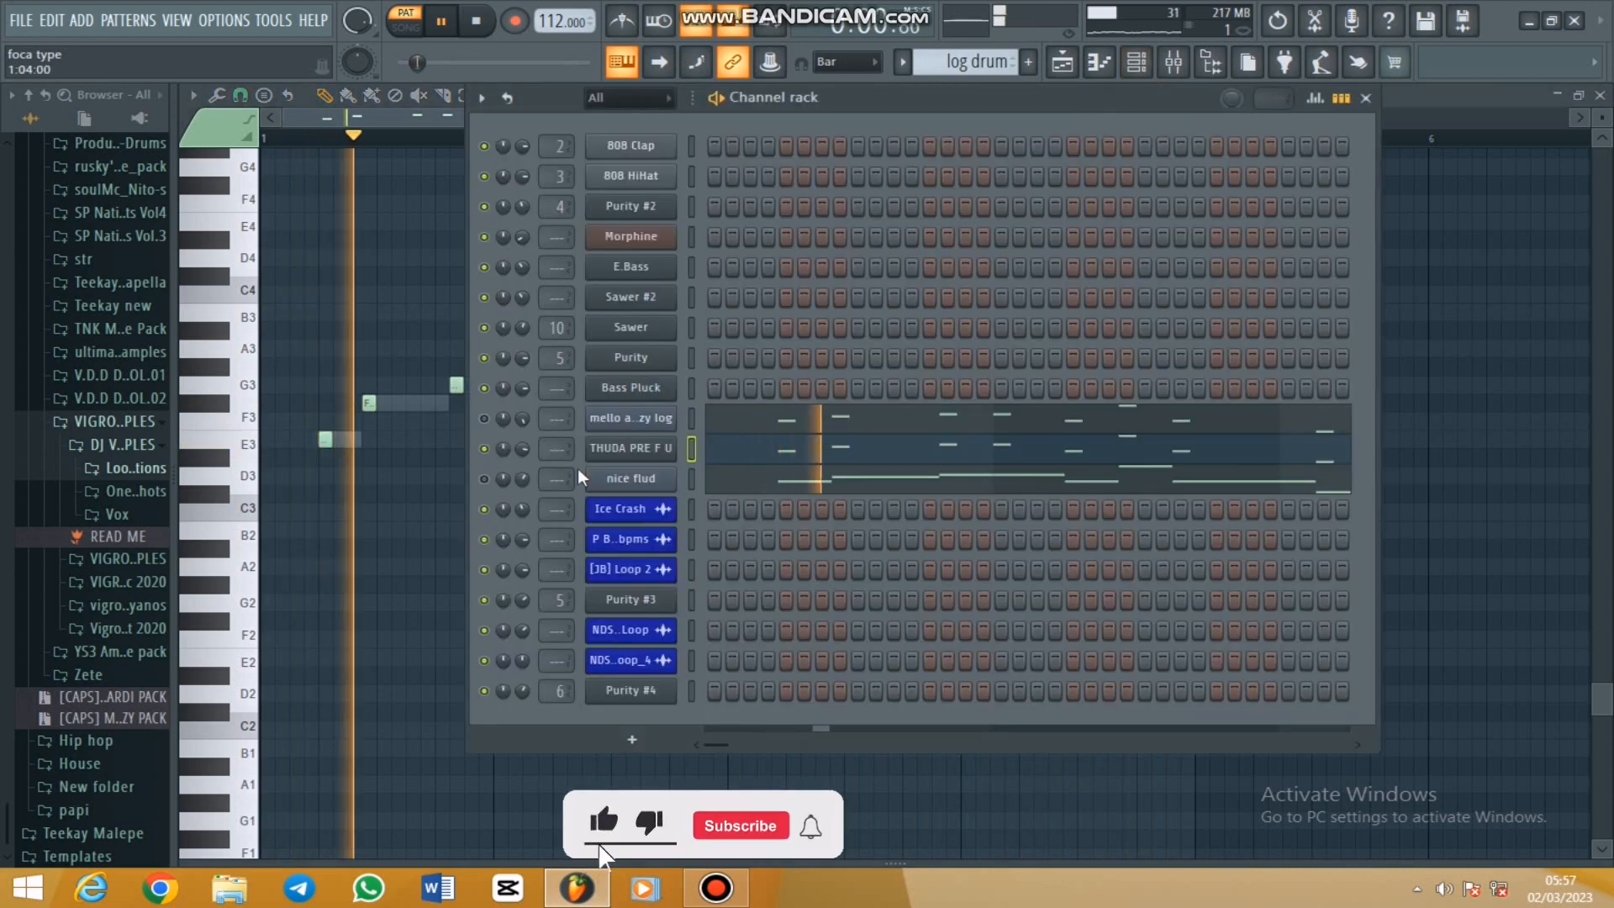
click(659, 450)
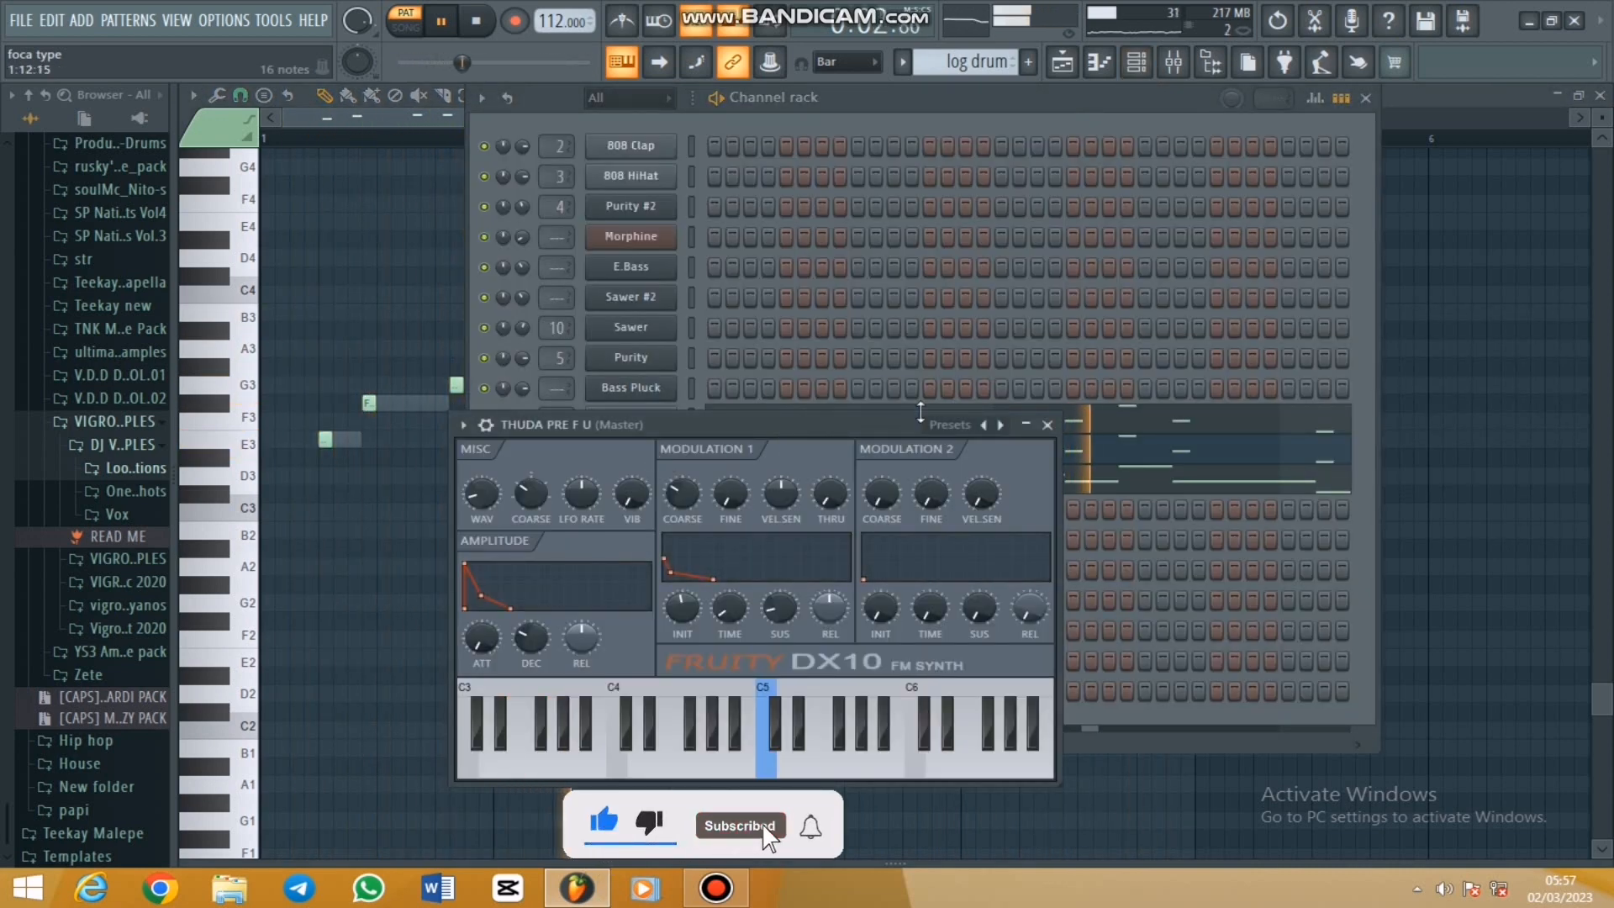
click(1001, 425)
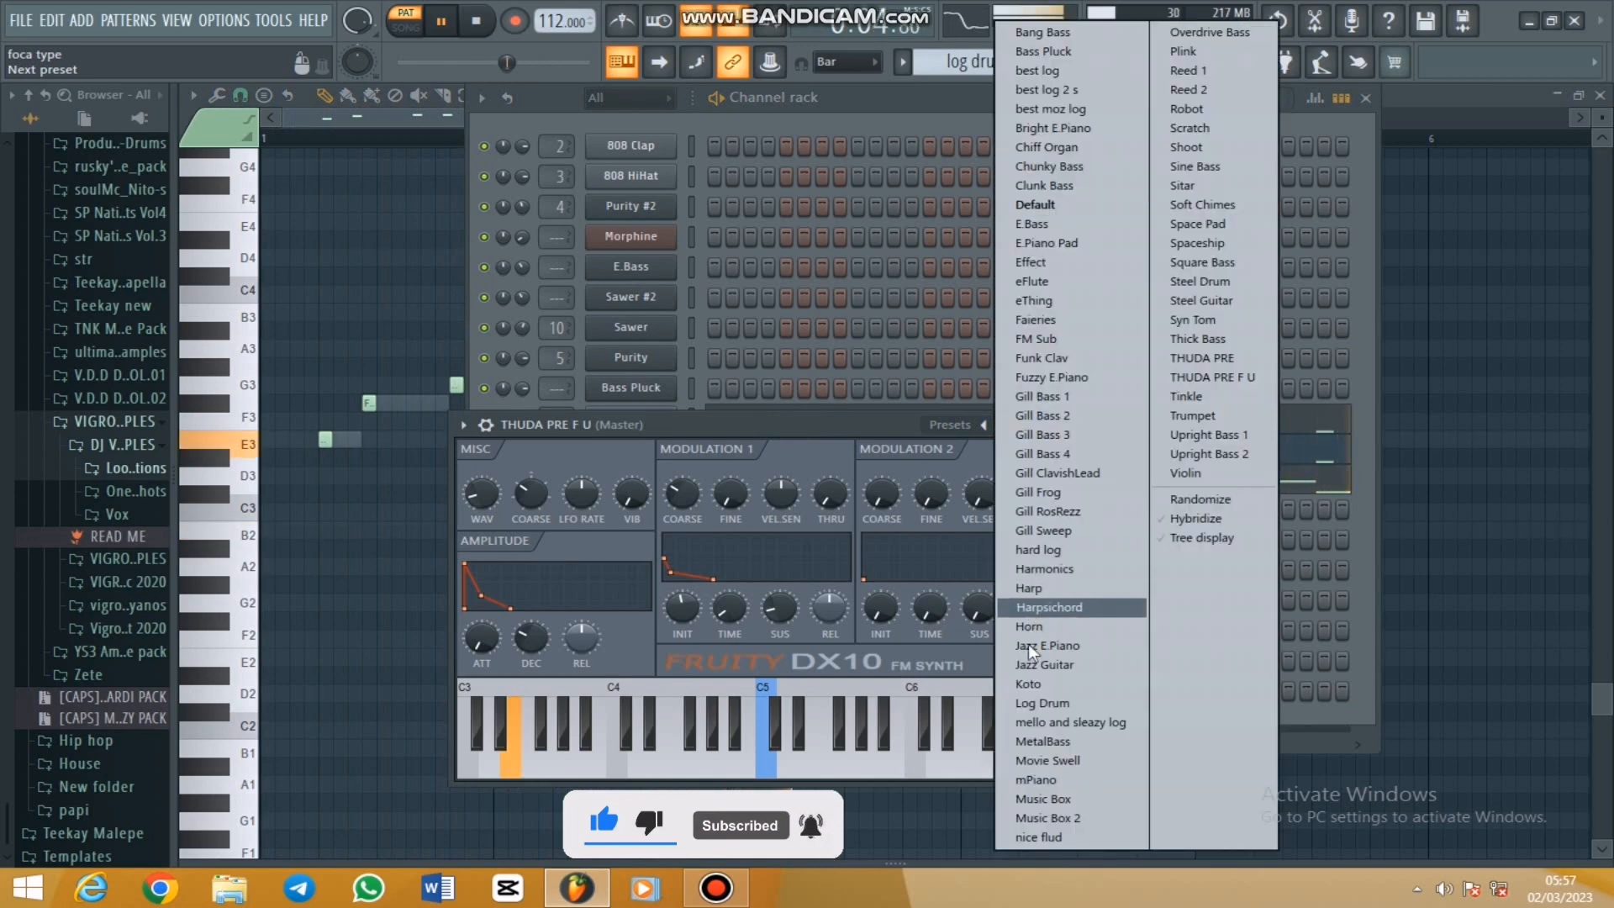
click(789, 423)
click(1048, 425)
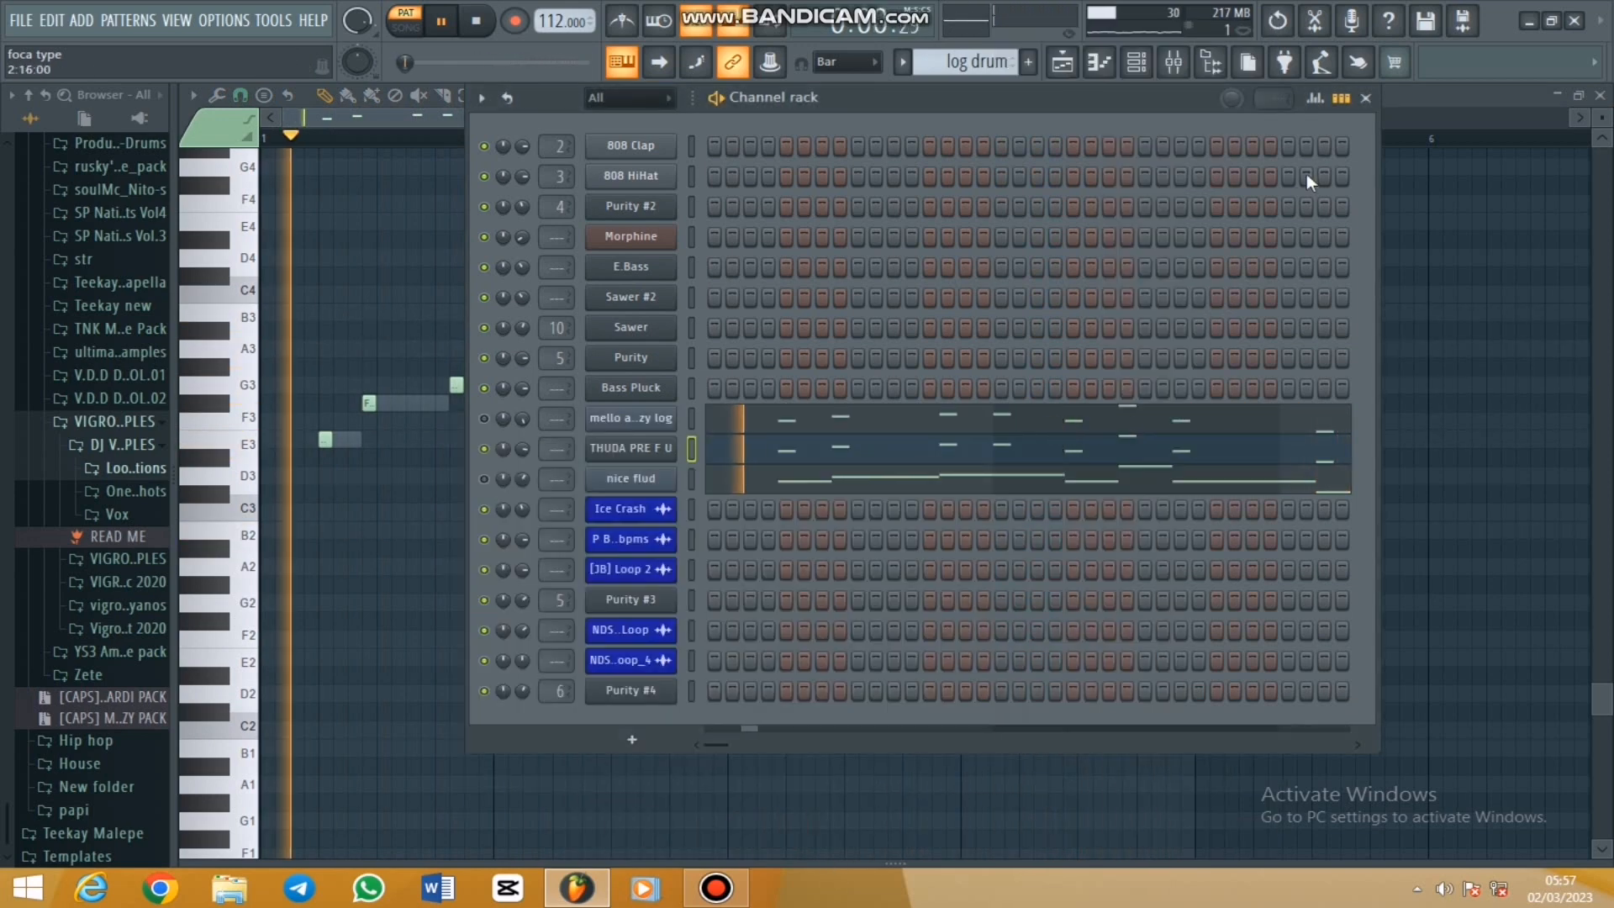
key(space)
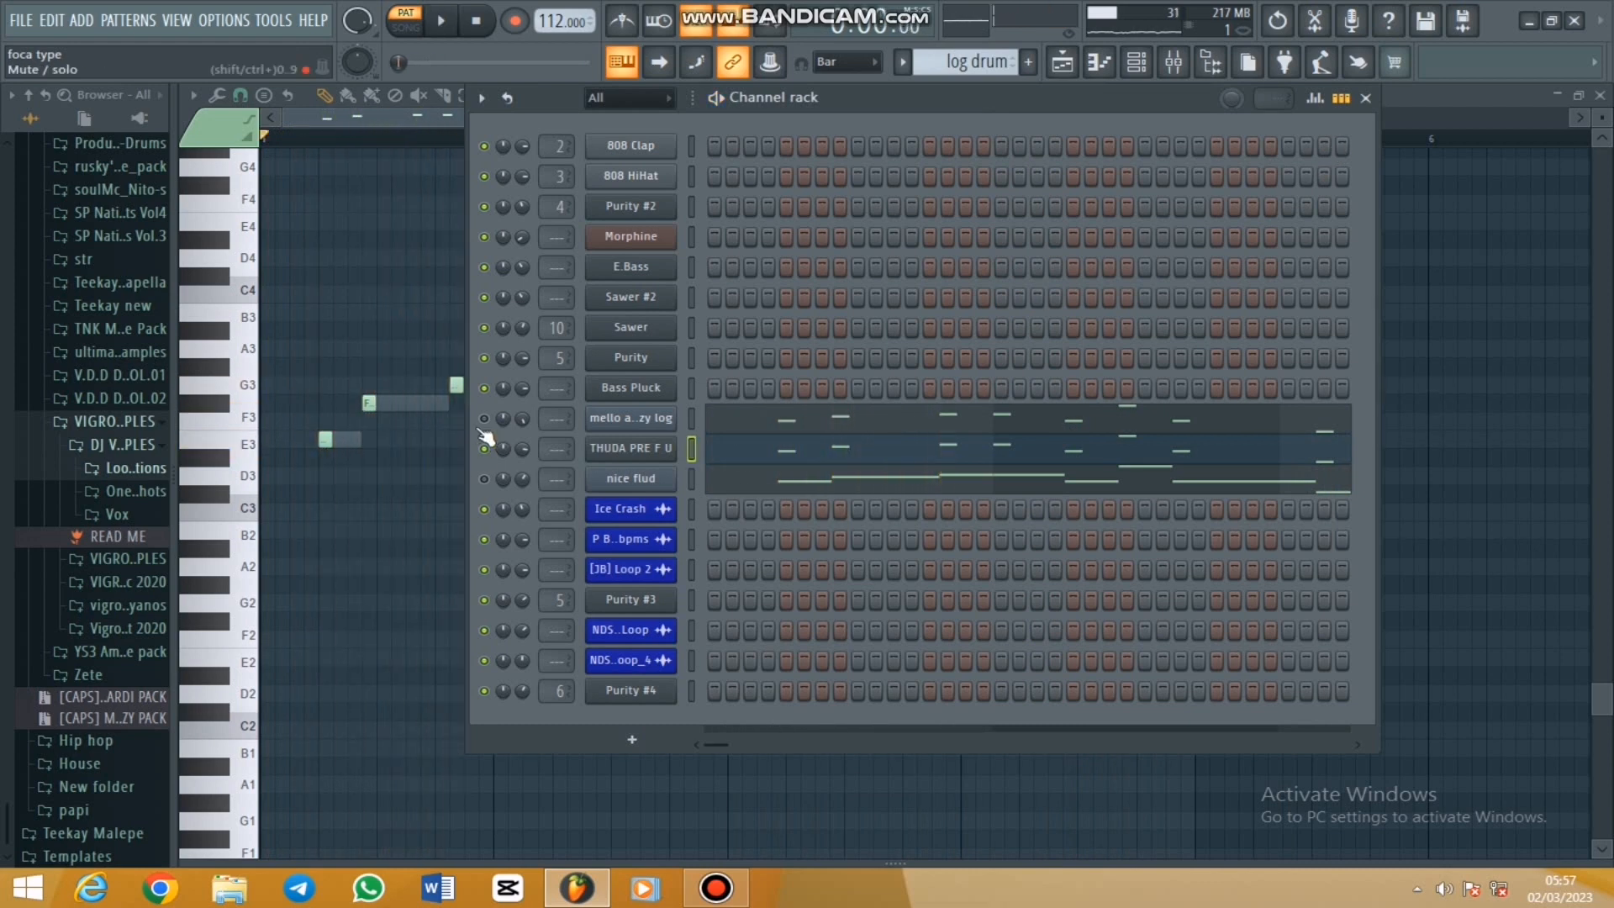
Mute THUDA PRE F U, unmute nice flud, and play the nice flud notes in the piano roll
right_click(485, 449)
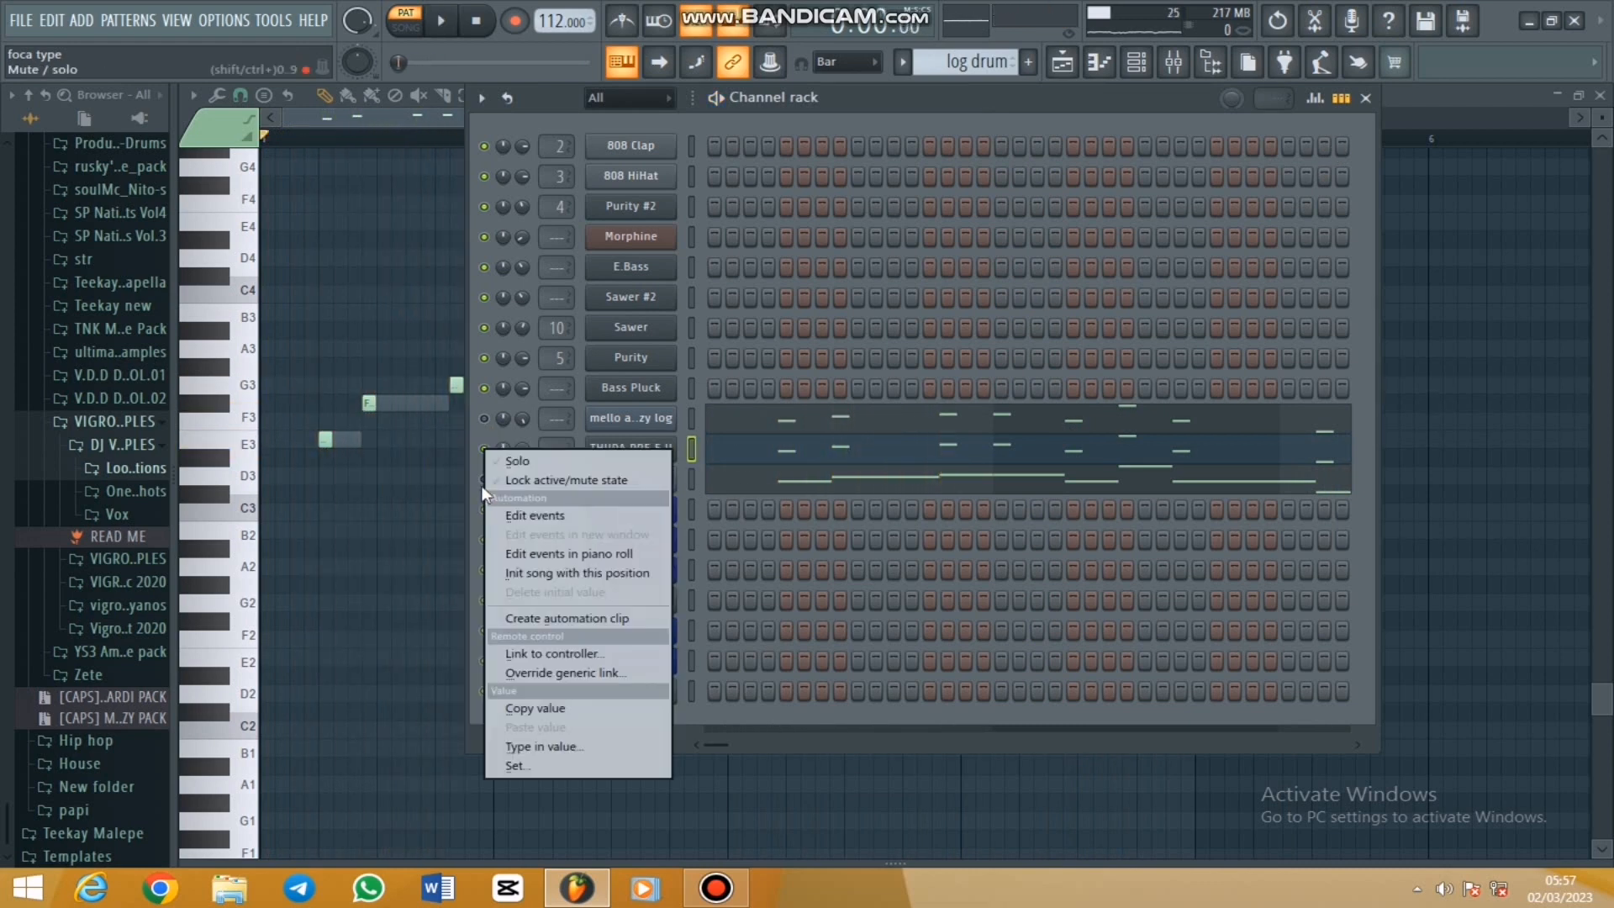
click(475, 456)
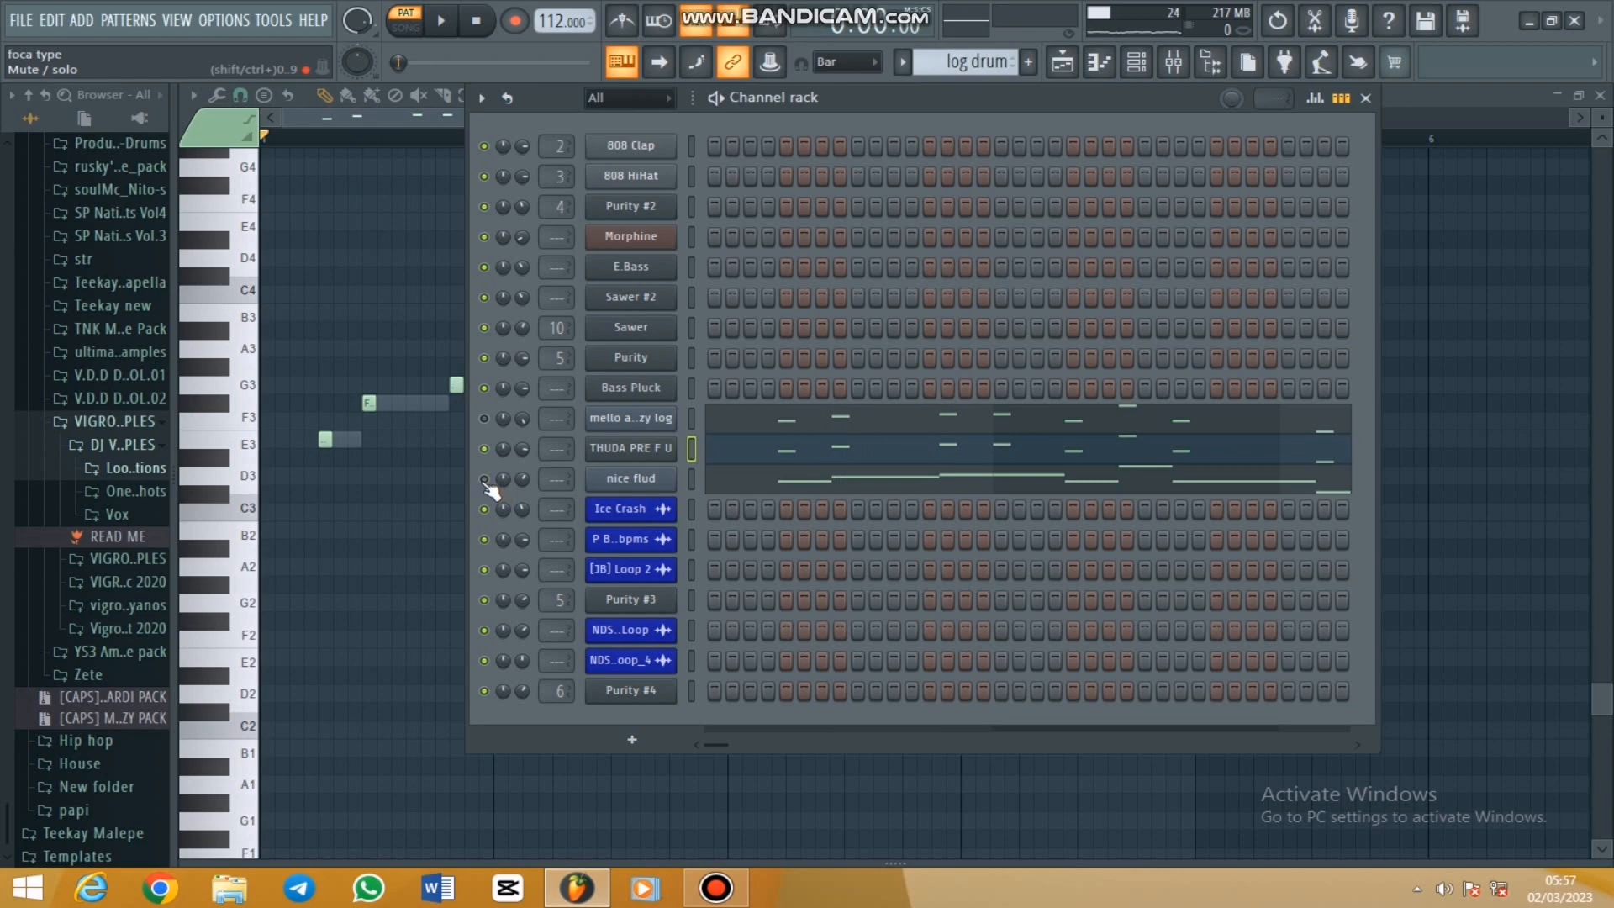
click(742, 492)
key(space)
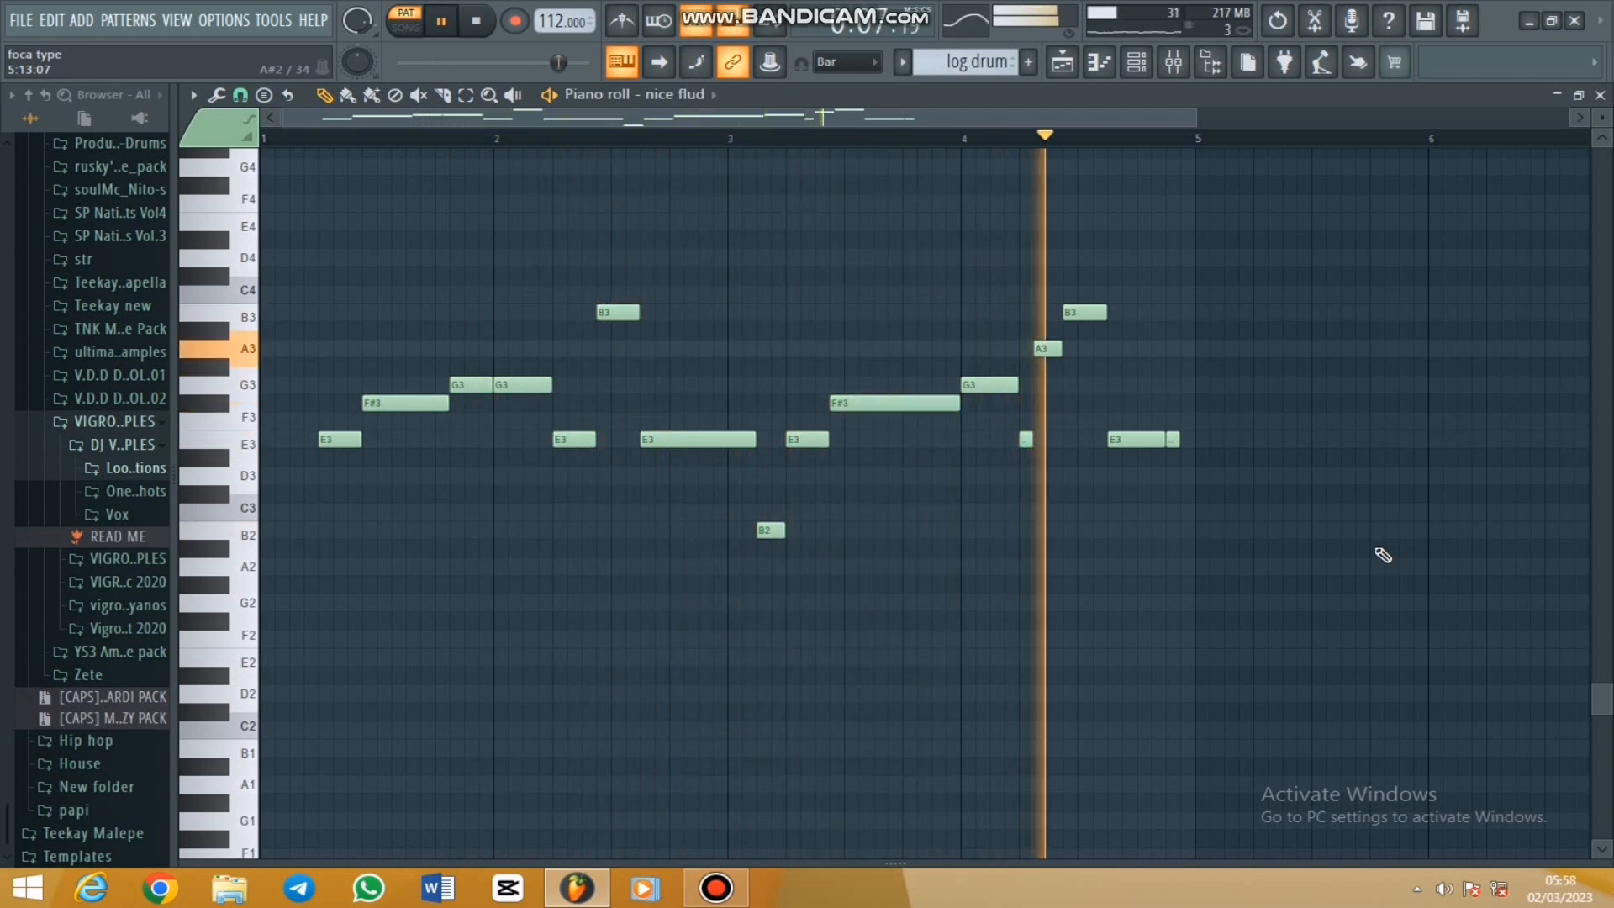
Inspect the preset loaded in the nice flud channel's instrument, close it and stop playback
click(1137, 64)
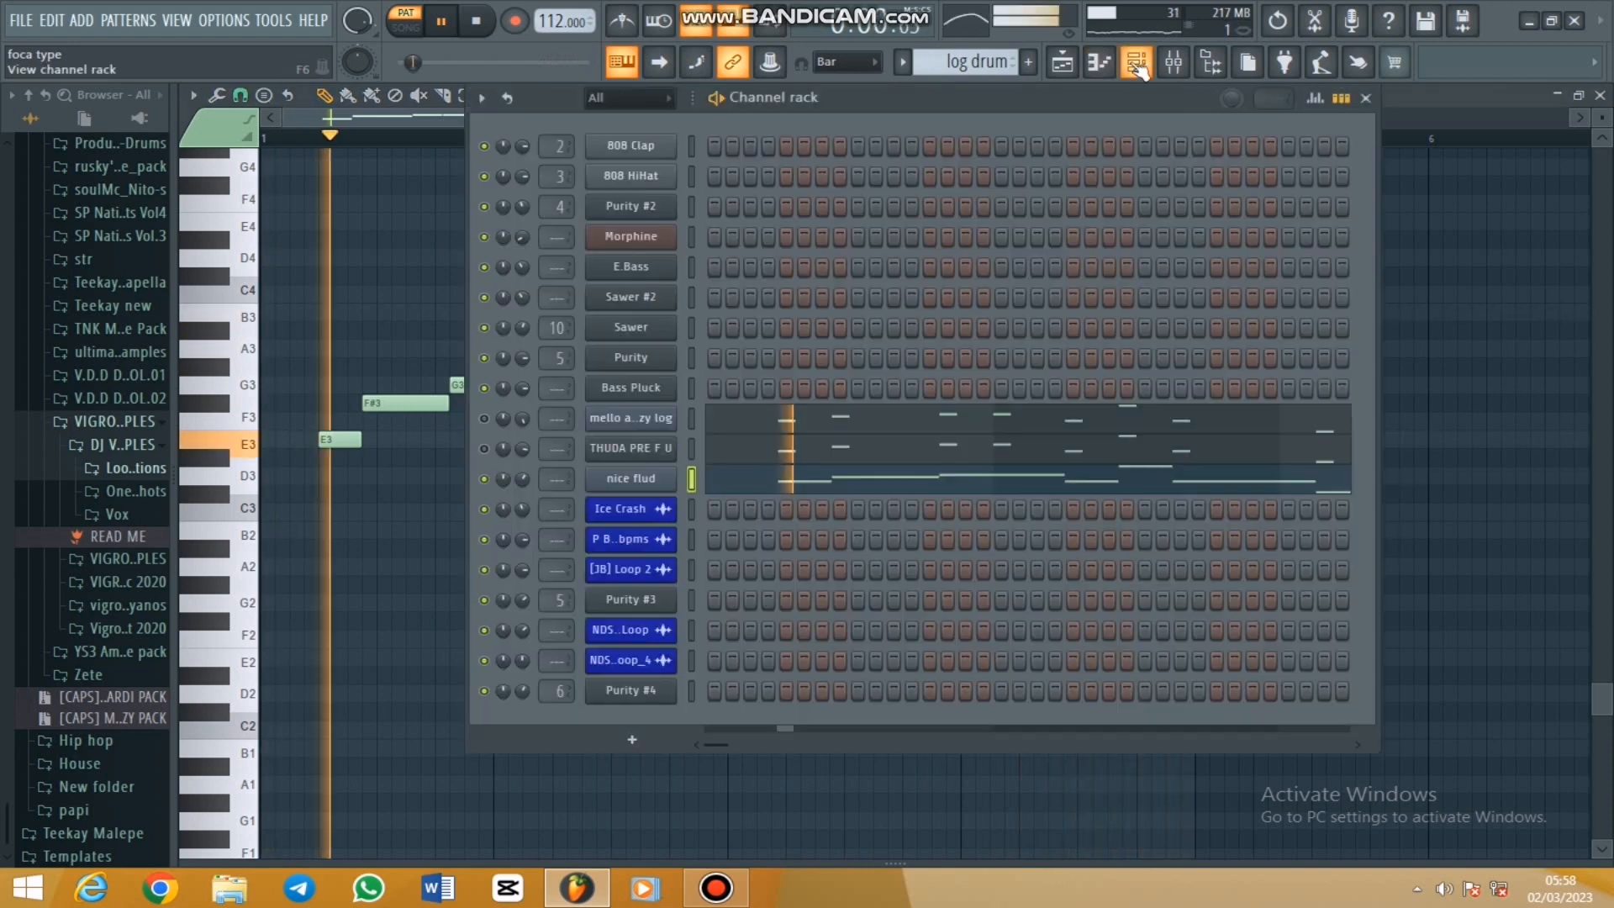
click(644, 485)
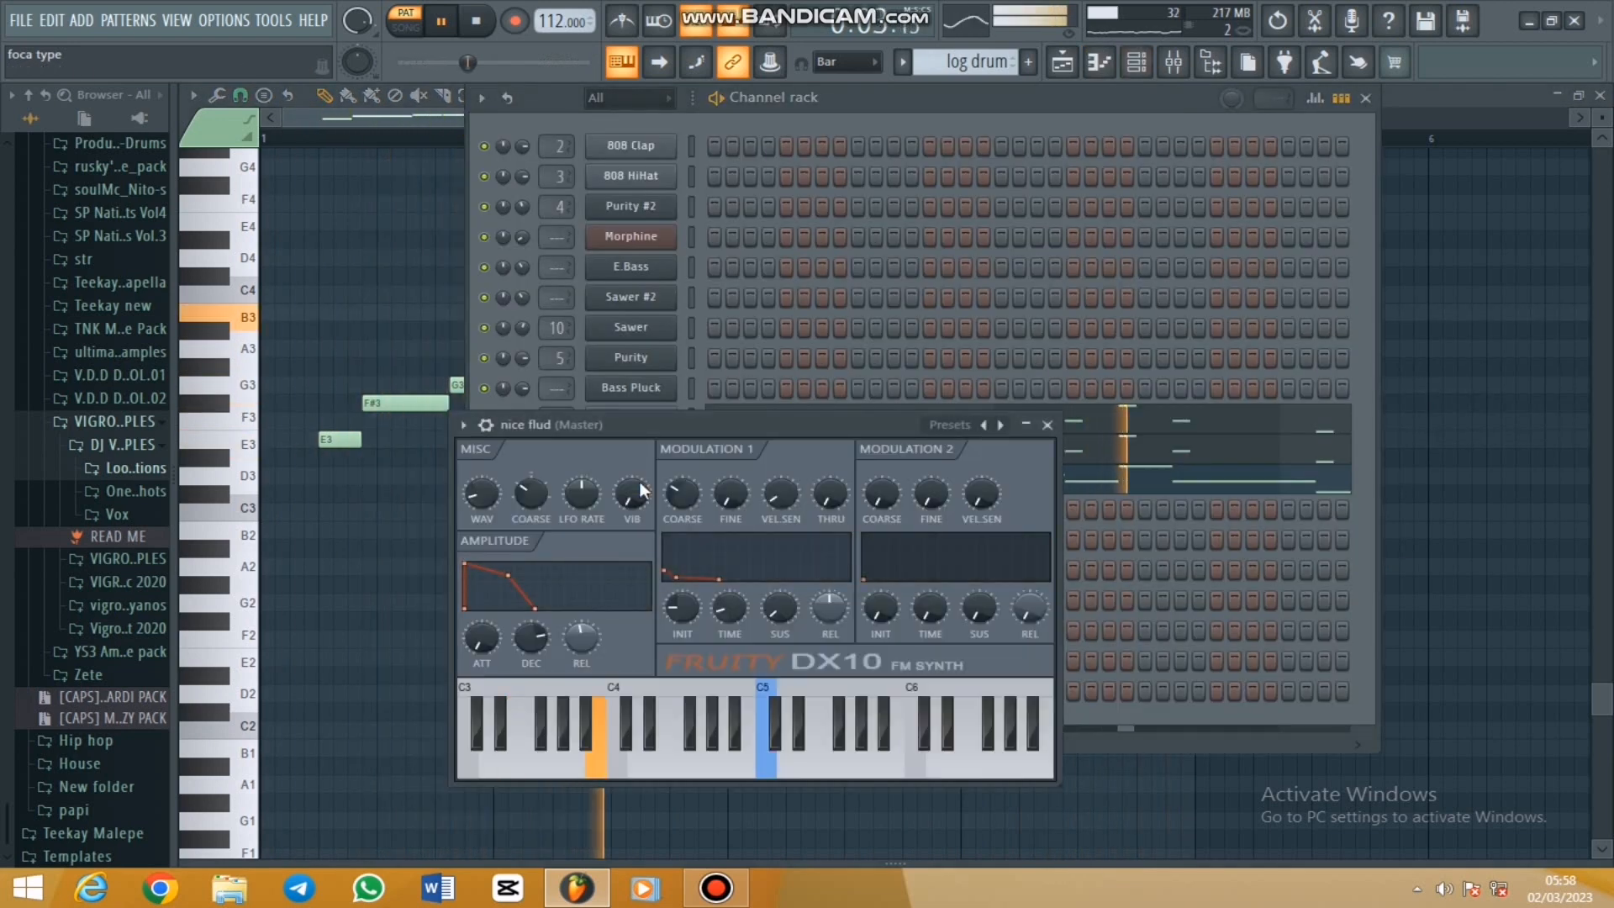
click(1000, 424)
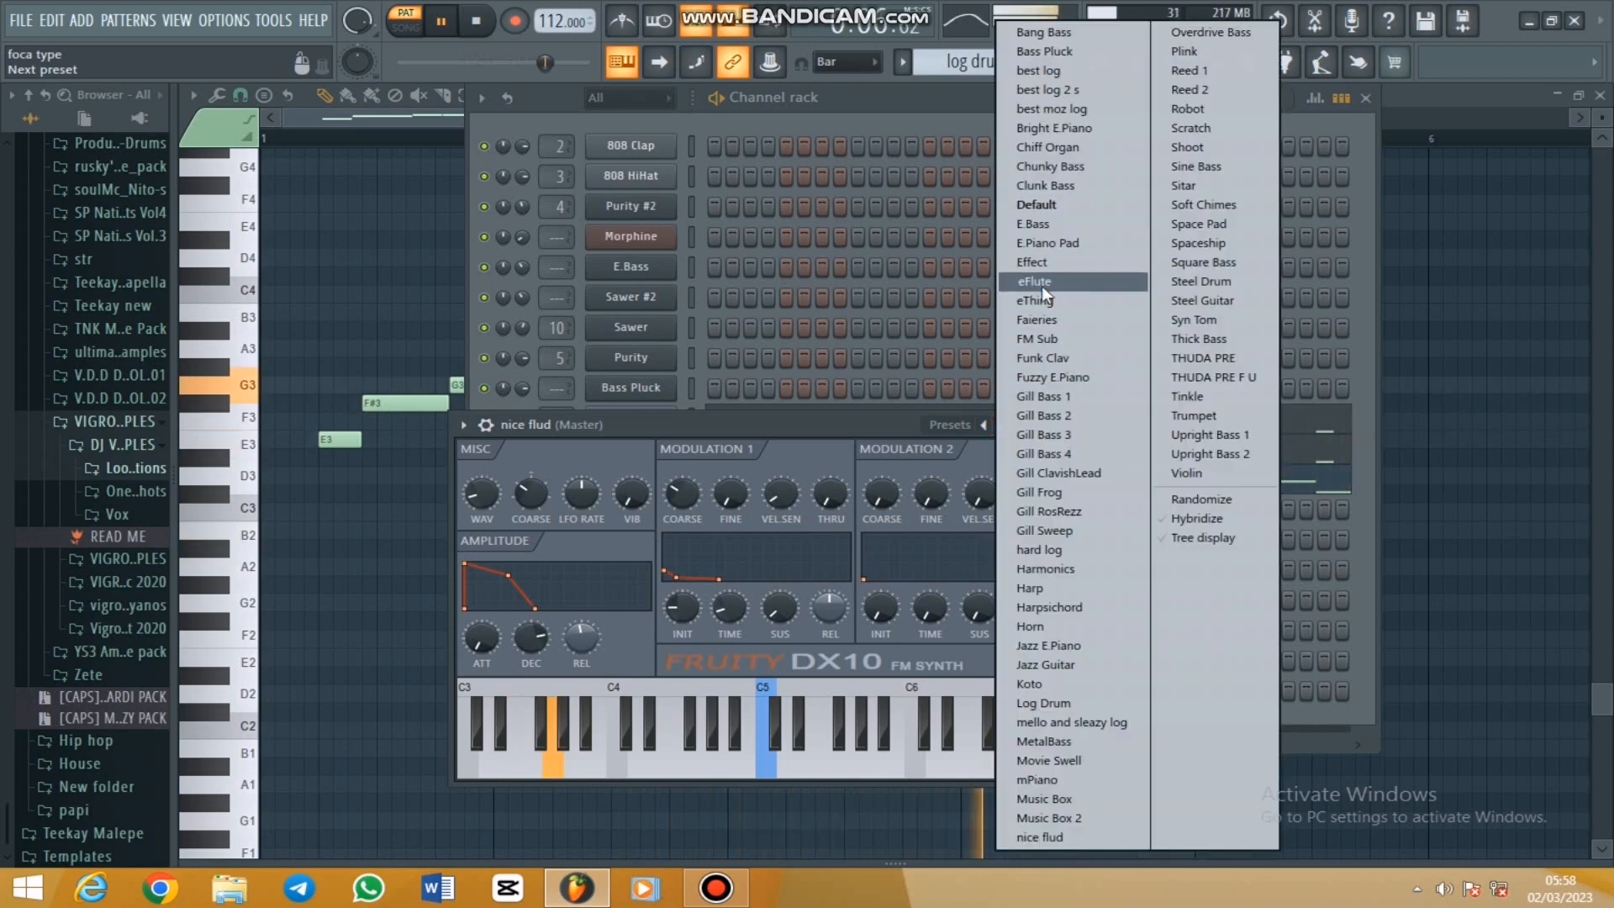
click(785, 427)
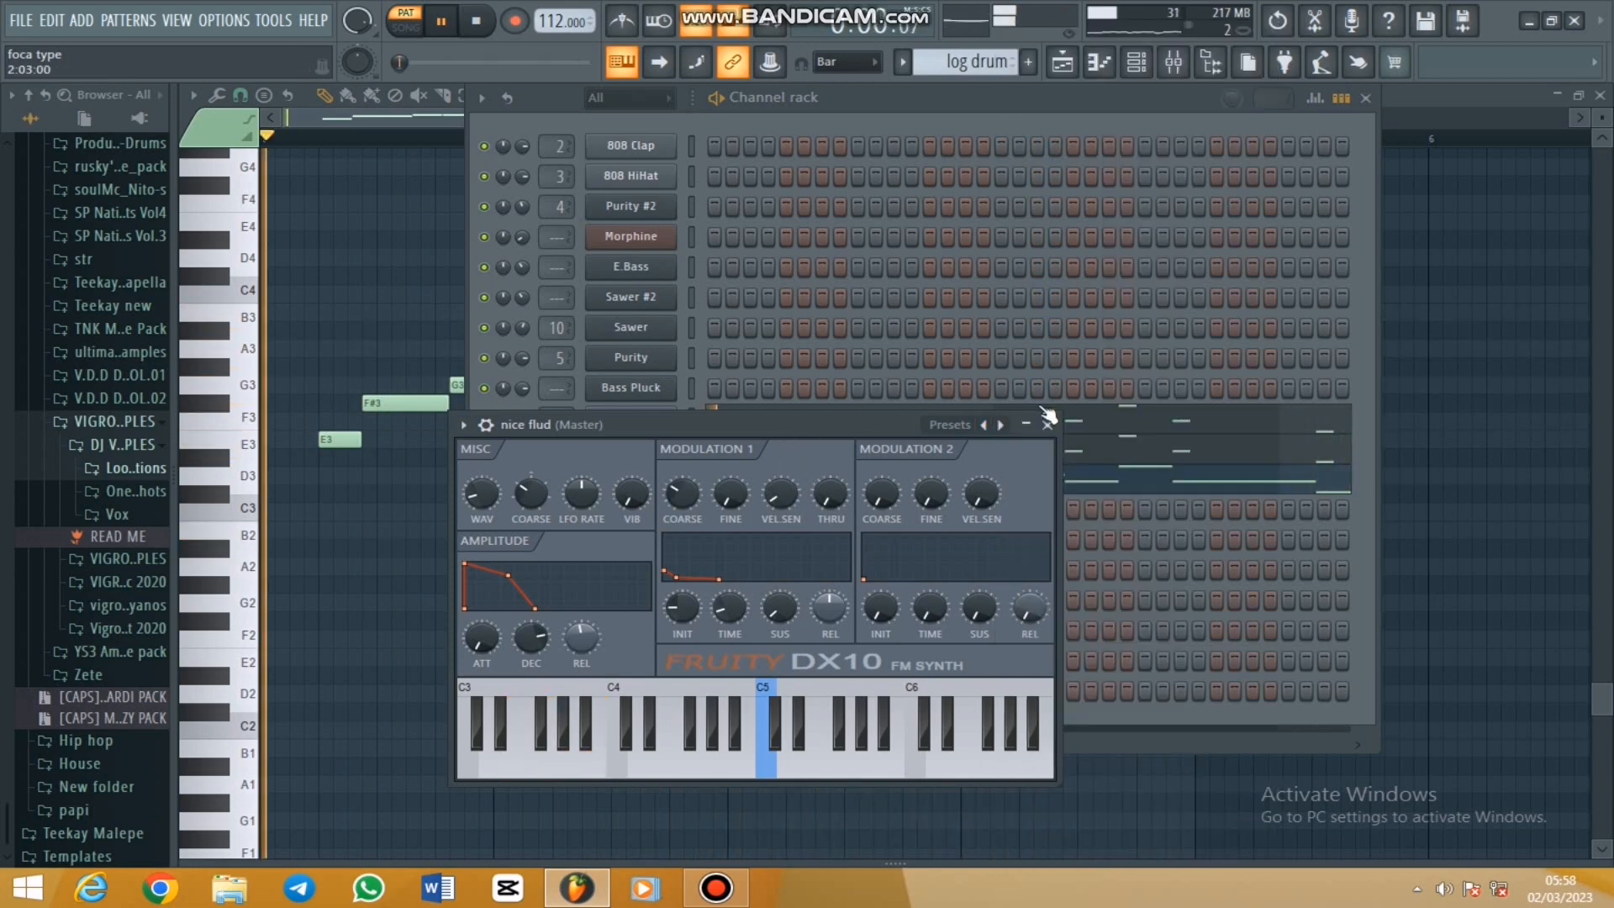
click(1047, 424)
key(space)
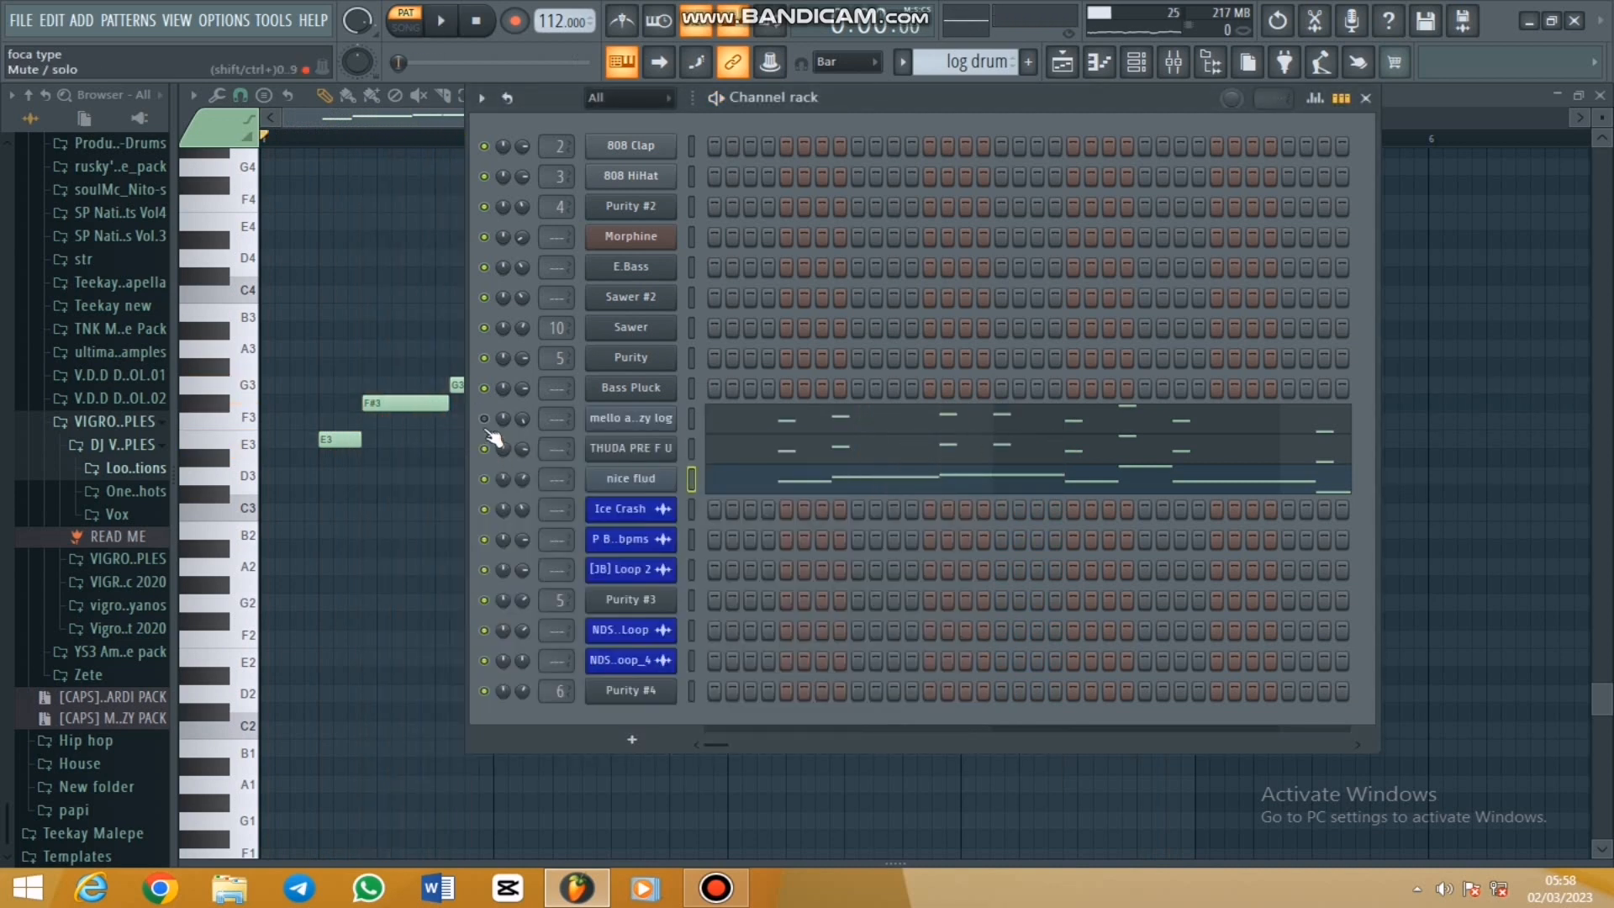
Unmute mello and sleazy log and THUDA PRE F U, audition the three layered log drum channels together, and close the channel rack
key(space)
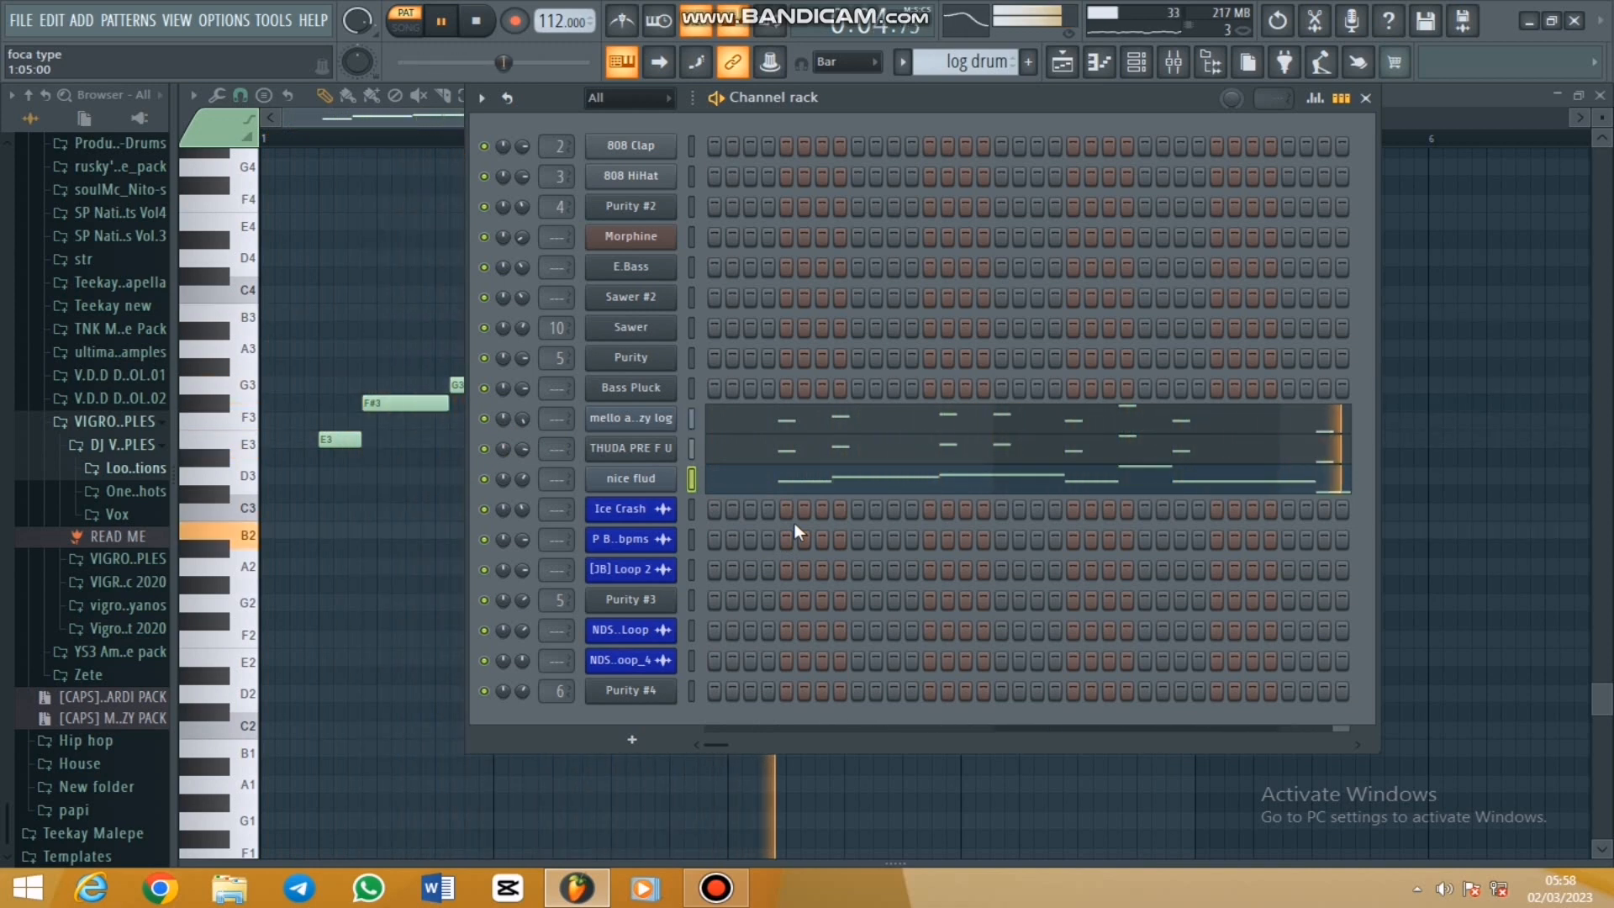
key(space)
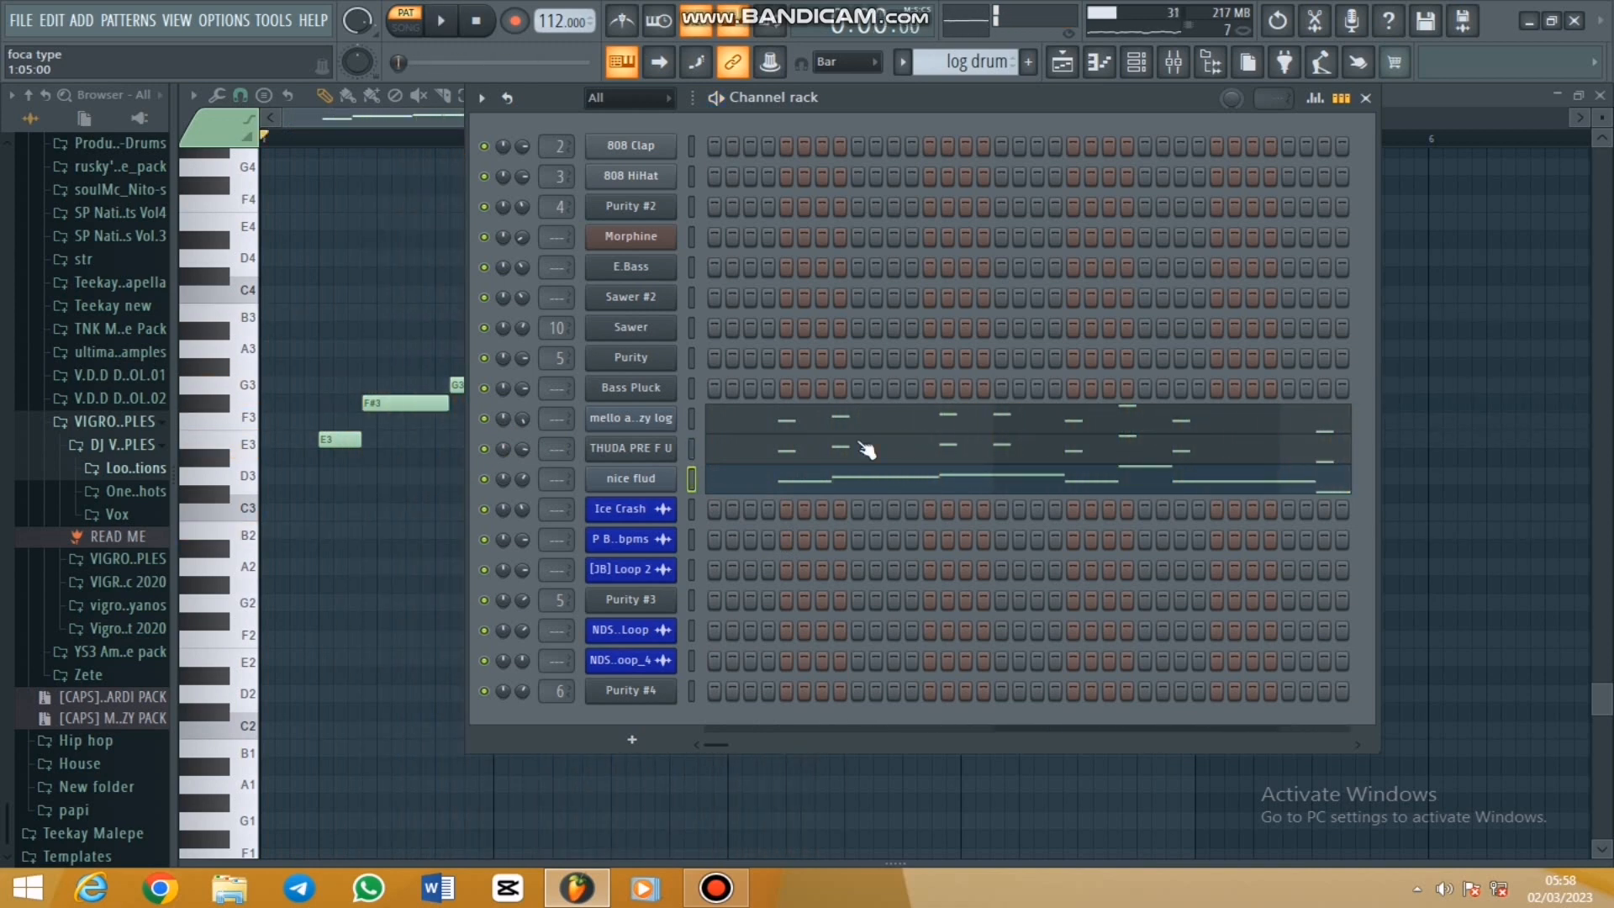
click(1365, 98)
Open the Purity #3 pattern from playlist track 13 in the piano roll, bring all its notes into view and play them
click(1063, 63)
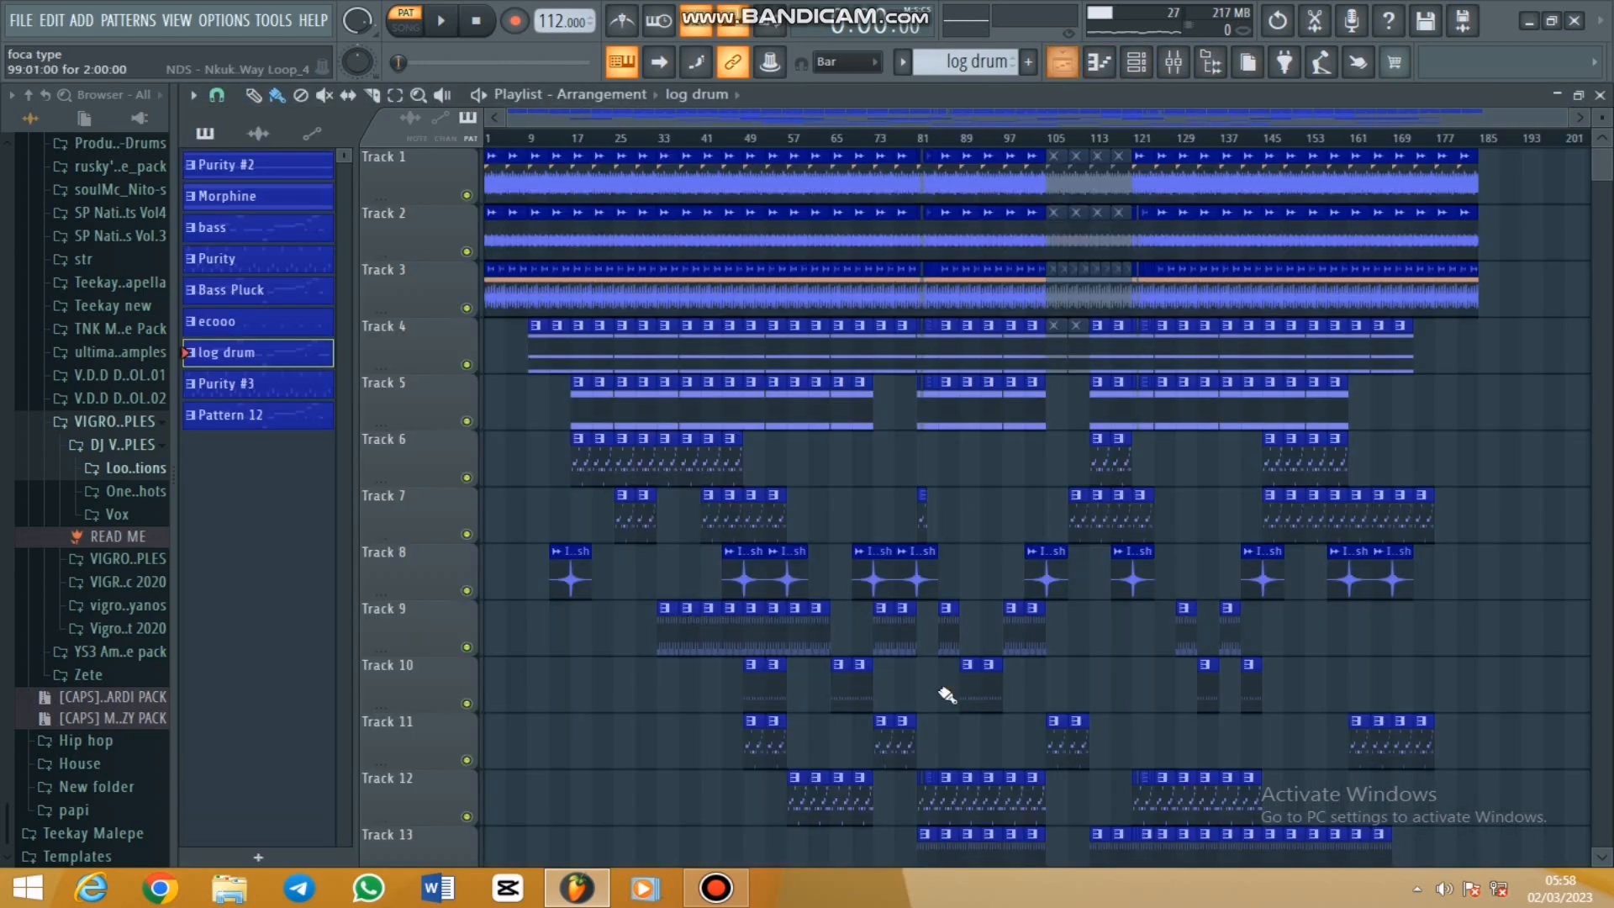
scroll(894, 829, down, 2)
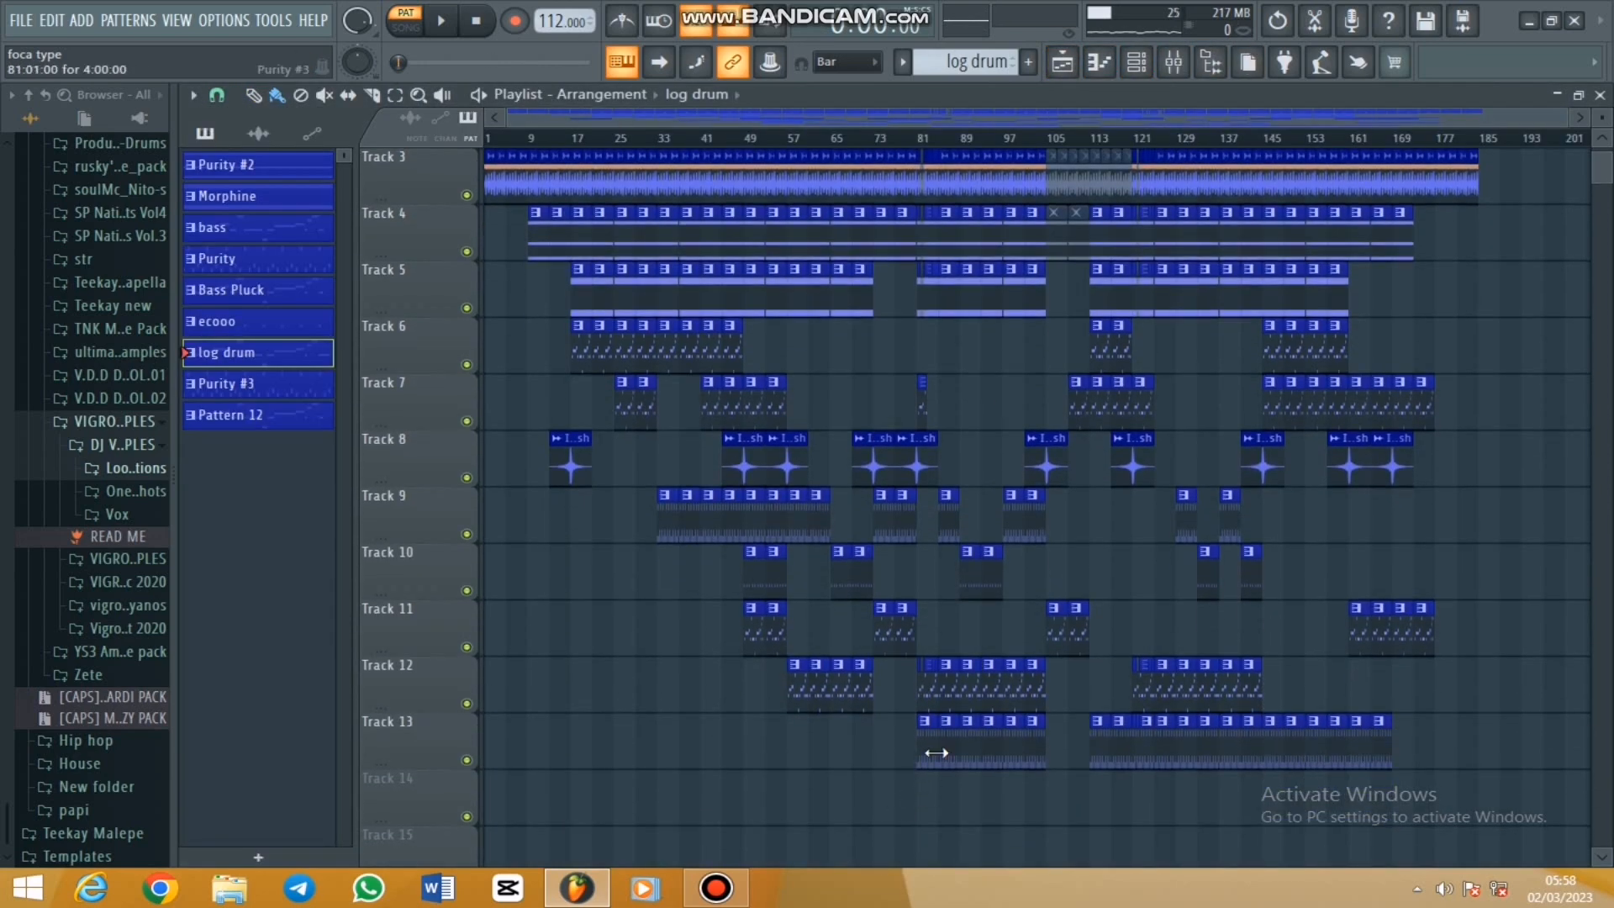
double_click(948, 740)
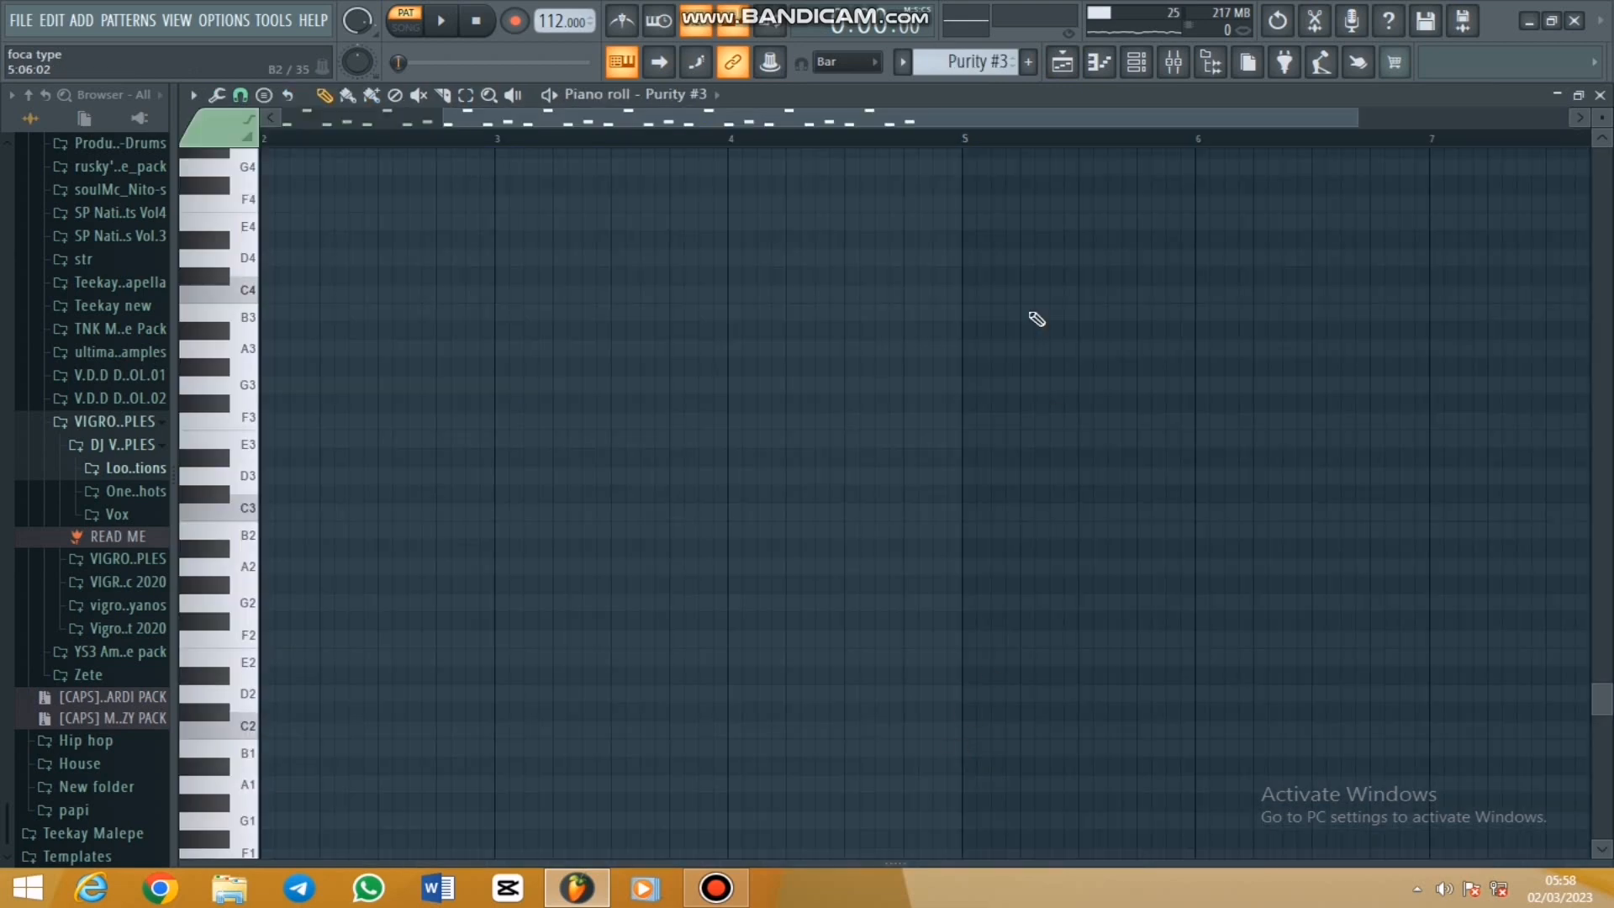
drag(448, 118, 283, 118)
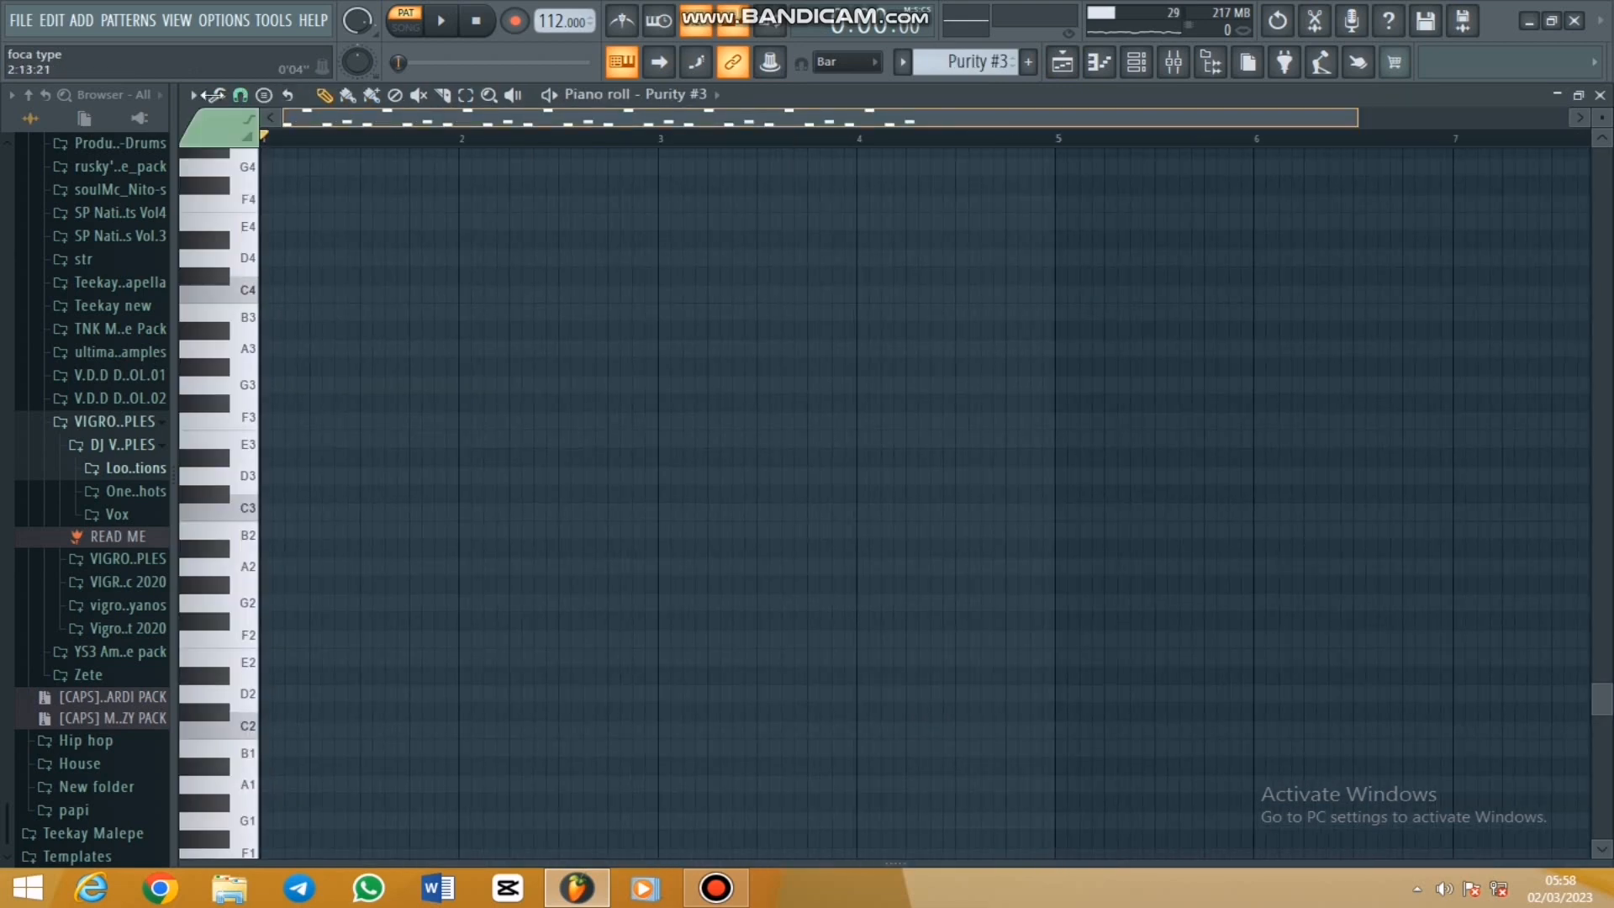
scroll(448, 290, up, 10)
scroll(446, 288, up, 1)
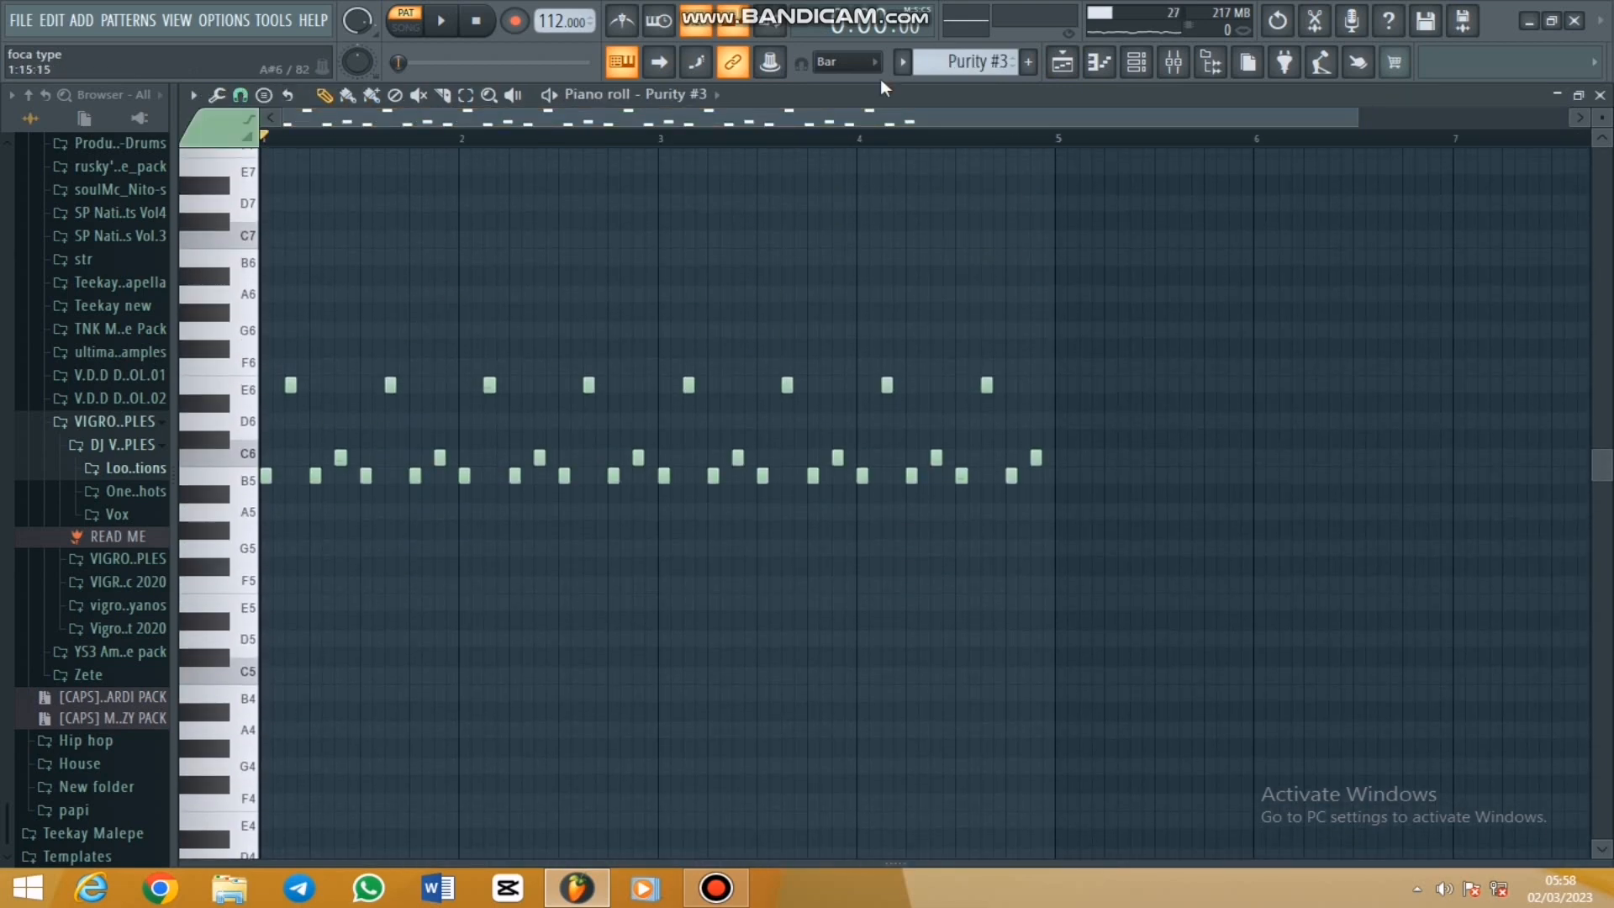
click(1172, 63)
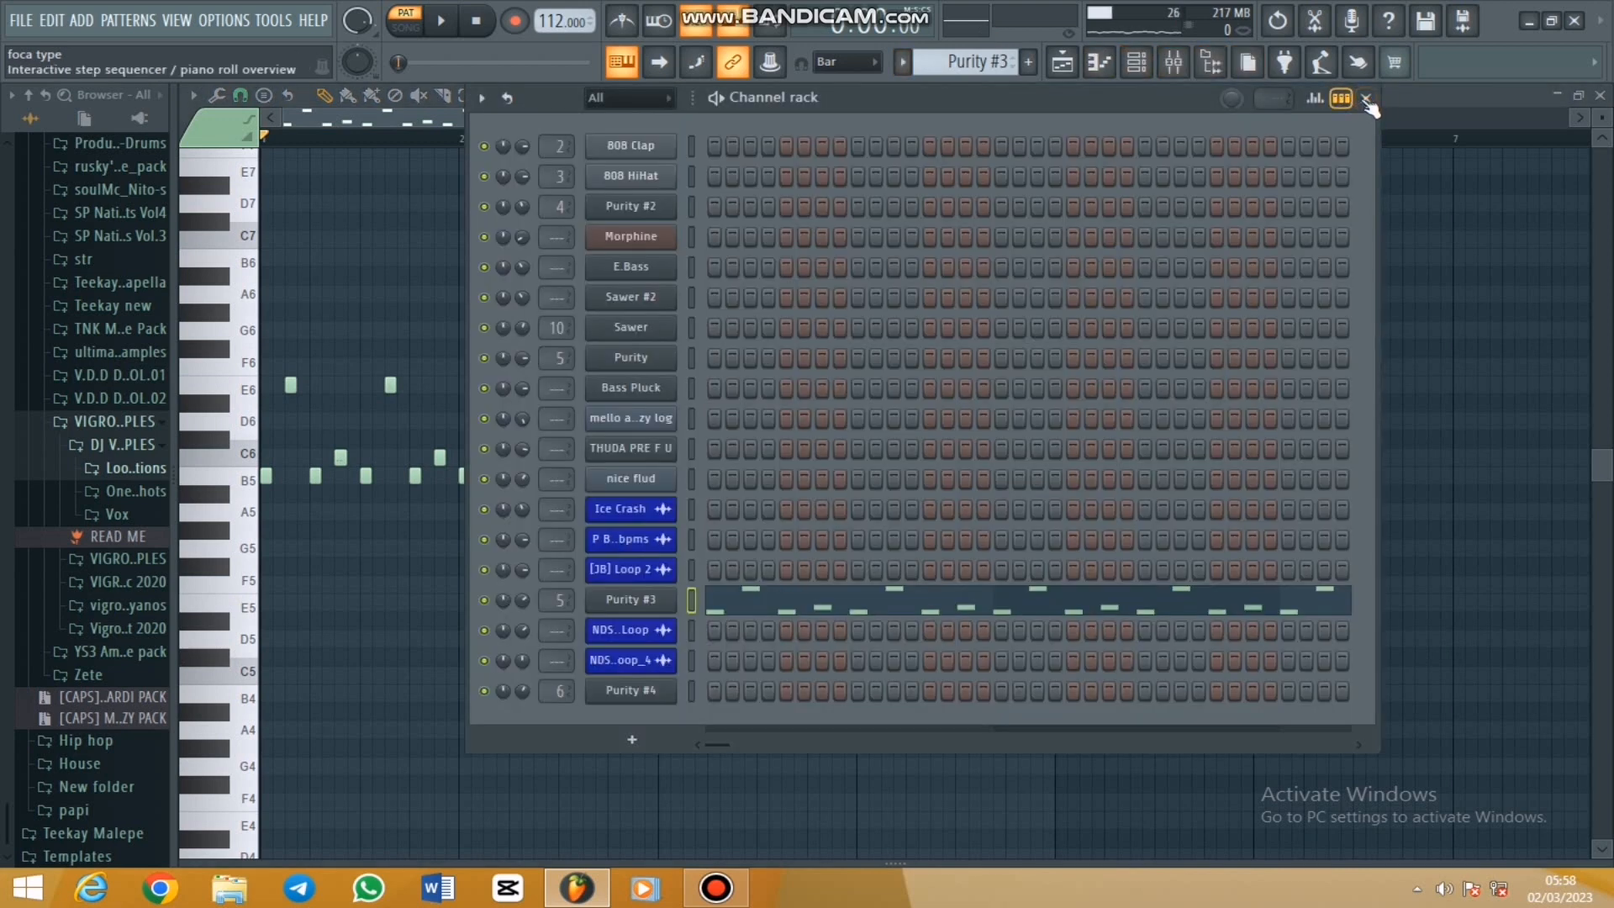
click(1368, 98)
key(space)
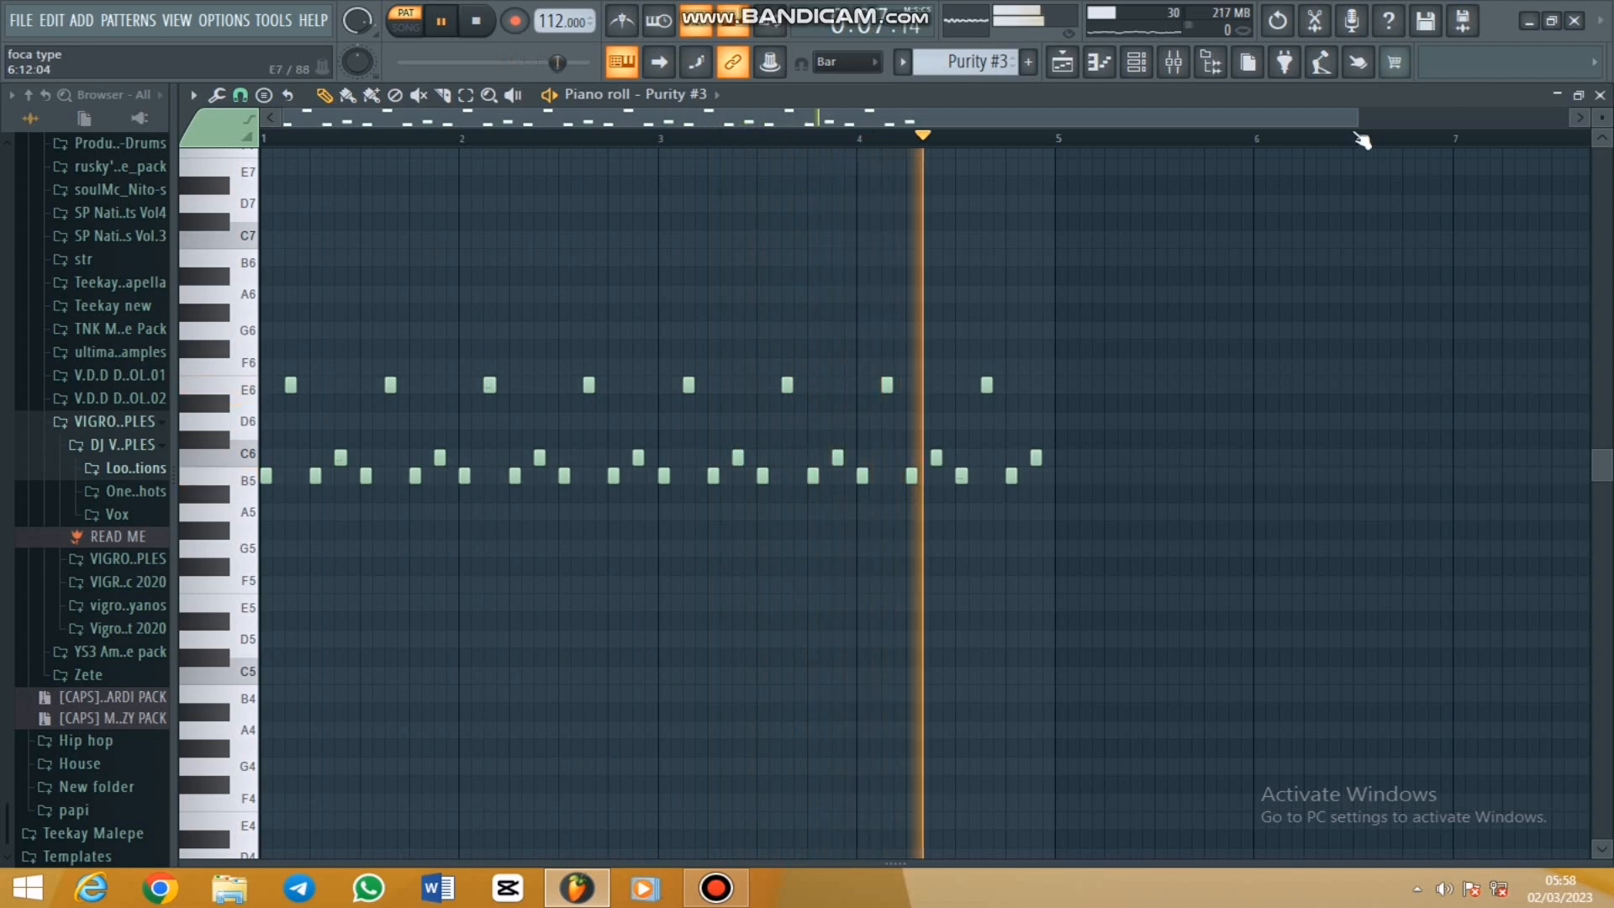
Inspect the preset loaded in the Purity #3 channel's instrument, close it with the channel rack and stop playback
click(1142, 69)
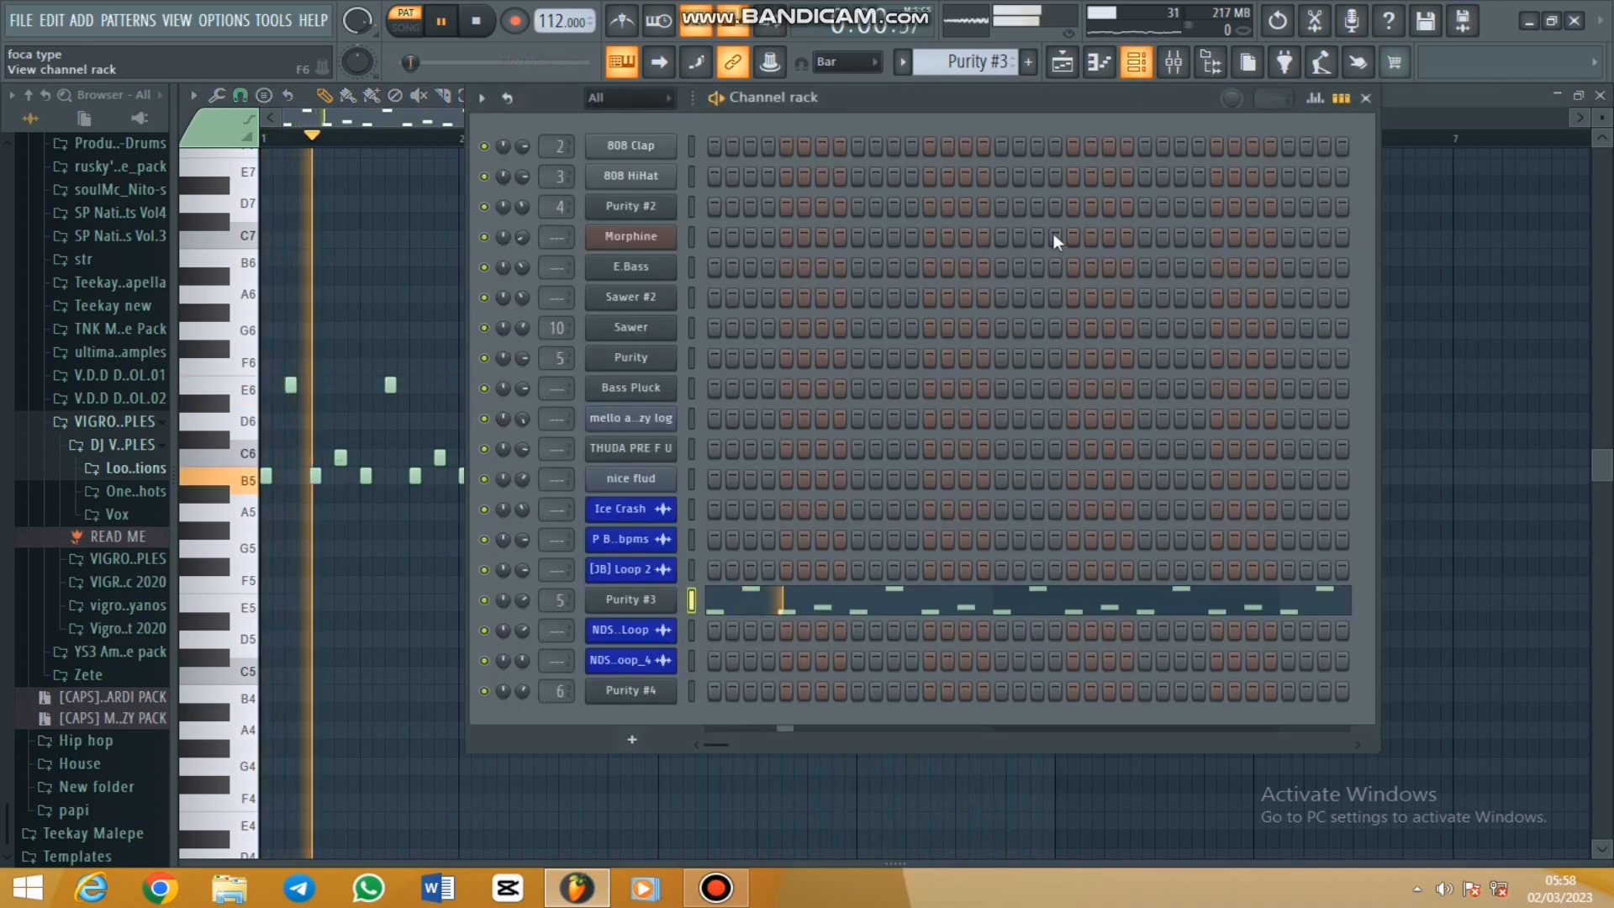
click(632, 602)
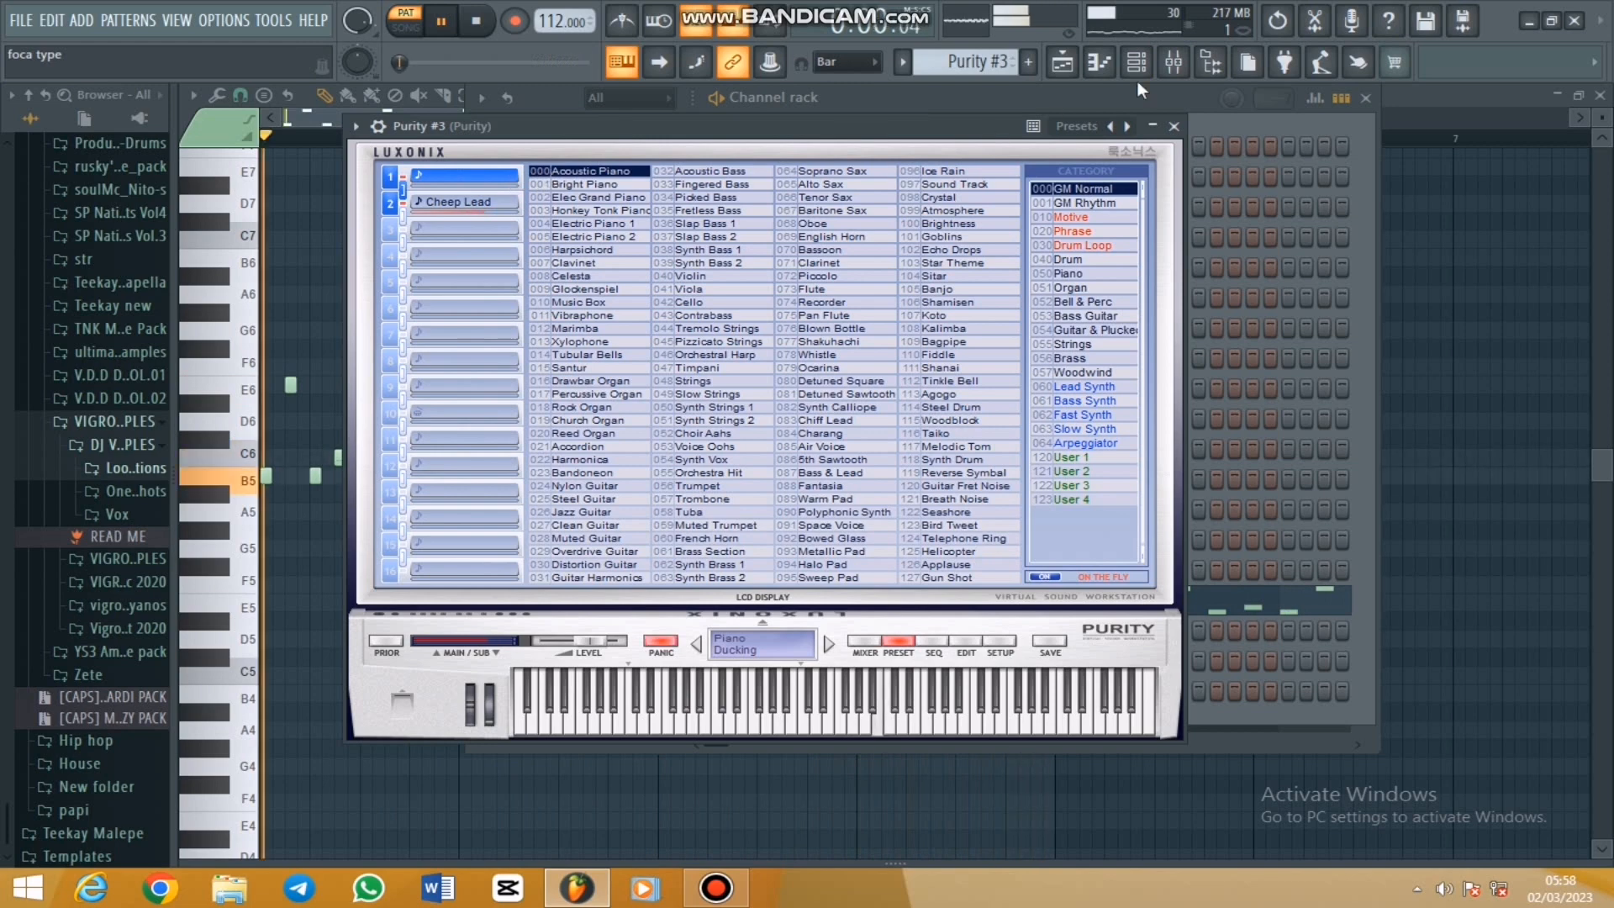
click(1175, 127)
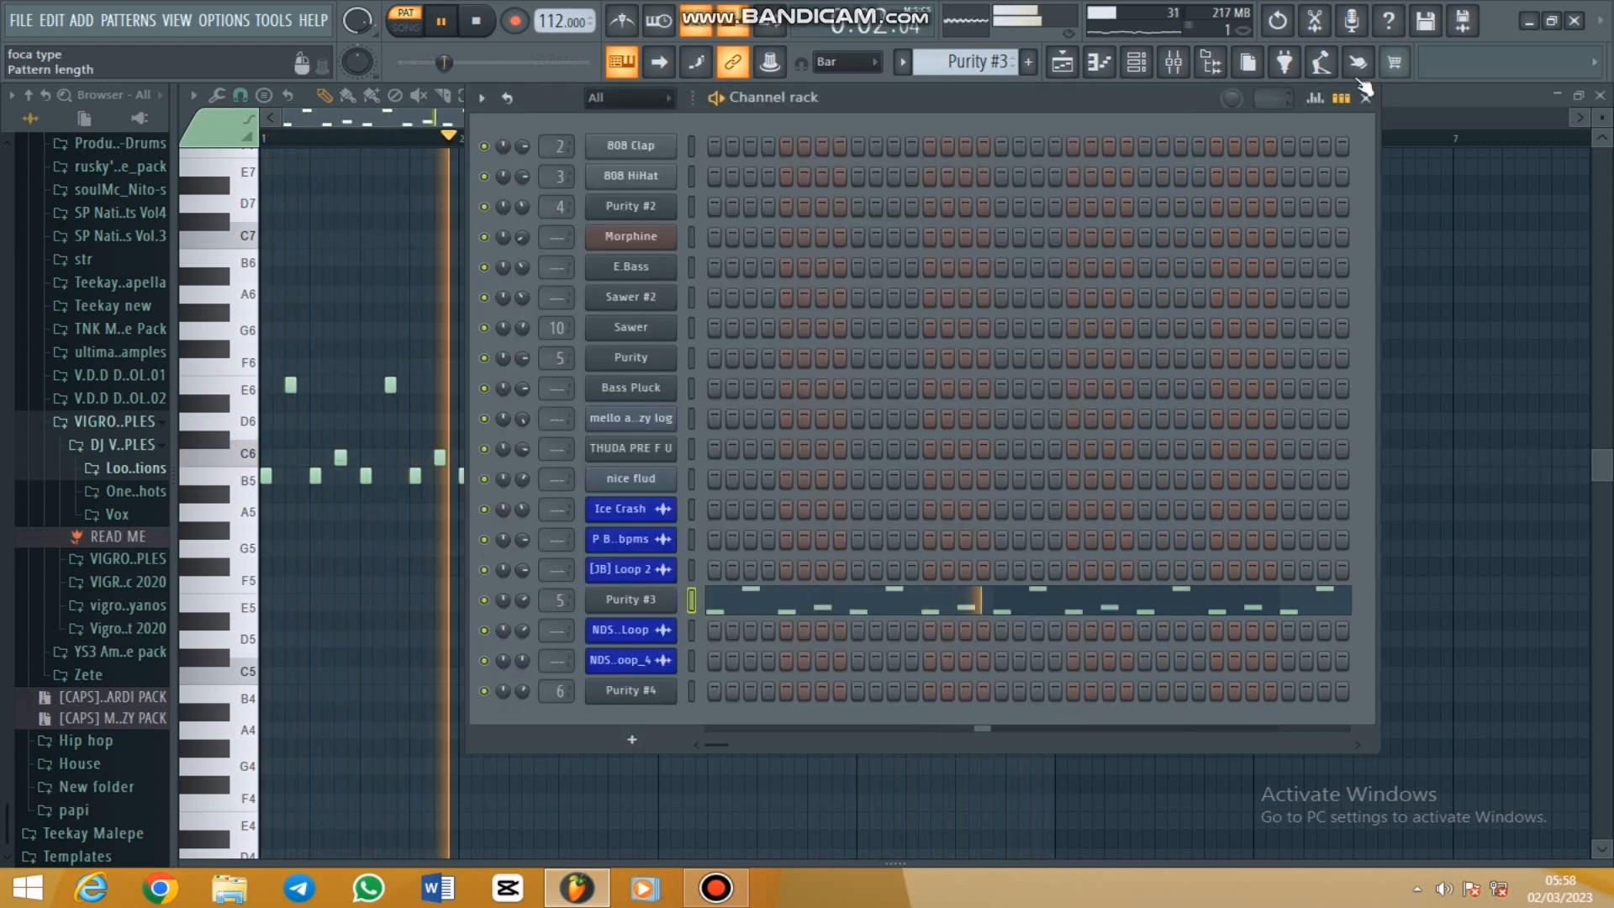
click(1366, 96)
key(space)
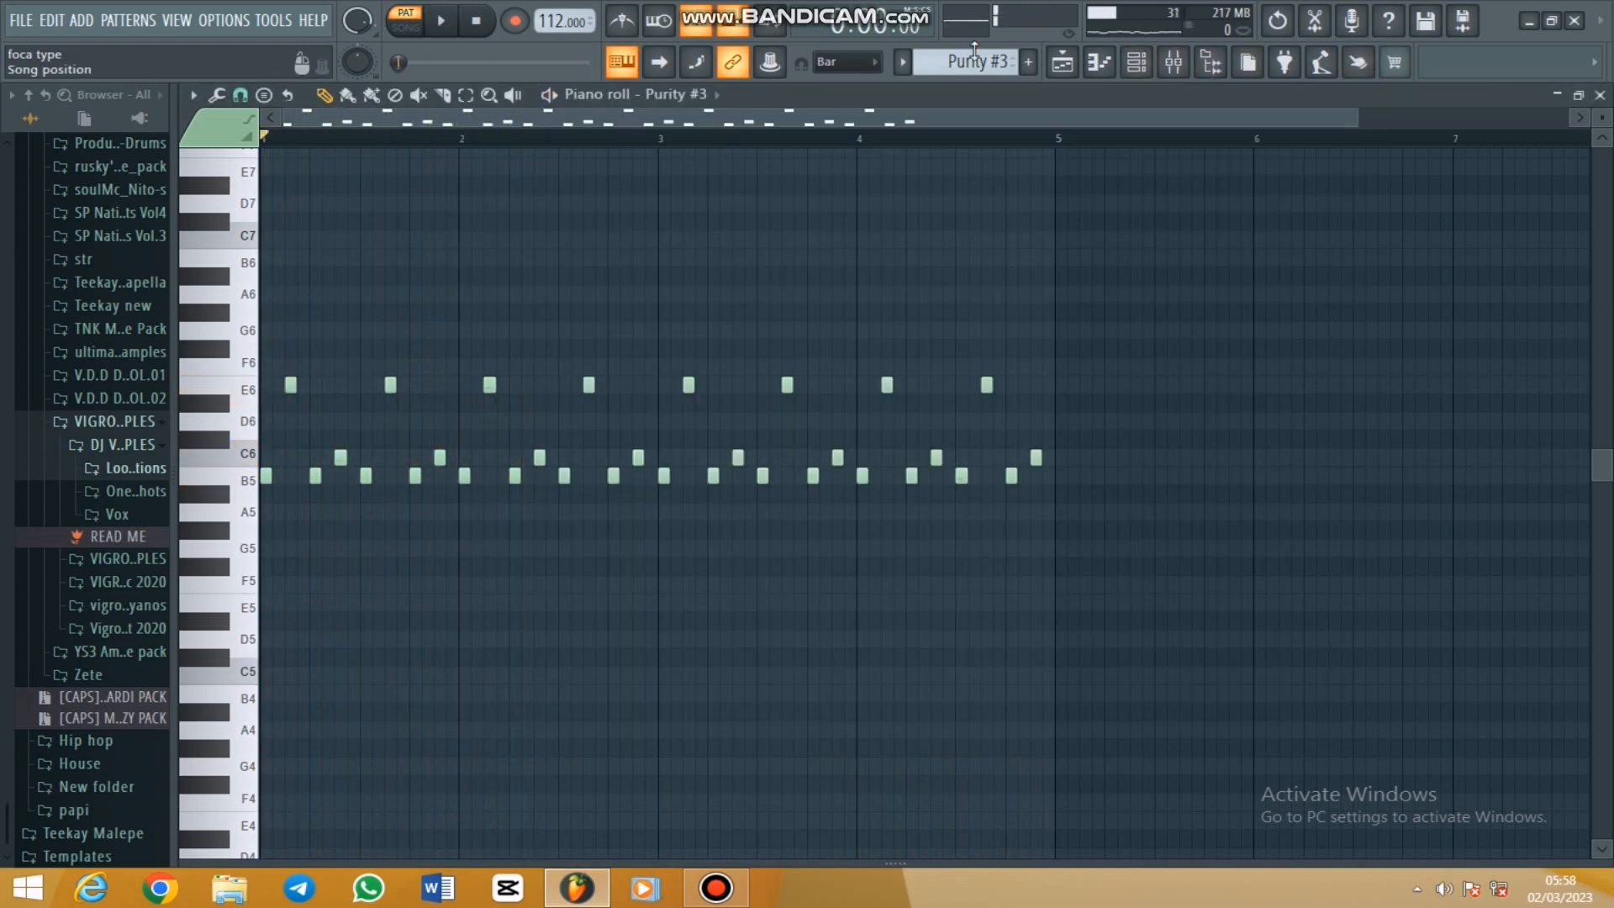
Solo track 8 in the playlist, audition its first crash clip from about bar 15, then stop and unsolo the track
click(1061, 62)
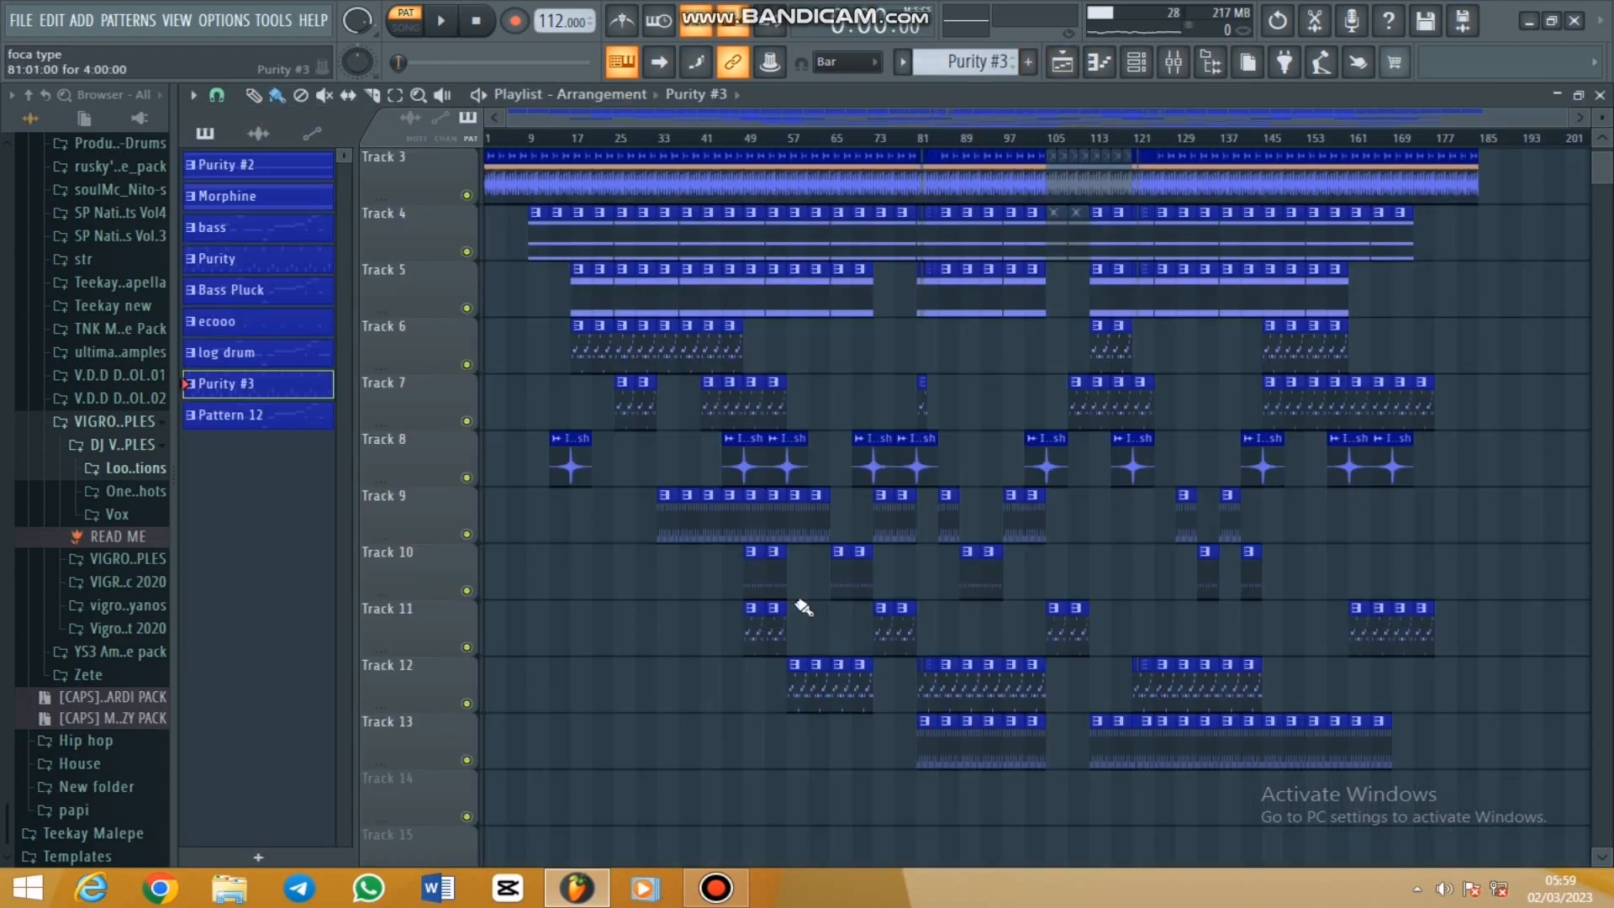
click(559, 136)
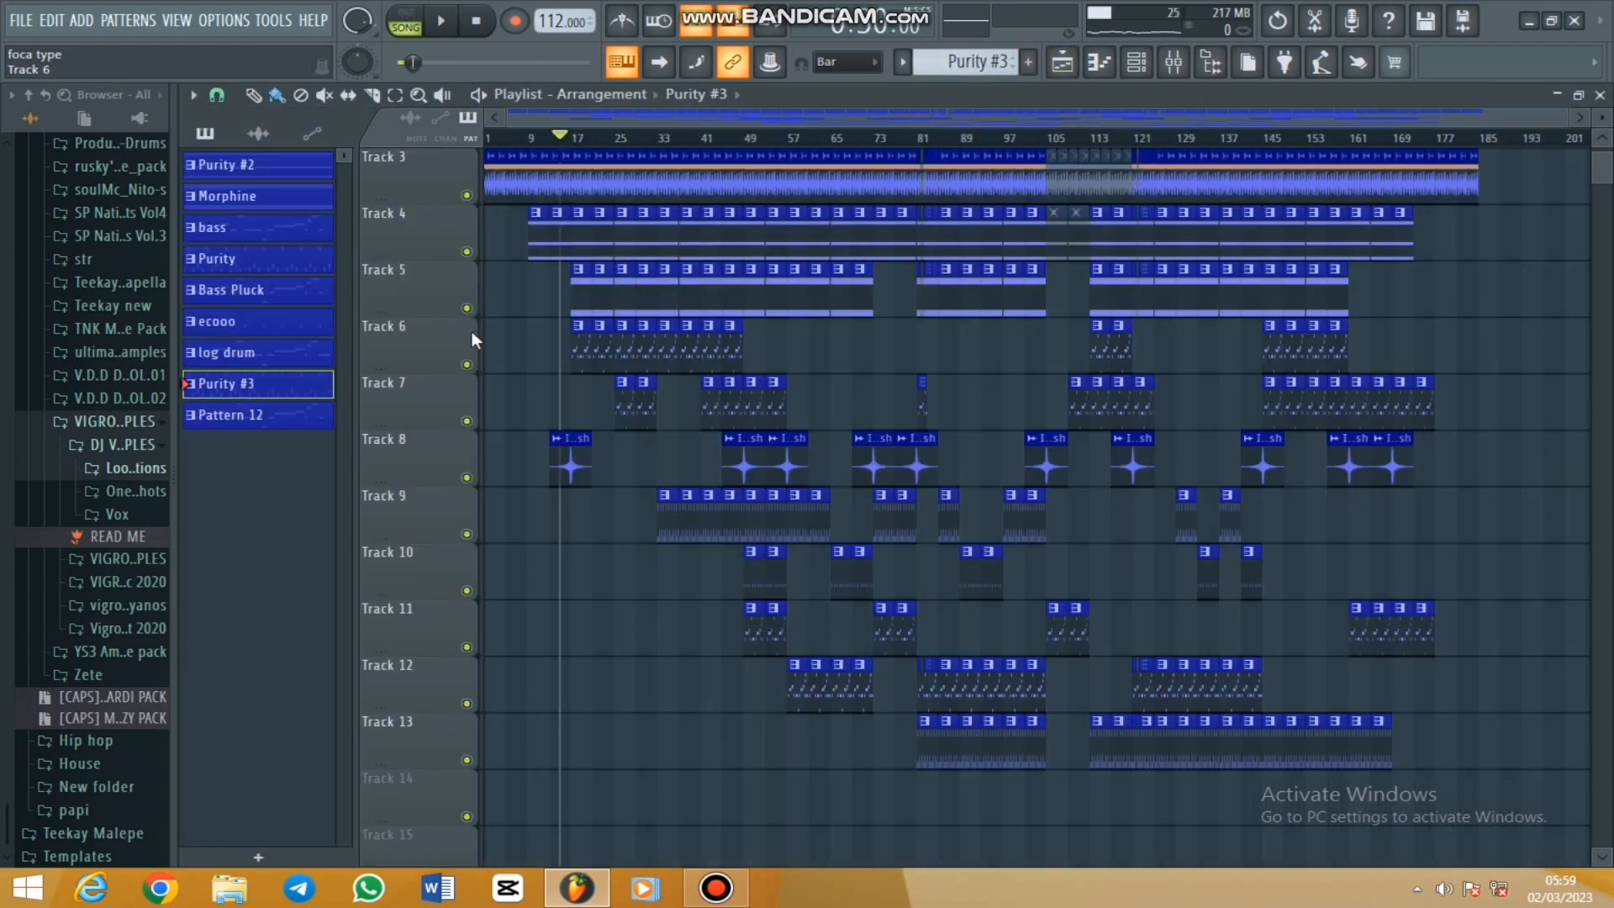
right_click(467, 478)
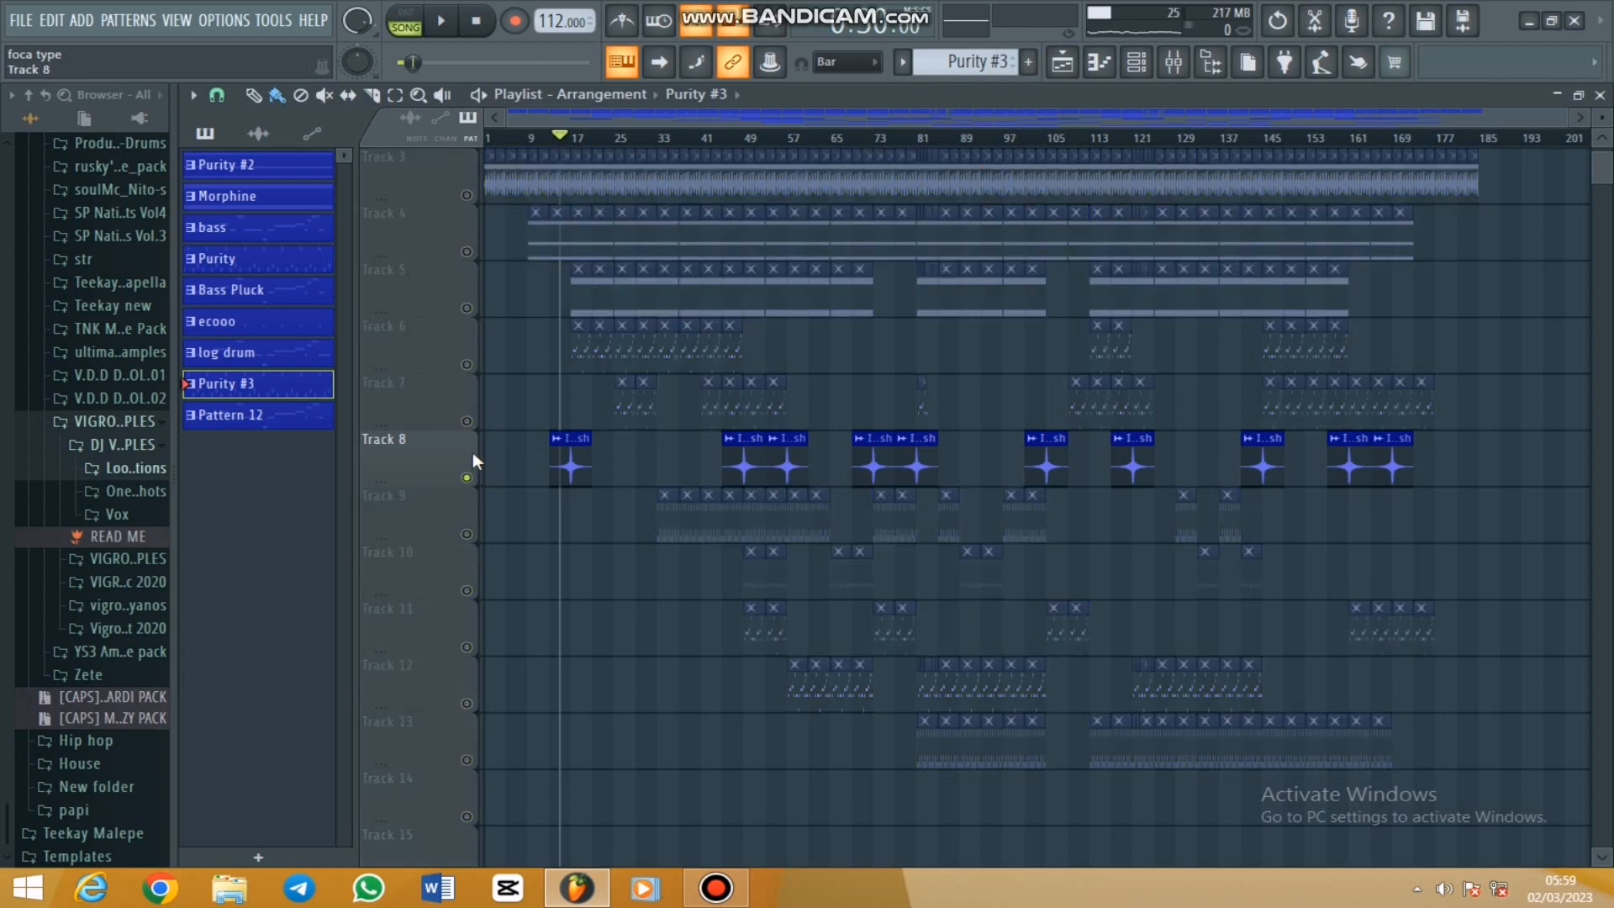
key(space)
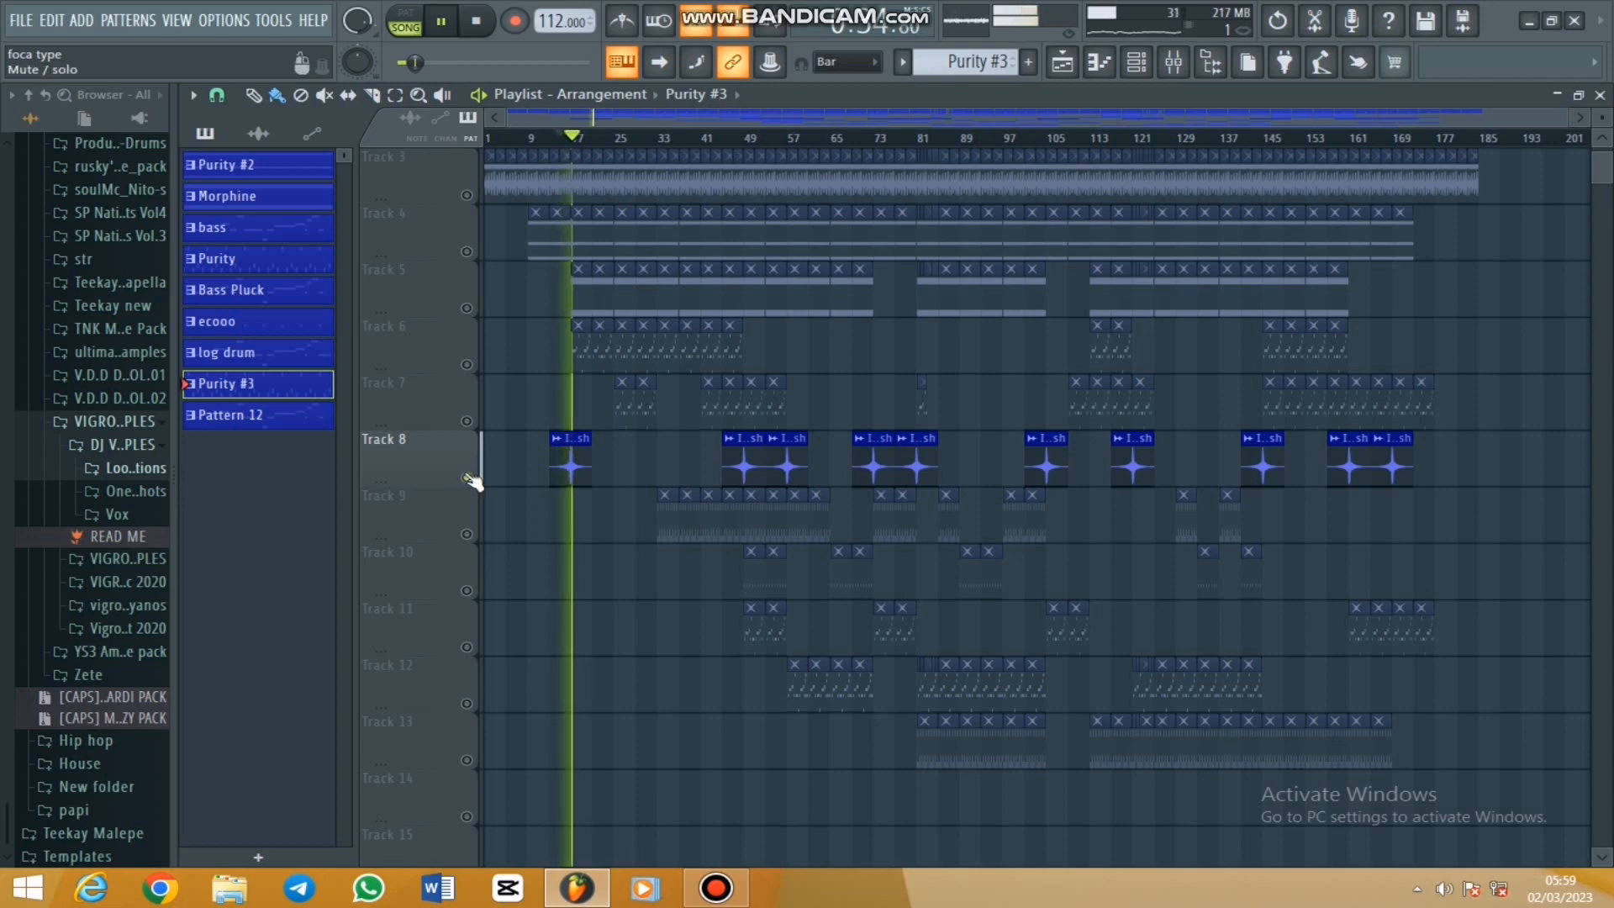
key(space)
ctrl+click(467, 477)
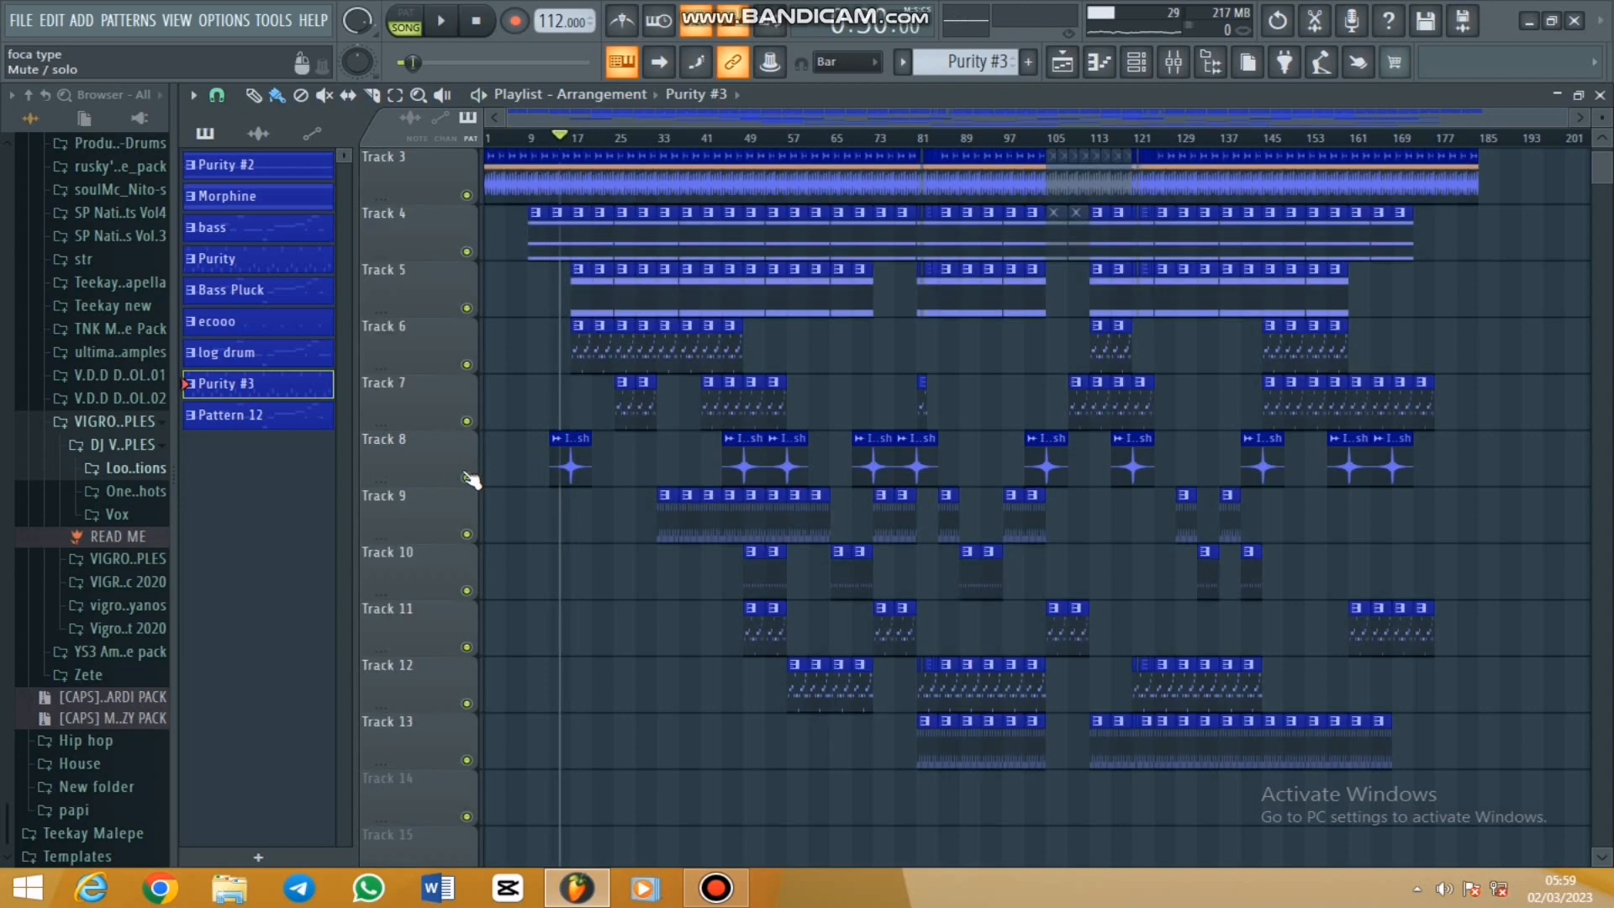
Return the song position to bar 1 and play the full arrangement with all tracks active
drag(574, 144, 489, 142)
scroll(500, 155, up, 2)
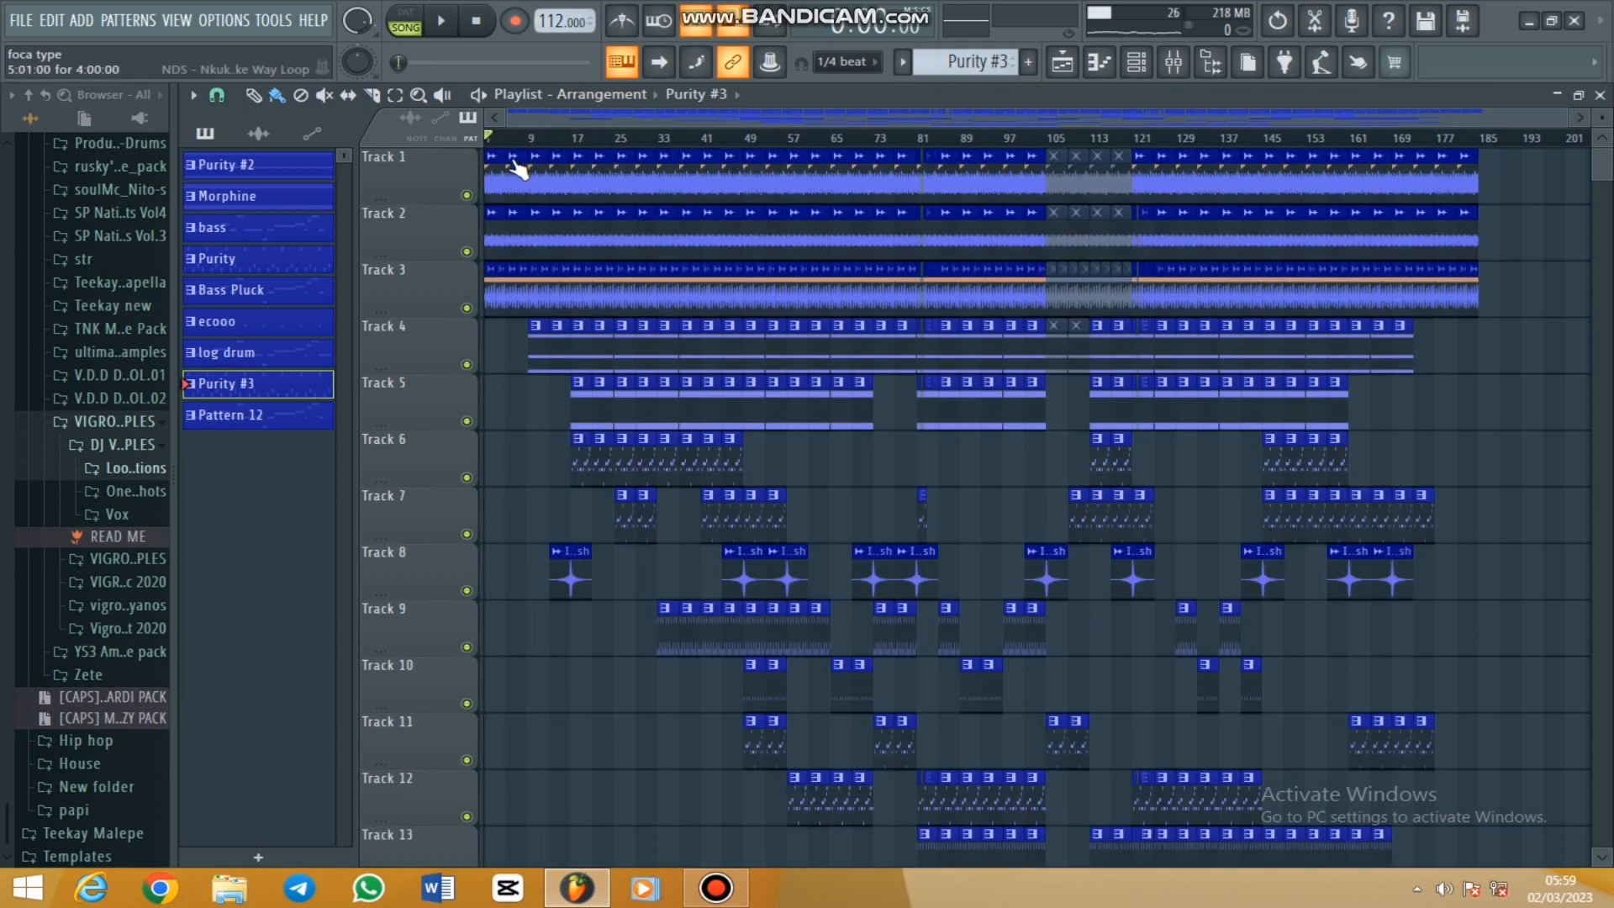
key(space)
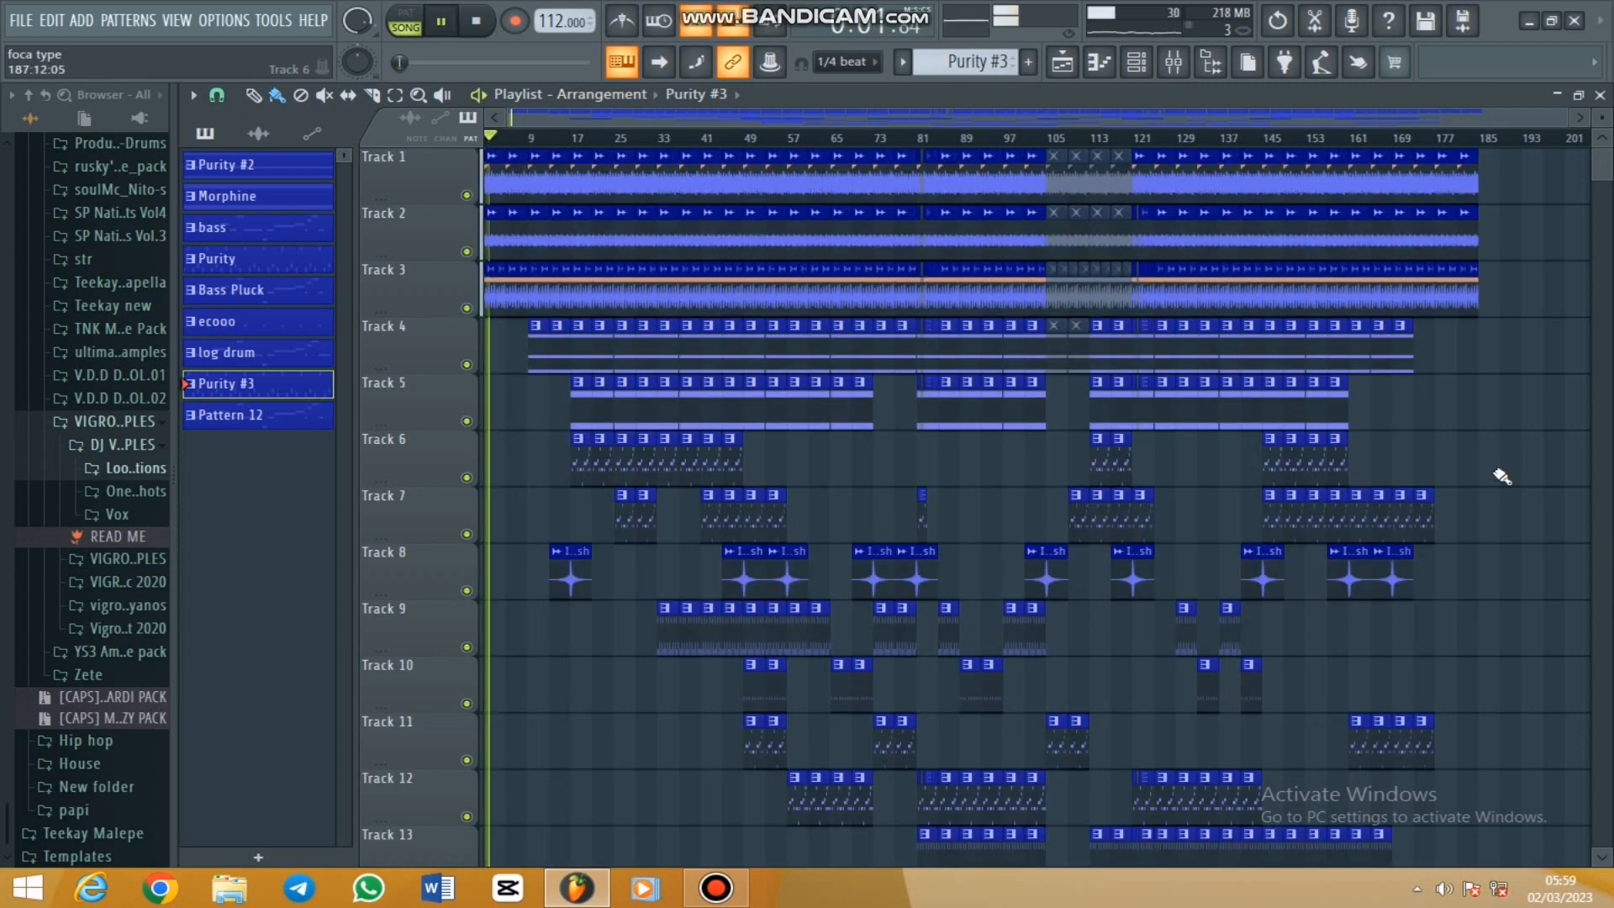